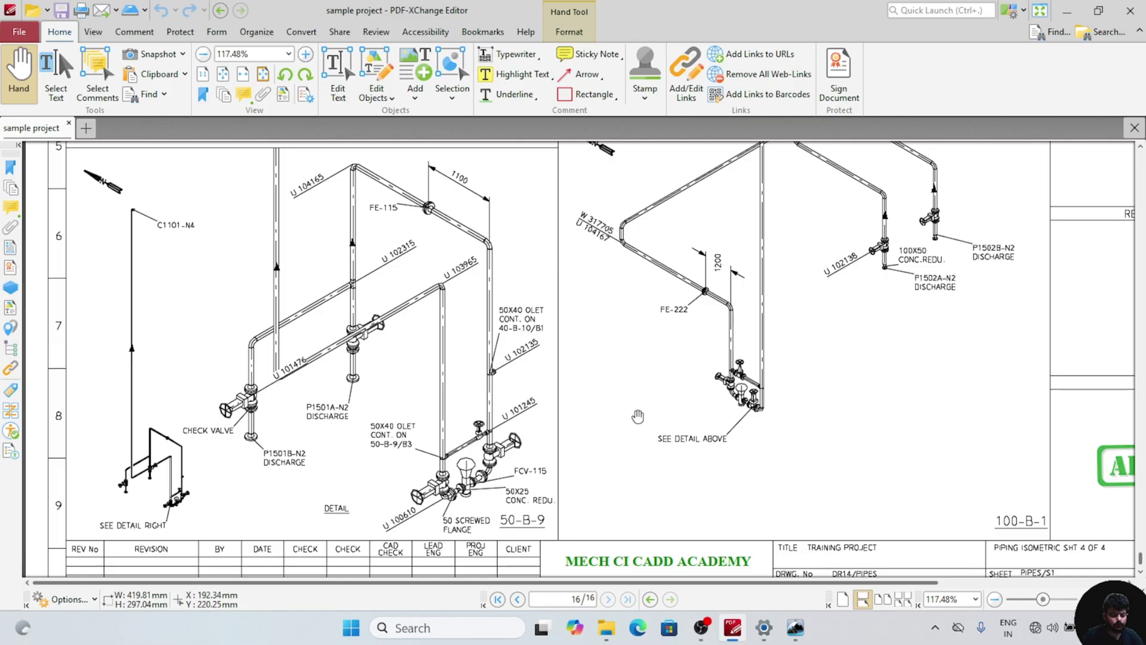
# - Switch to SmartPlant 3D and create a new session from the Plant template with Metric Units
pyautogui.click(797, 627)
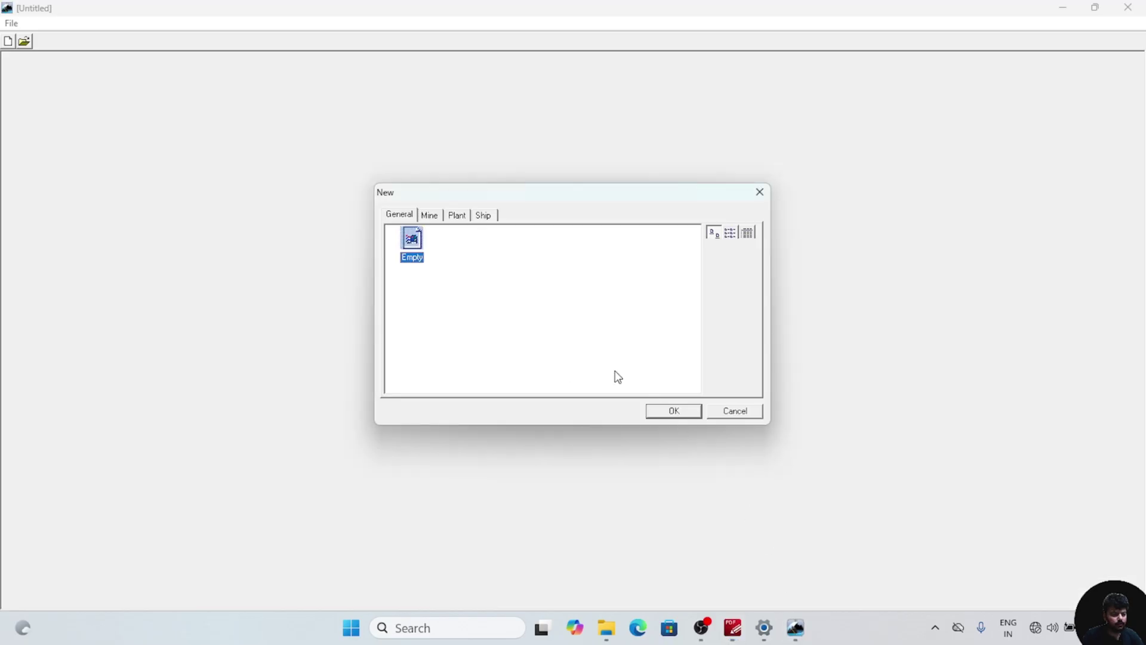
pyautogui.click(458, 216)
pyautogui.click(467, 242)
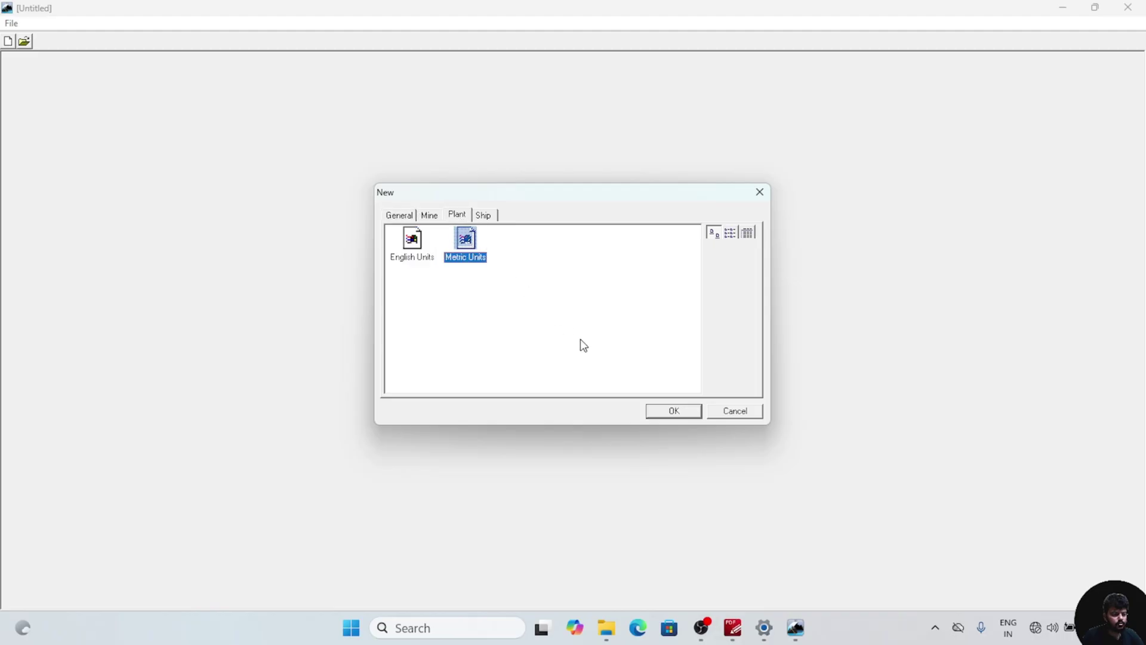
pyautogui.click(674, 411)
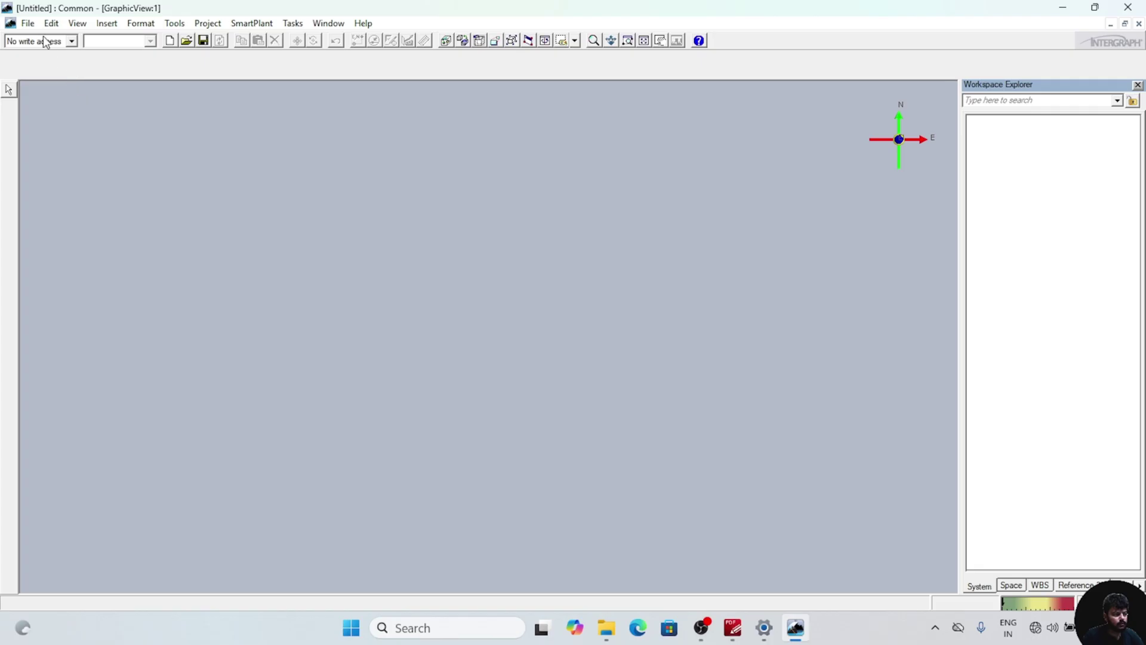
# - Define the workspace for the SITE model using the SP3D TUT filter from My Filters
pyautogui.click(30, 24)
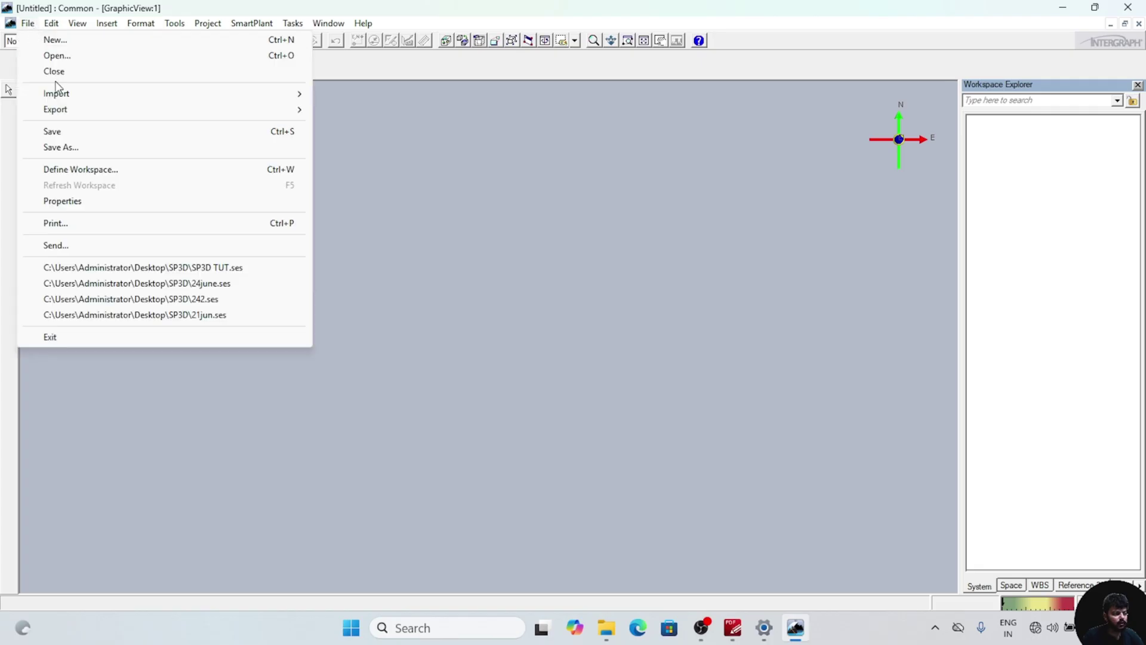
pyautogui.click(89, 171)
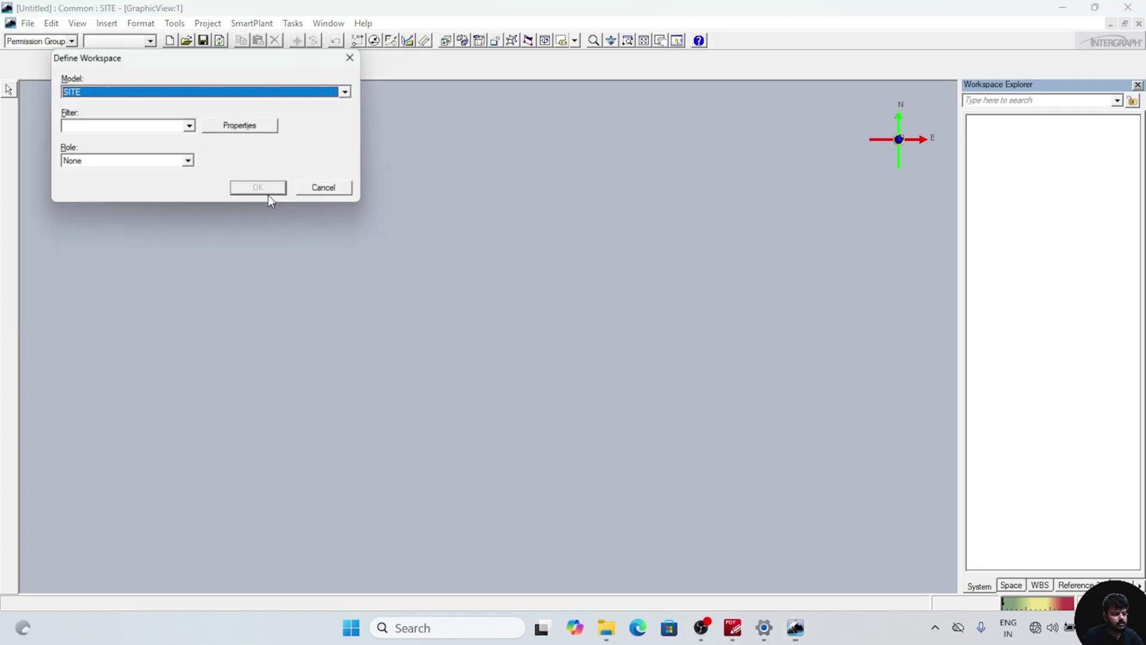
pyautogui.click(189, 127)
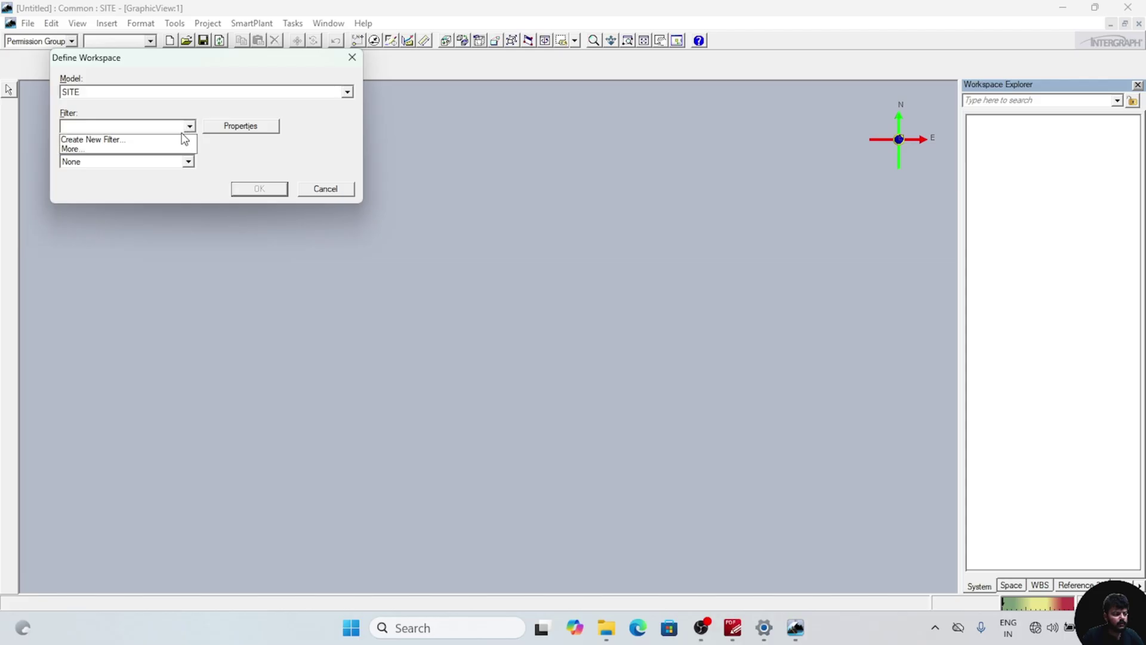
pyautogui.click(155, 150)
pyautogui.click(188, 380)
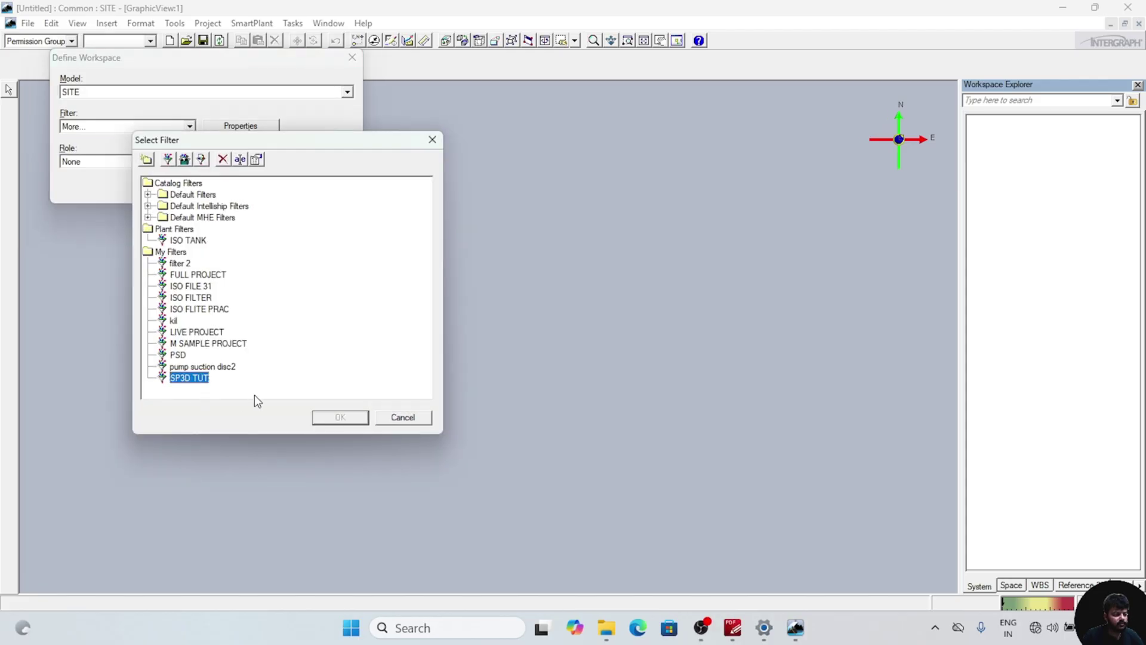
pyautogui.click(322, 418)
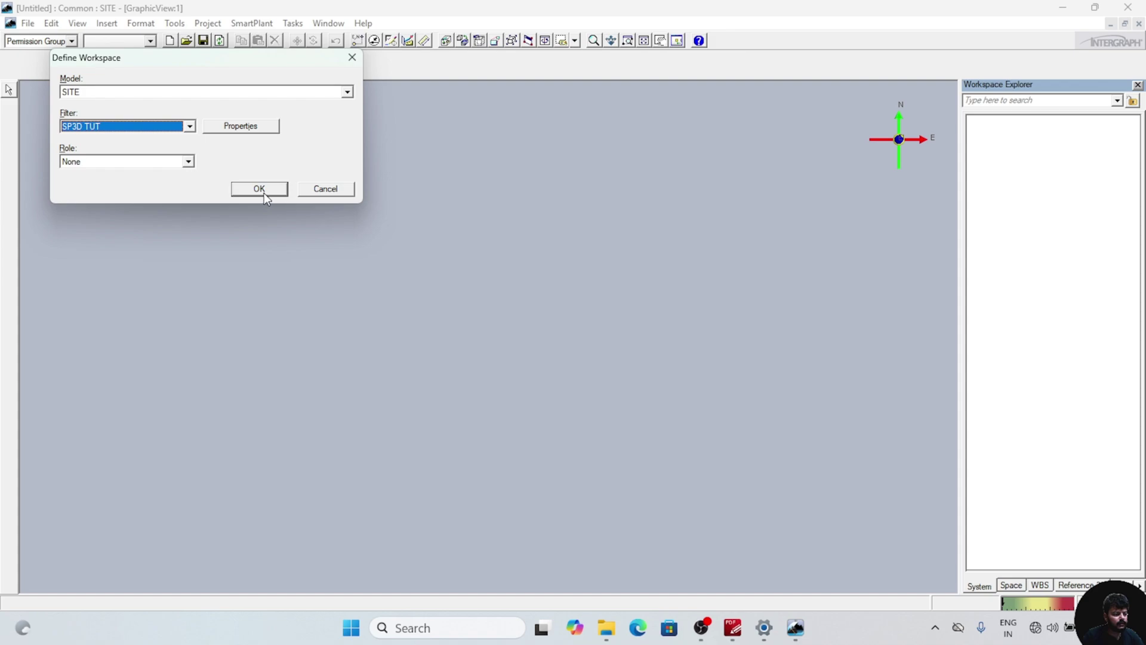
pyautogui.click(261, 190)
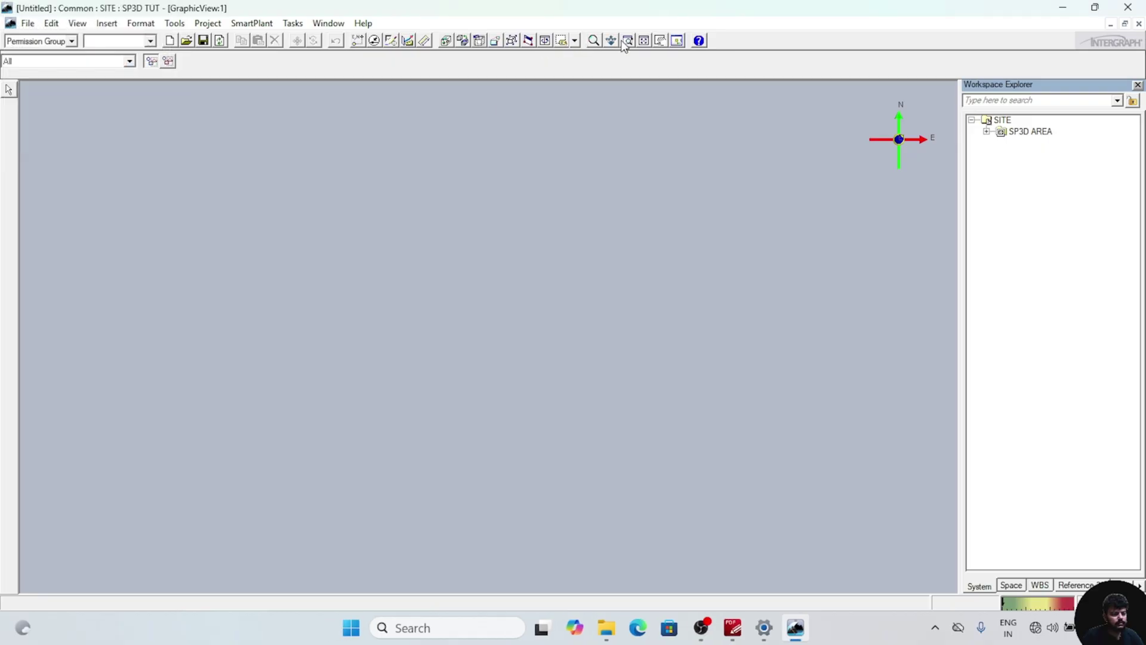
# - Fit the whole plant in the graphic view and set the common view to Isometric
pyautogui.click(644, 41)
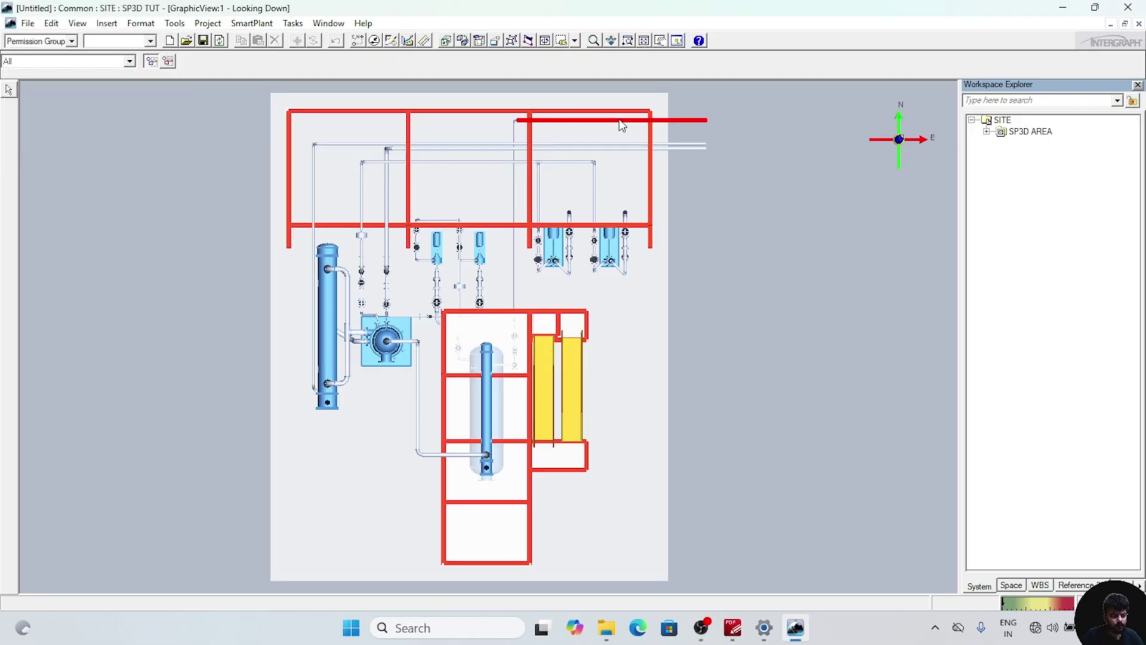
pyautogui.click(511, 41)
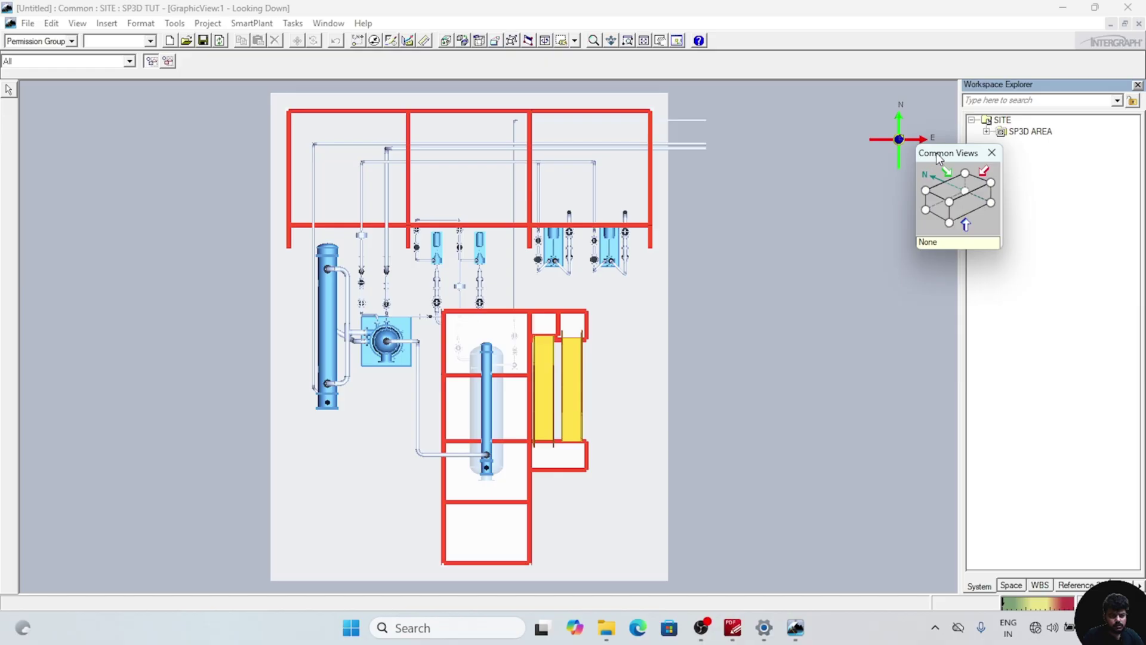
pyautogui.moveTo(939, 158); pyautogui.dragTo(862, 417)
pyautogui.click(872, 462)
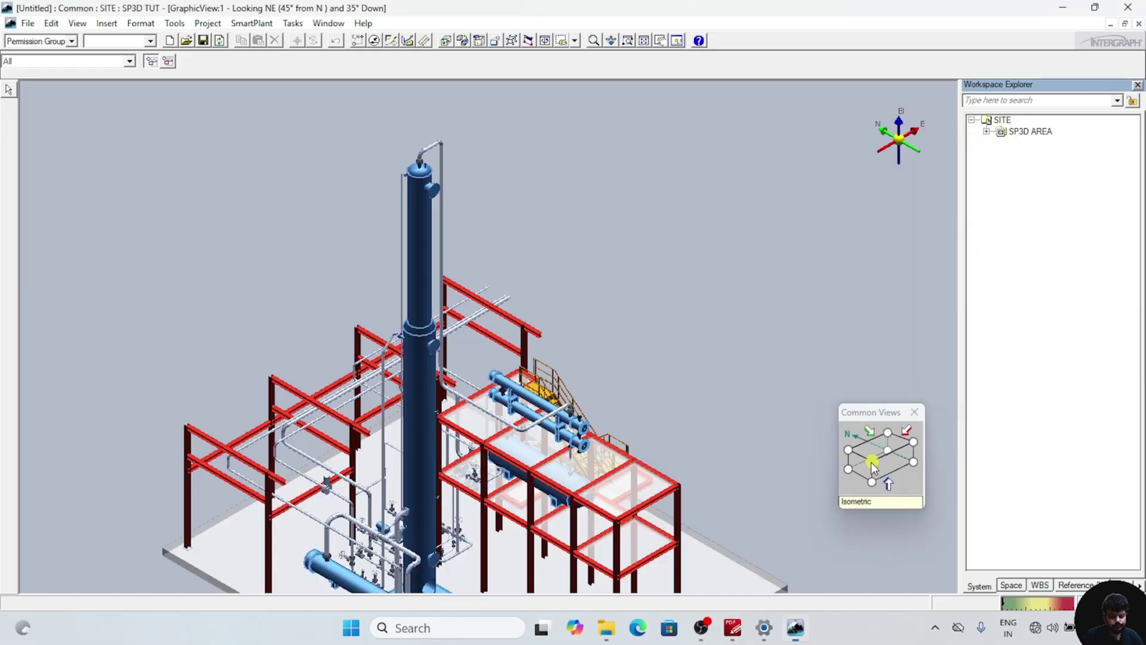
pyautogui.moveTo(733, 395); pyautogui.dragTo(705, 244, button='middle')
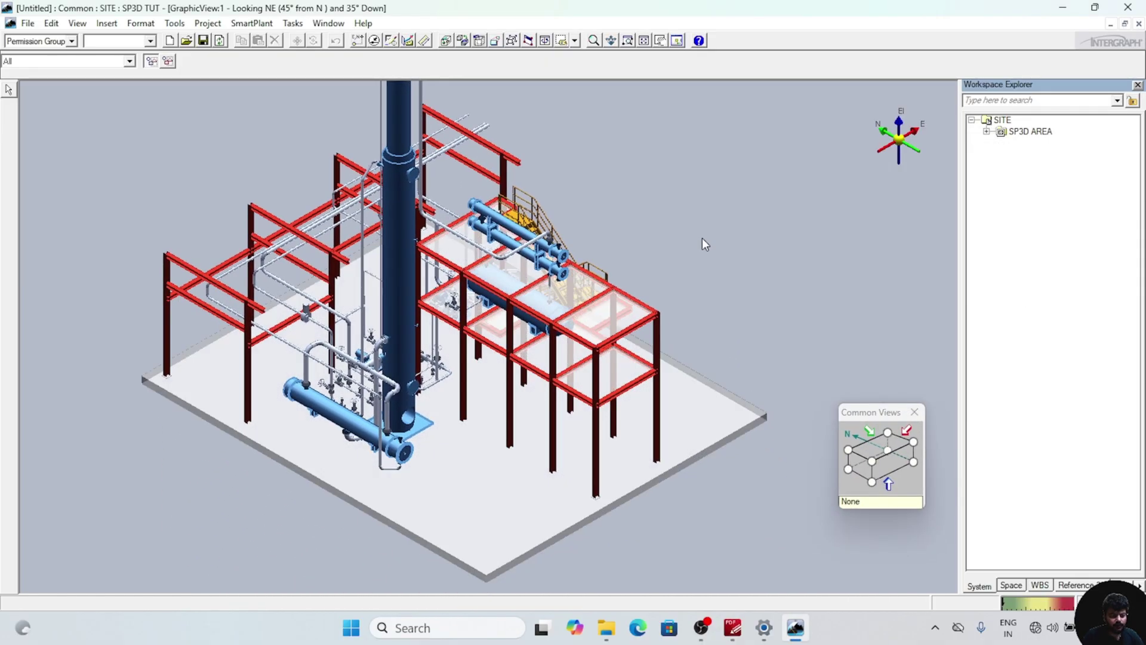
pyautogui.scroll(3, 702, 241)
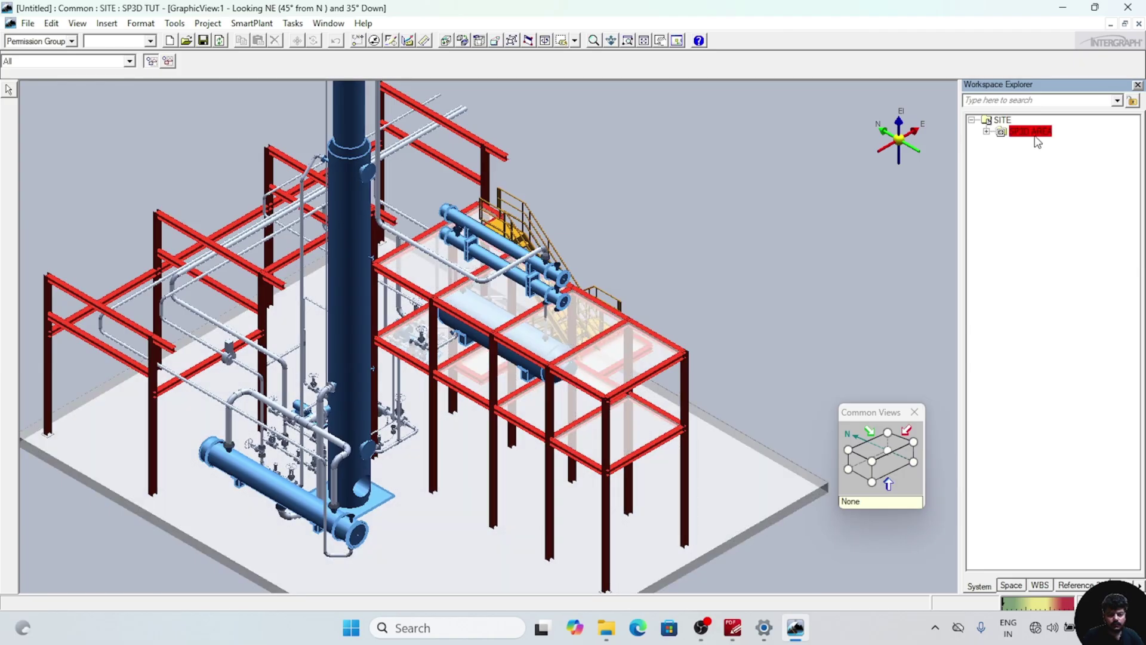
# - Select everything nested under SP3D AREA and hide it from the graphic view
pyautogui.rightClick(1036, 133)
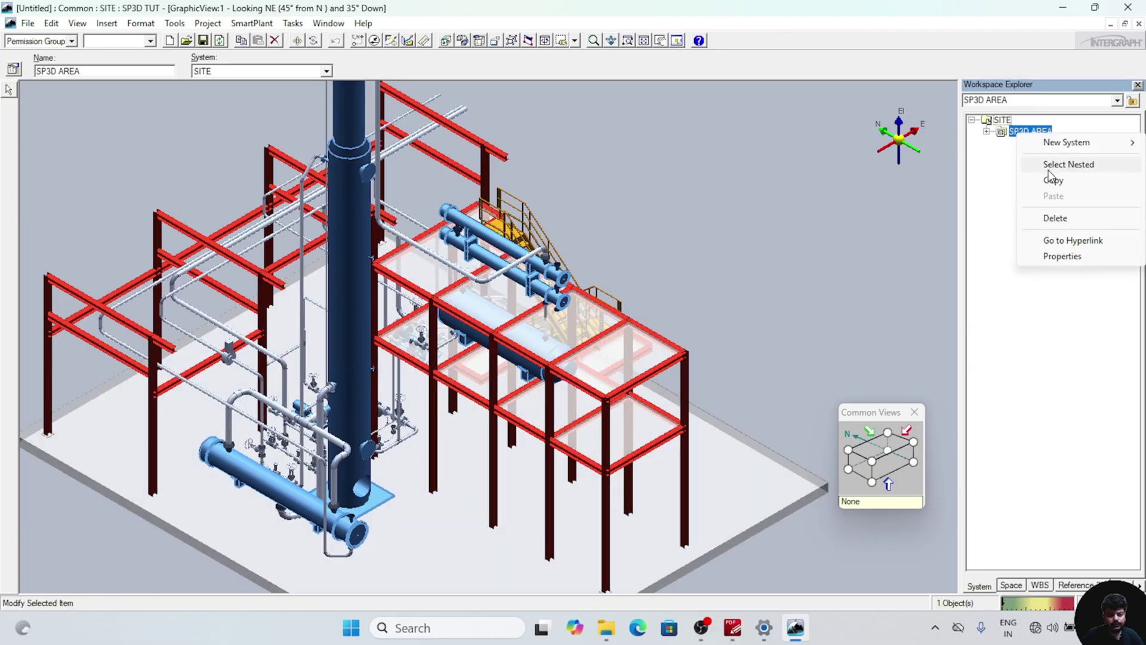
pyautogui.click(1051, 165)
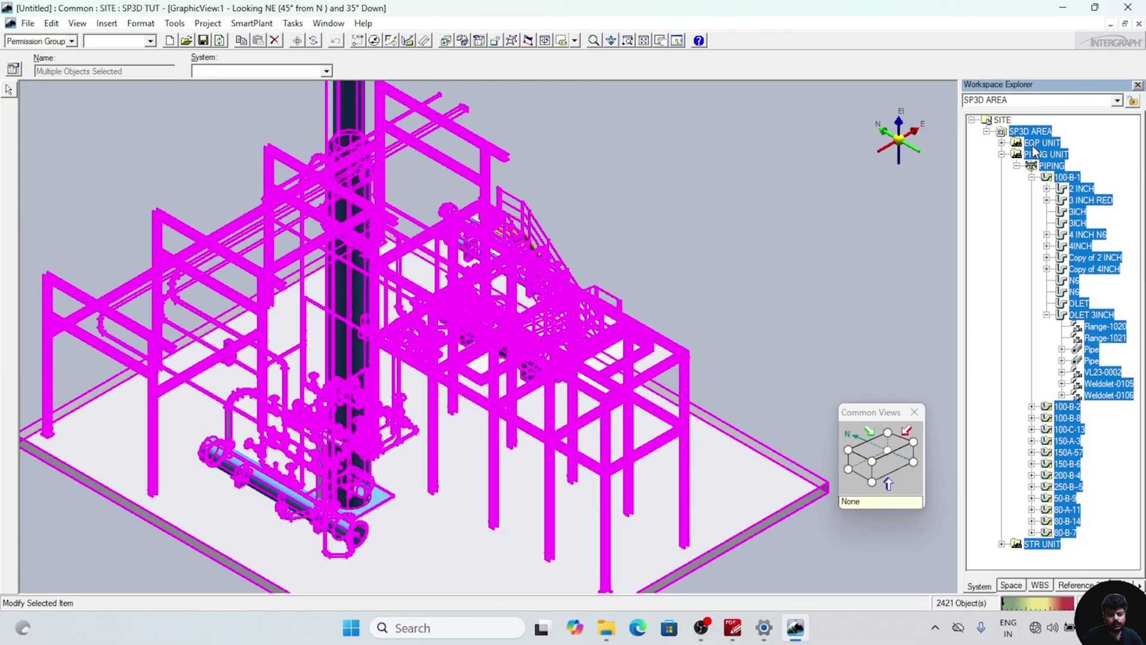
pyautogui.rightClick(1035, 133)
pyautogui.click(1055, 232)
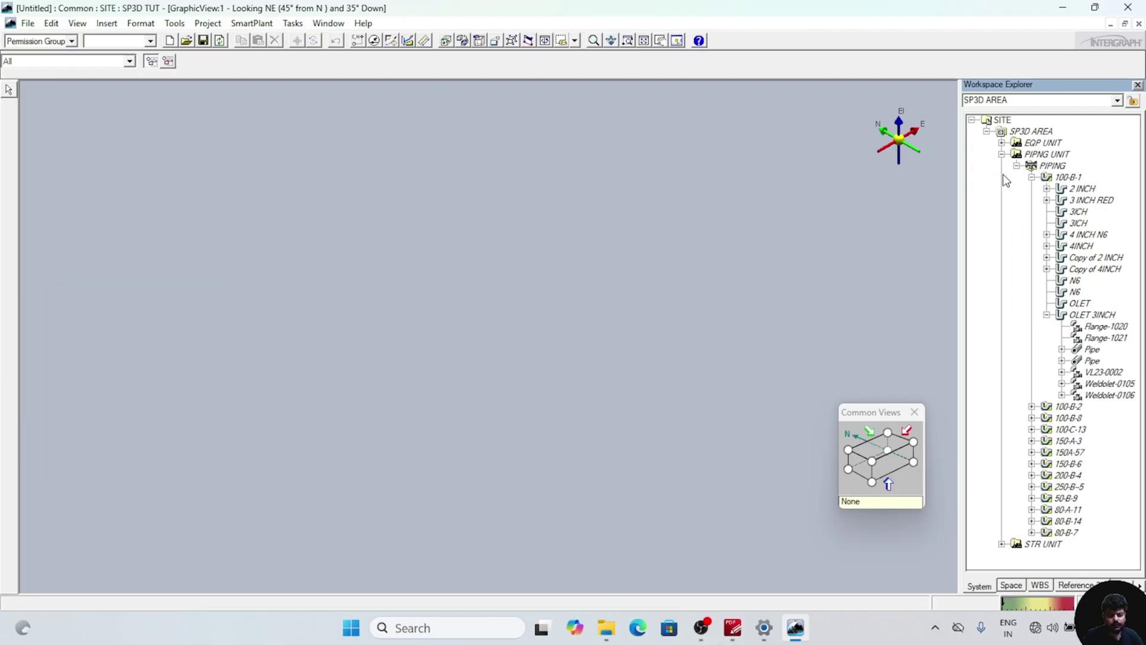
# - Show only pipeline 50-B-9 from the PIPING system and get a close view of its lower valve arrangement
pyautogui.click(1003, 155)
pyautogui.click(1002, 155)
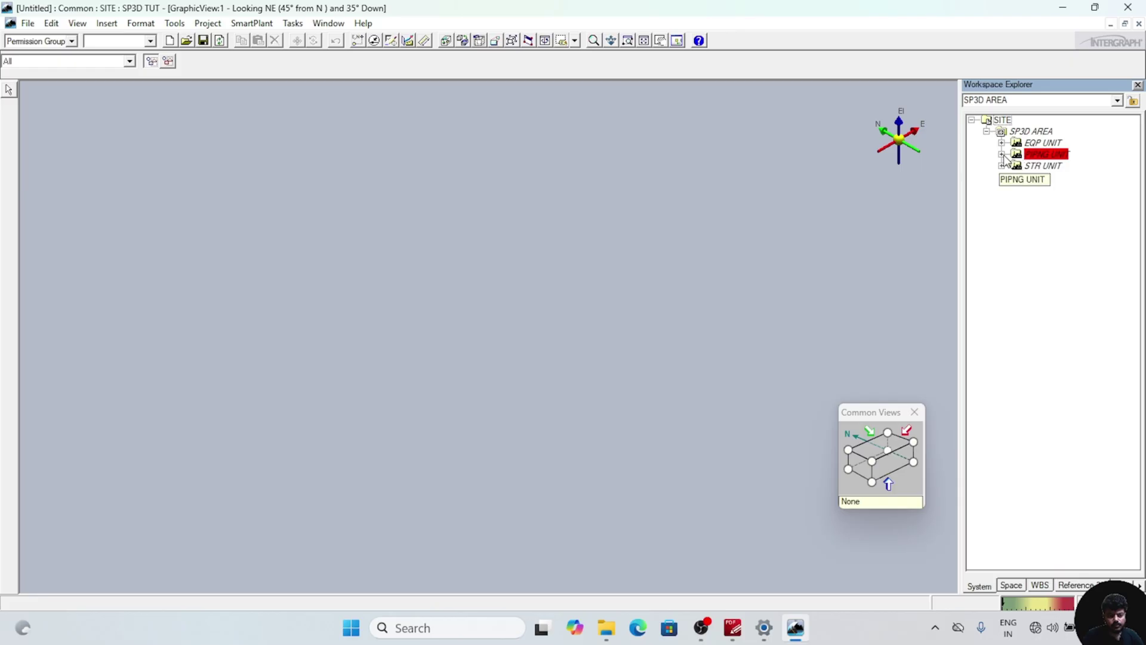
pyautogui.click(1032, 178)
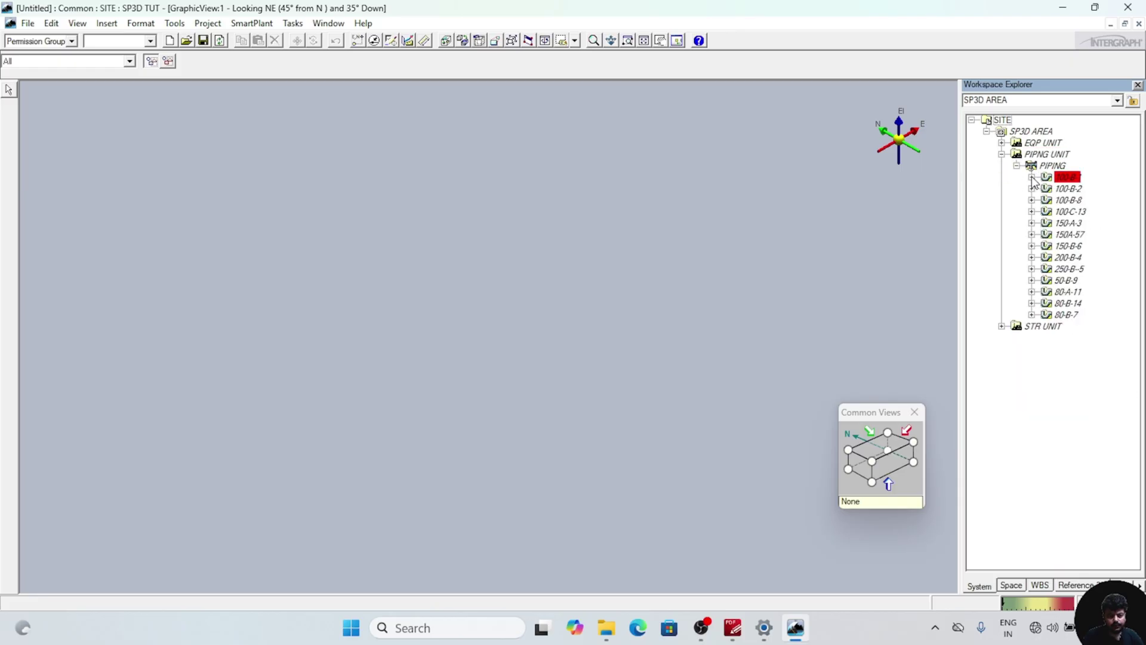
pyautogui.click(1066, 281)
pyautogui.rightClick(1077, 284)
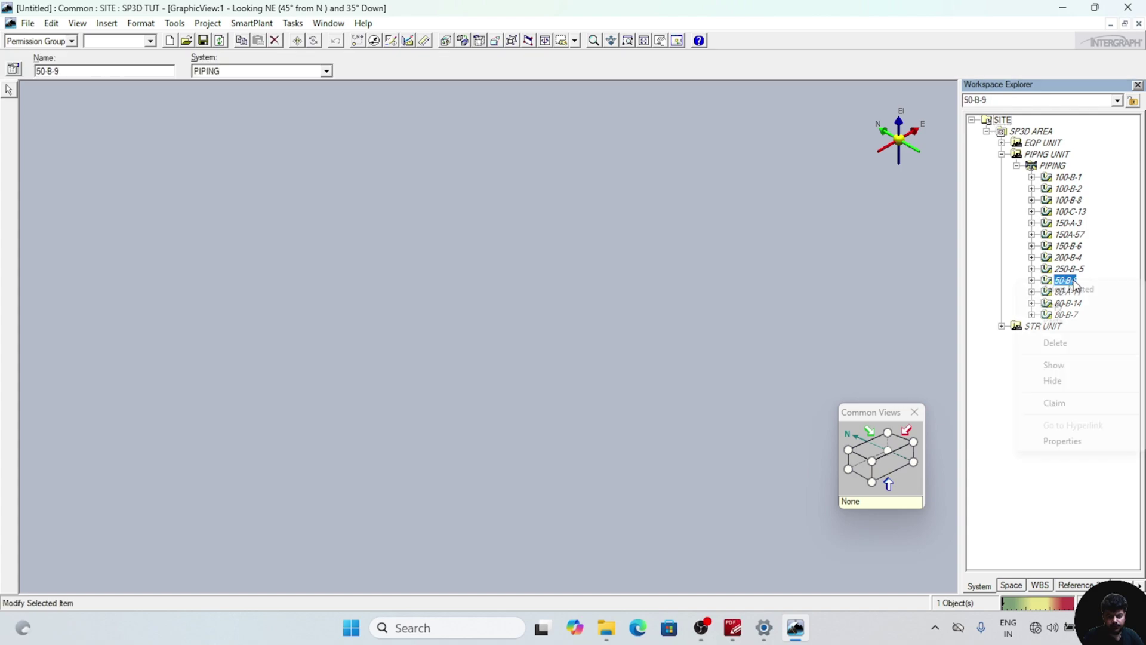
pyautogui.click(1070, 369)
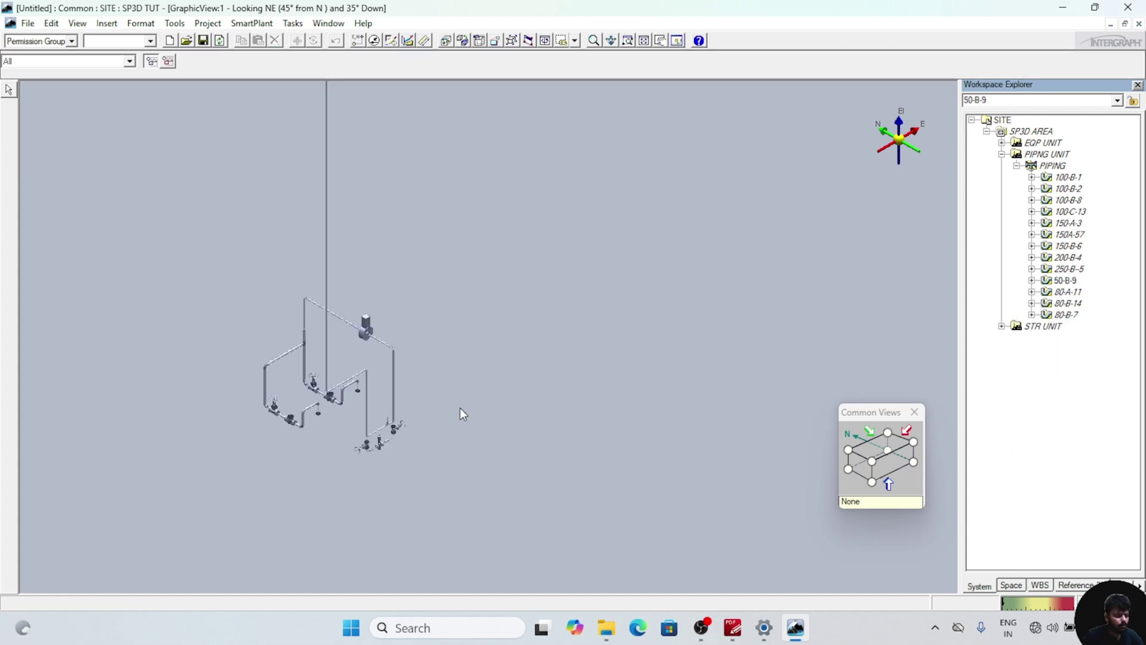
pyautogui.scroll(5, 460, 408)
pyautogui.scroll(3, 518, 425)
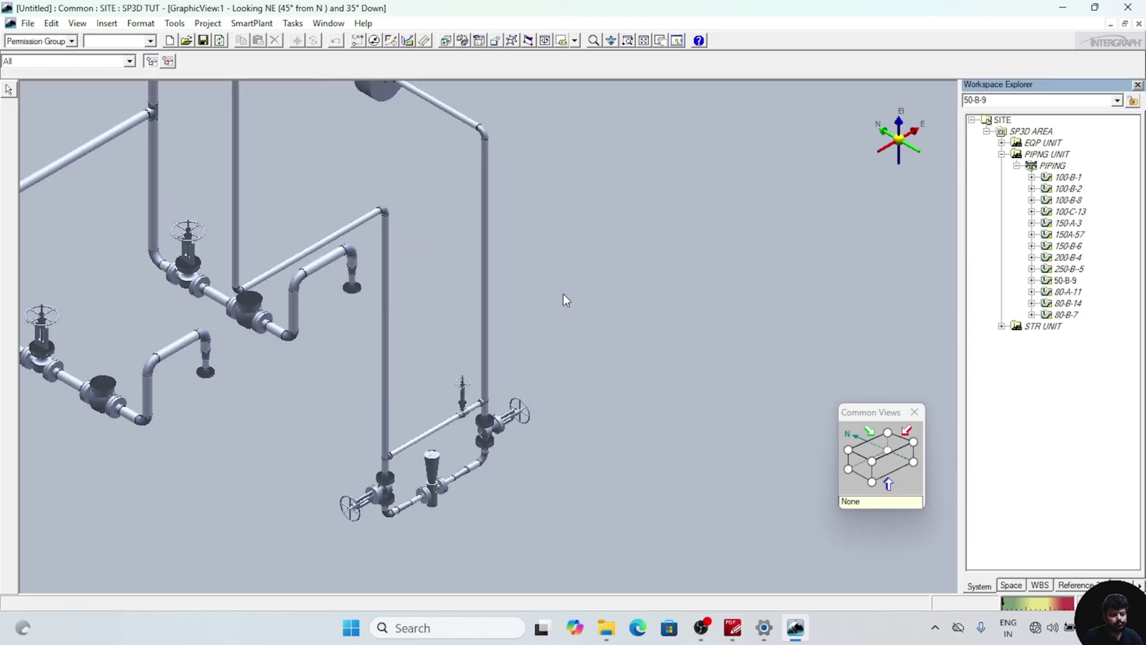
pyautogui.scroll(2, 563, 294)
pyautogui.scroll(3, 577, 296)
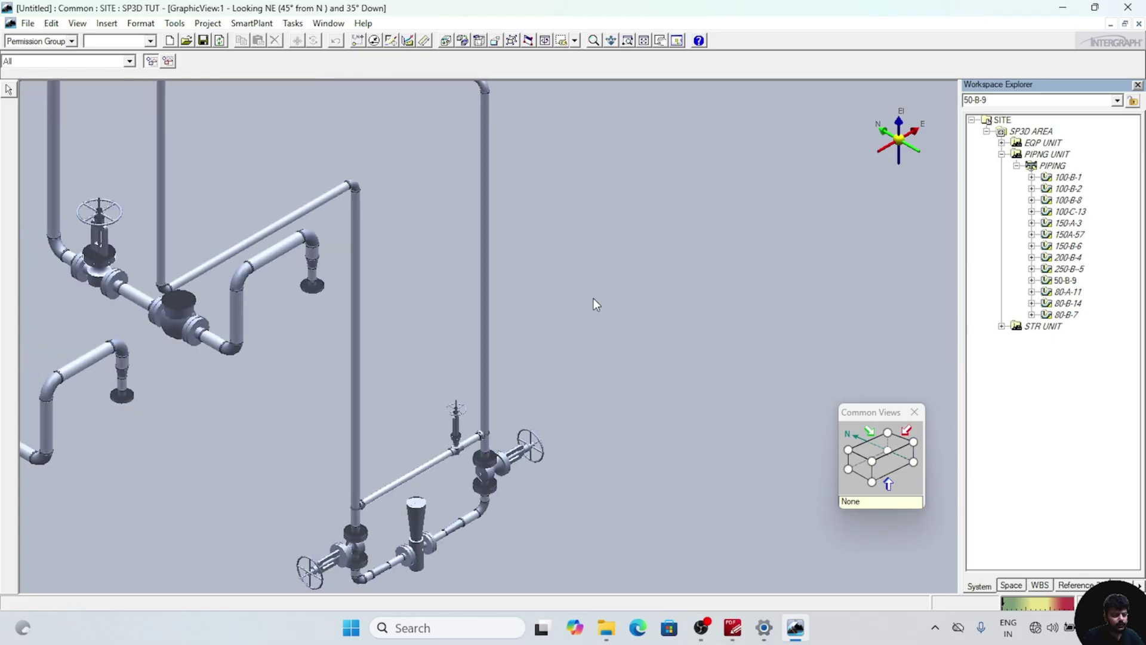
pyautogui.scroll(-2, 594, 299)
pyautogui.scroll(-1, 612, 303)
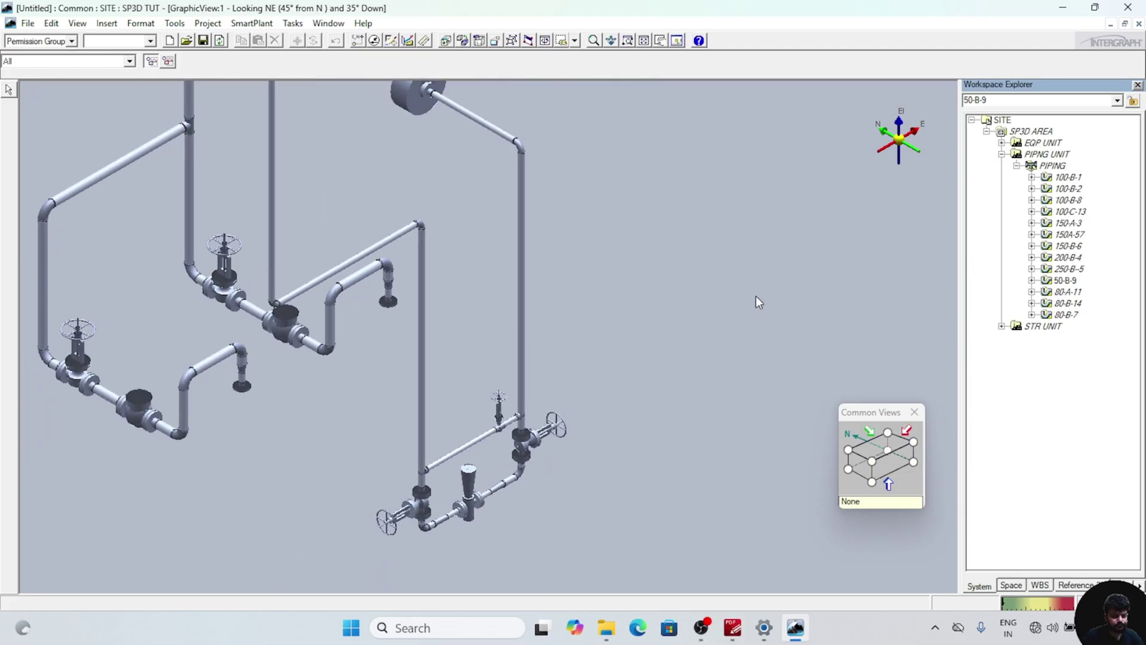
# - Create a new pipeline named 40-B-10 under the PIPING system
pyautogui.click(1053, 166)
pyautogui.rightClick(1054, 170)
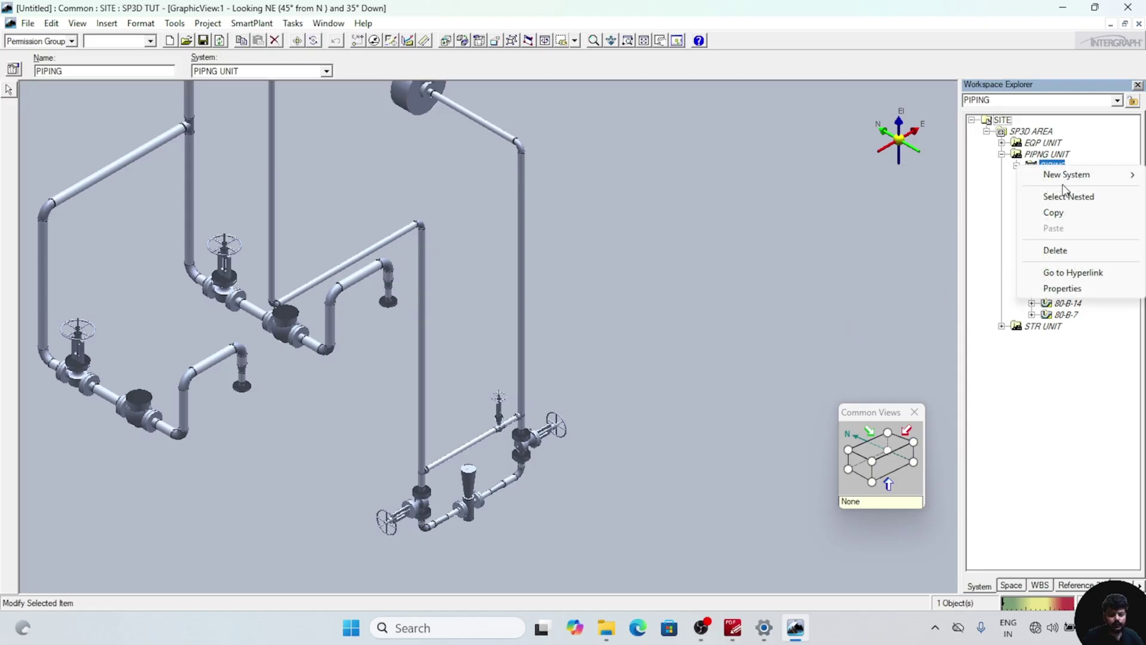
pyautogui.moveTo(1062, 179)
pyautogui.click(950, 269)
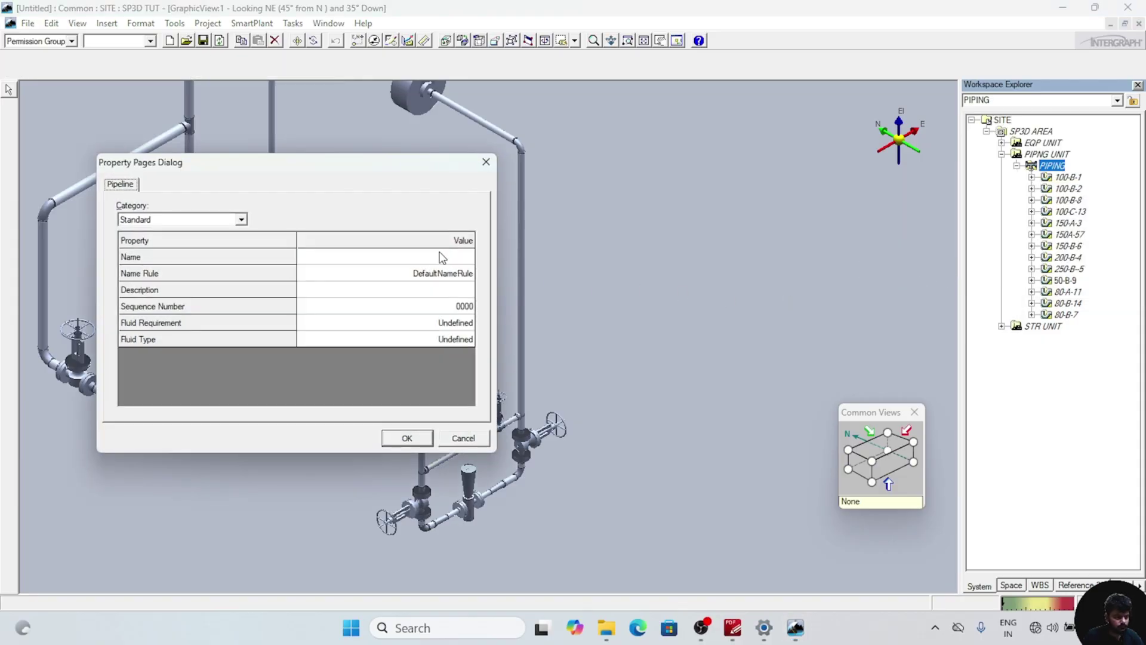
pyautogui.click(426, 254)
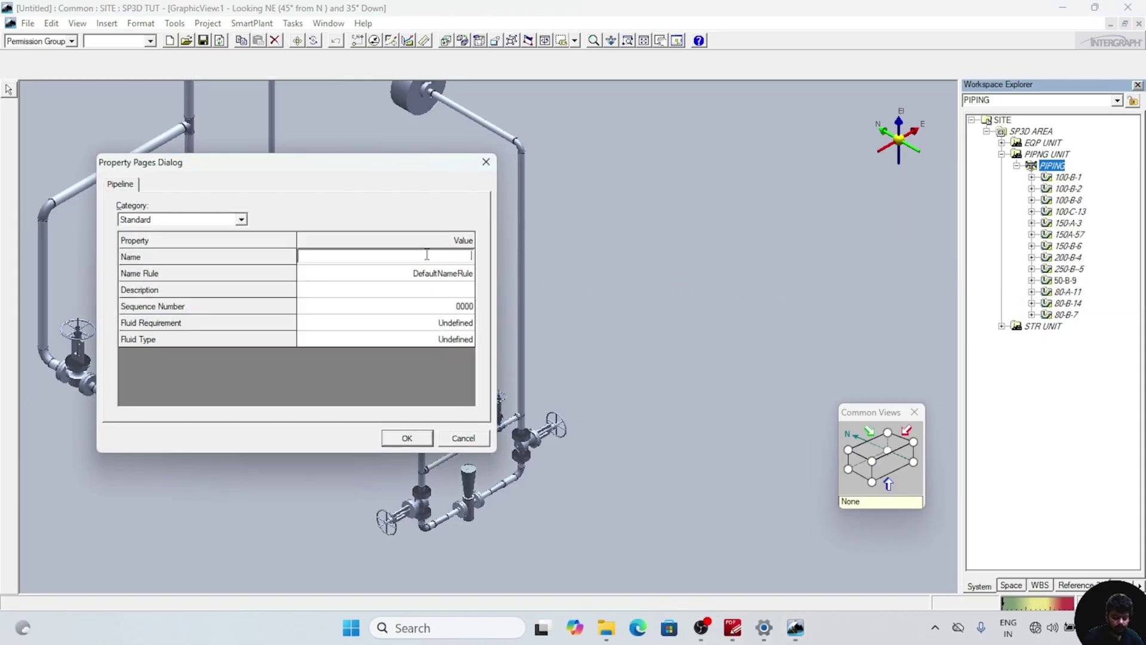
pyautogui.write('40')
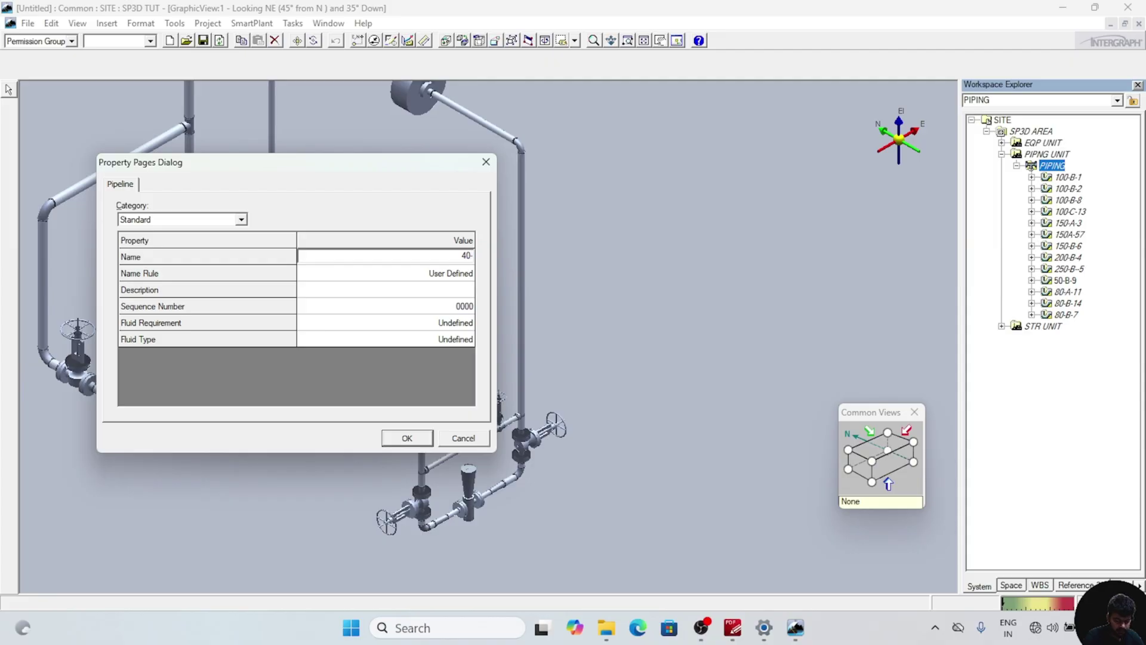
pyautogui.write('-B-10')
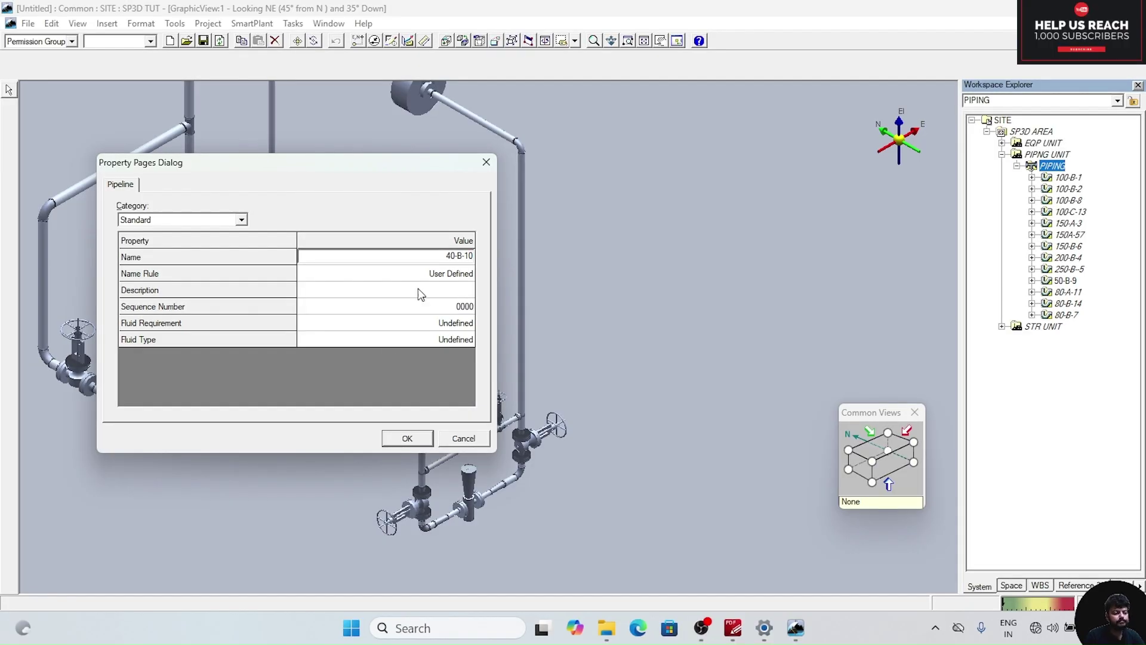
pyautogui.click(403, 442)
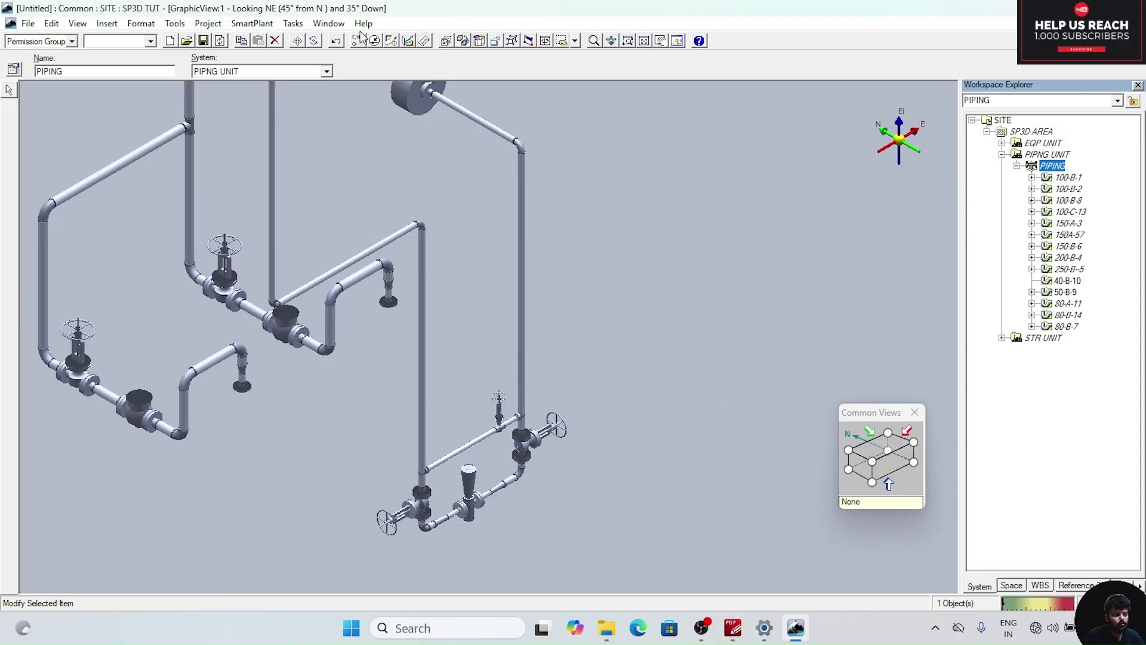
# - Switch to the Piping task and activate the Select command
pyautogui.click(301, 24)
pyautogui.click(343, 167)
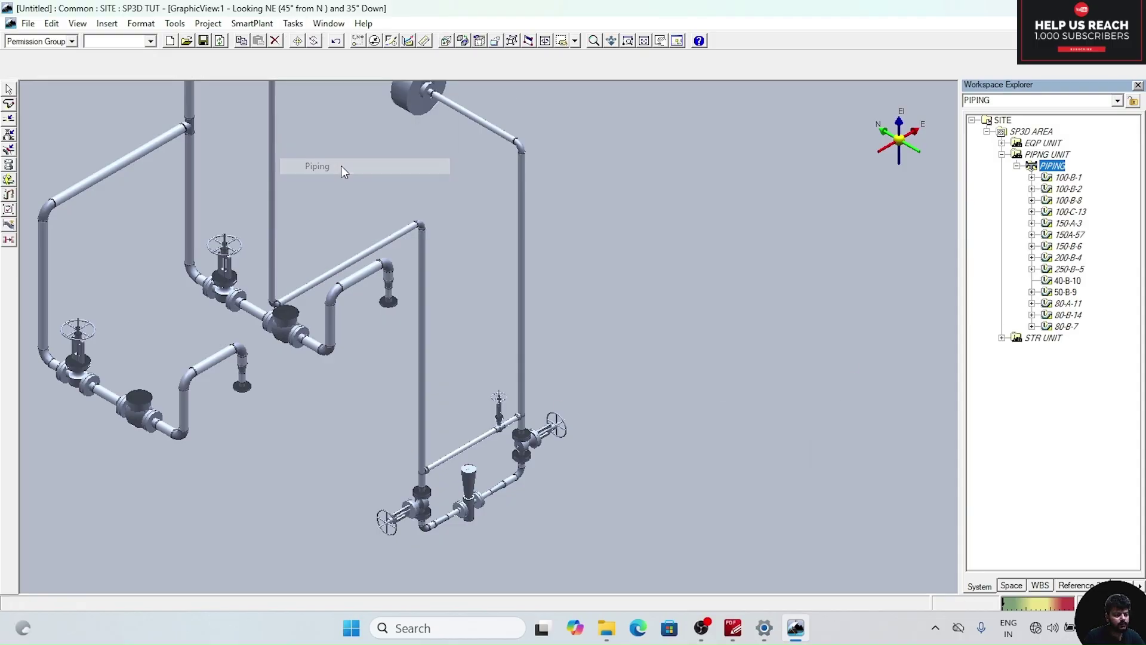
pyautogui.click(9, 88)
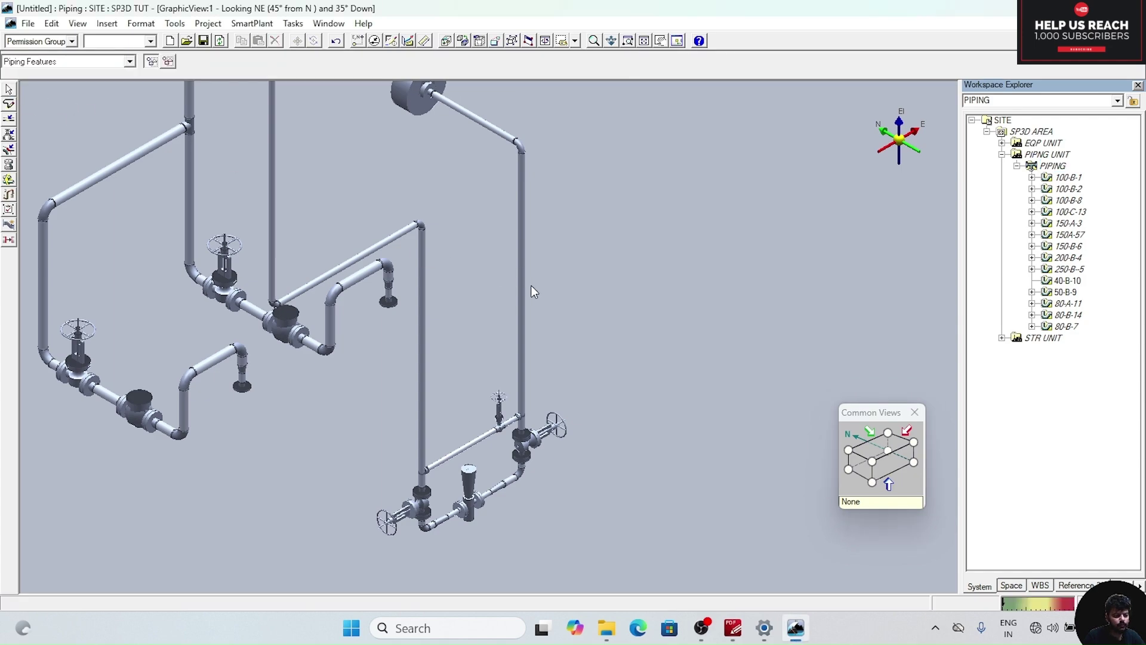
# - Insert a Sockolet on the vertical 50-B-9 pipe above the valve arrangement, using a new pipe run for the branch
pyautogui.scroll(2, 531, 286)
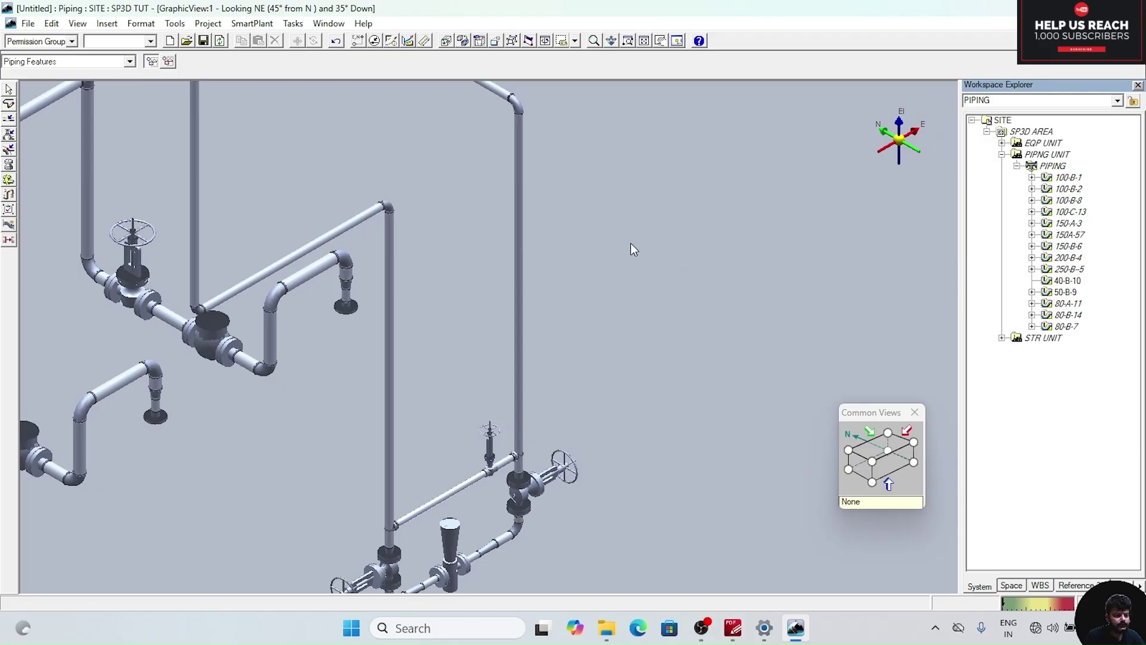
pyautogui.click(8, 134)
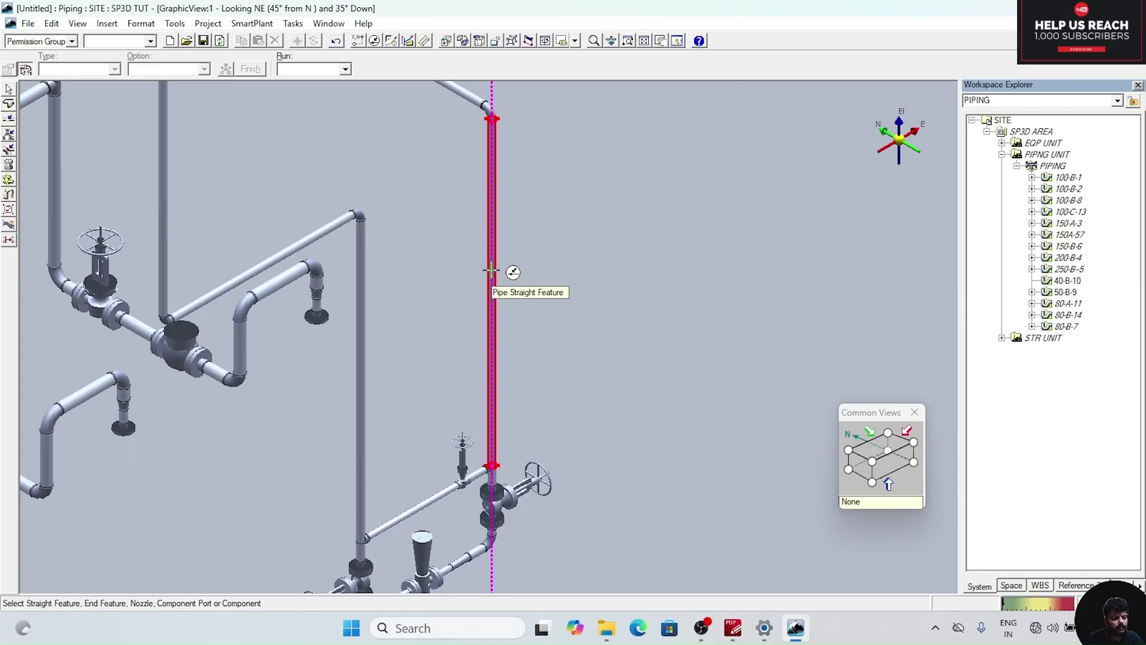
pyautogui.click(491, 270)
pyautogui.scroll(-2, 90, 124)
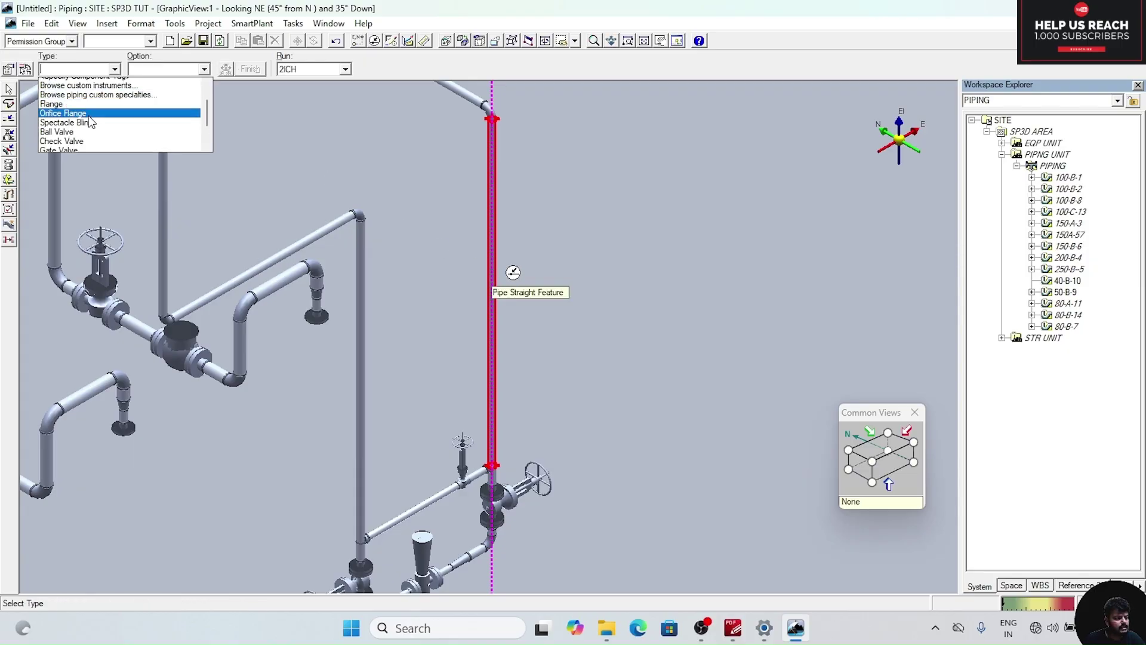
pyautogui.scroll(-1, 89, 124)
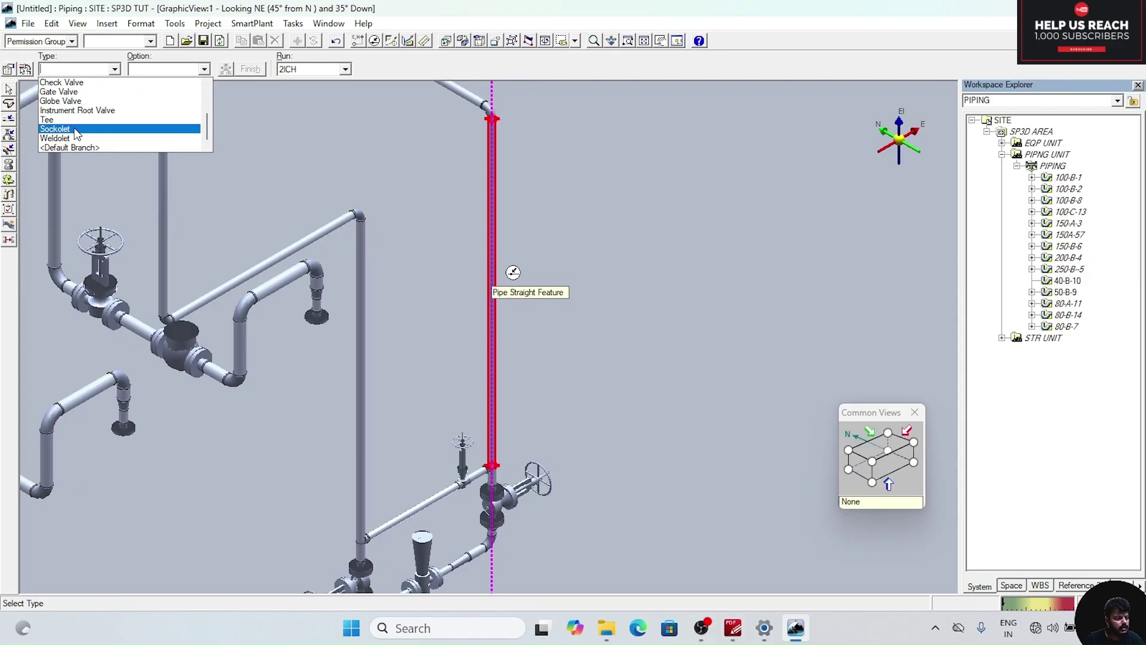
pyautogui.click(76, 129)
pyautogui.click(322, 131)
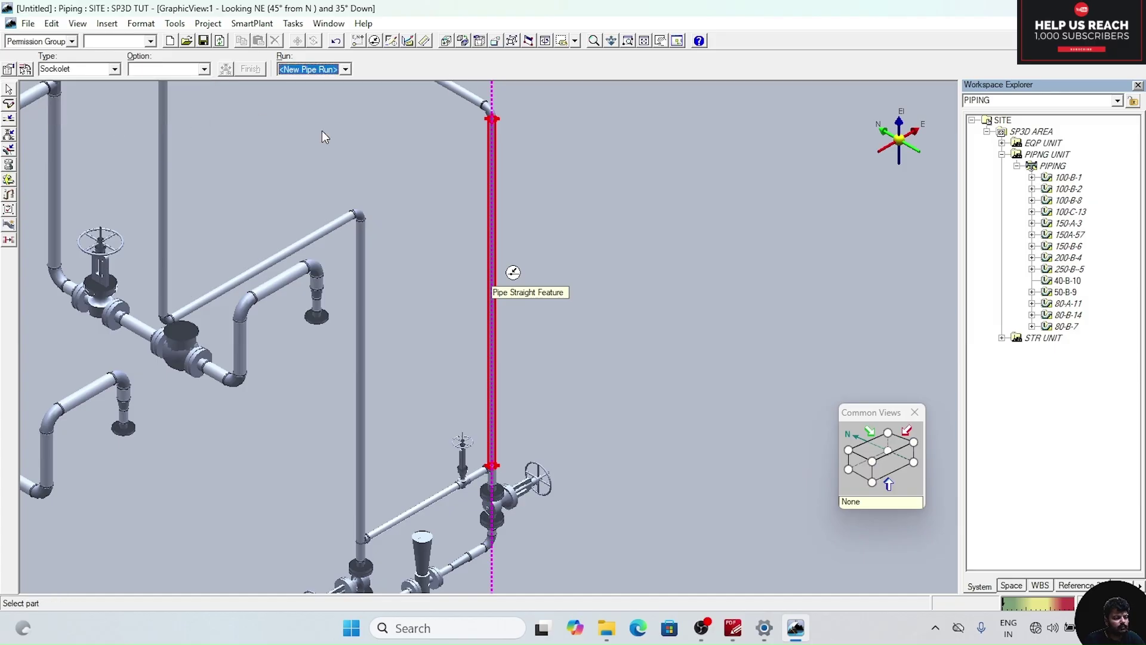
# - Assign the new pipe run to pipeline 40-B-10 in the PIPING system
pyautogui.click(397, 255)
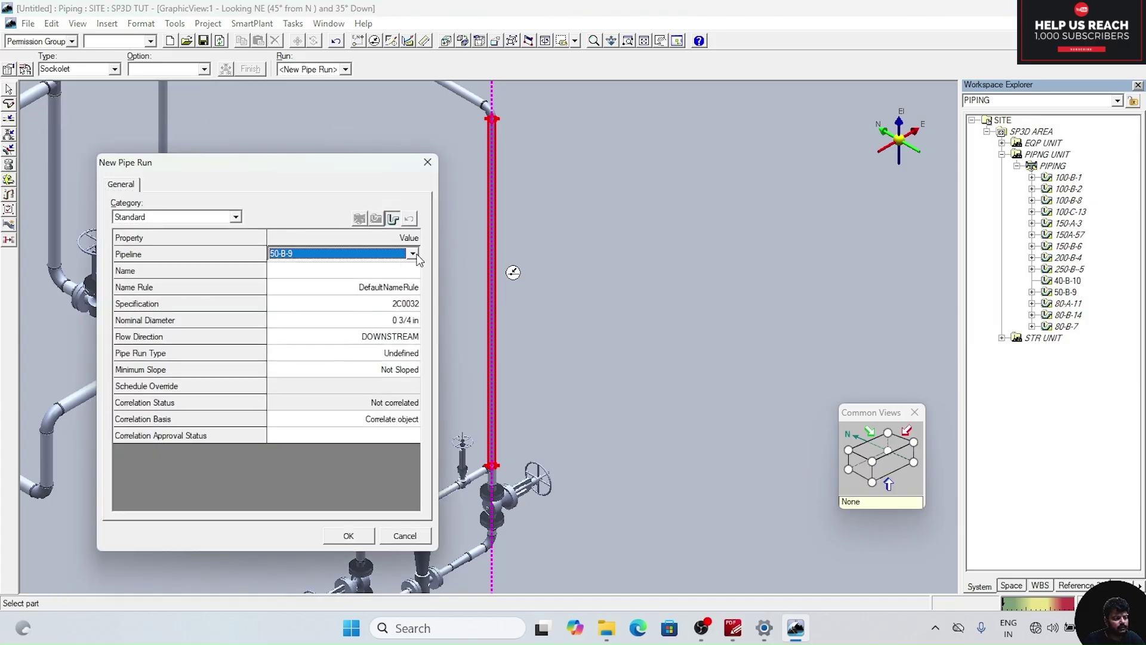
pyautogui.click(413, 254)
pyautogui.click(357, 279)
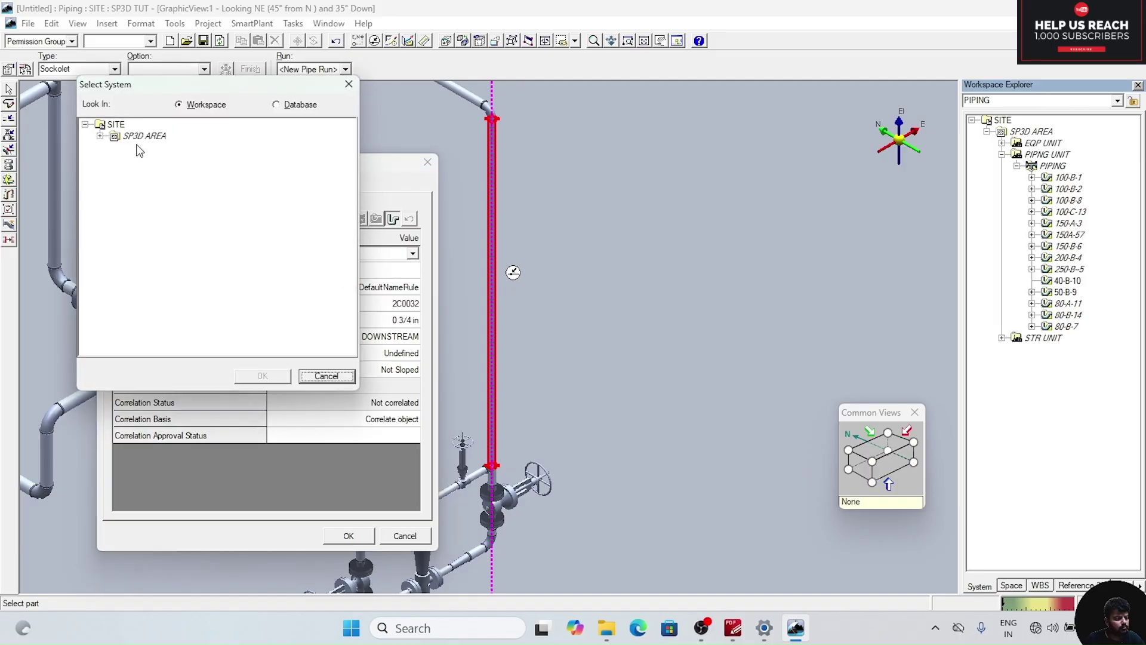
pyautogui.click(100, 136)
pyautogui.click(115, 147)
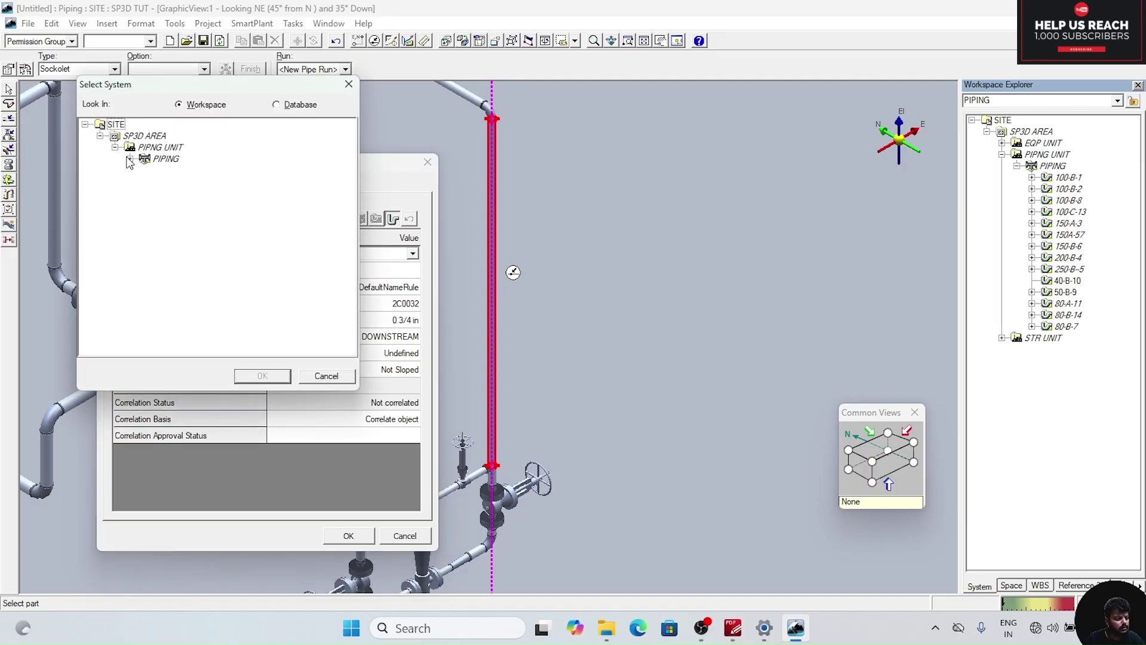
pyautogui.click(129, 158)
pyautogui.click(181, 274)
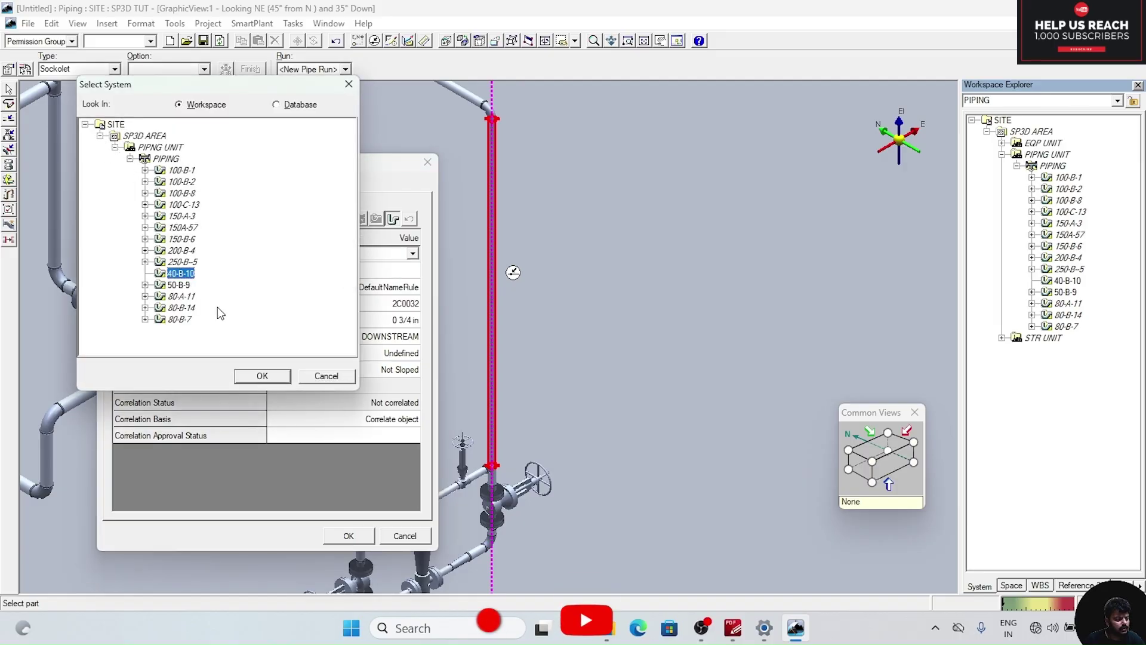
pyautogui.click(261, 376)
# - Set the new pipe run's nominal diameter to 1 1/2 in, check its Temperature and Pressure properties and create the run
pyautogui.click(411, 322)
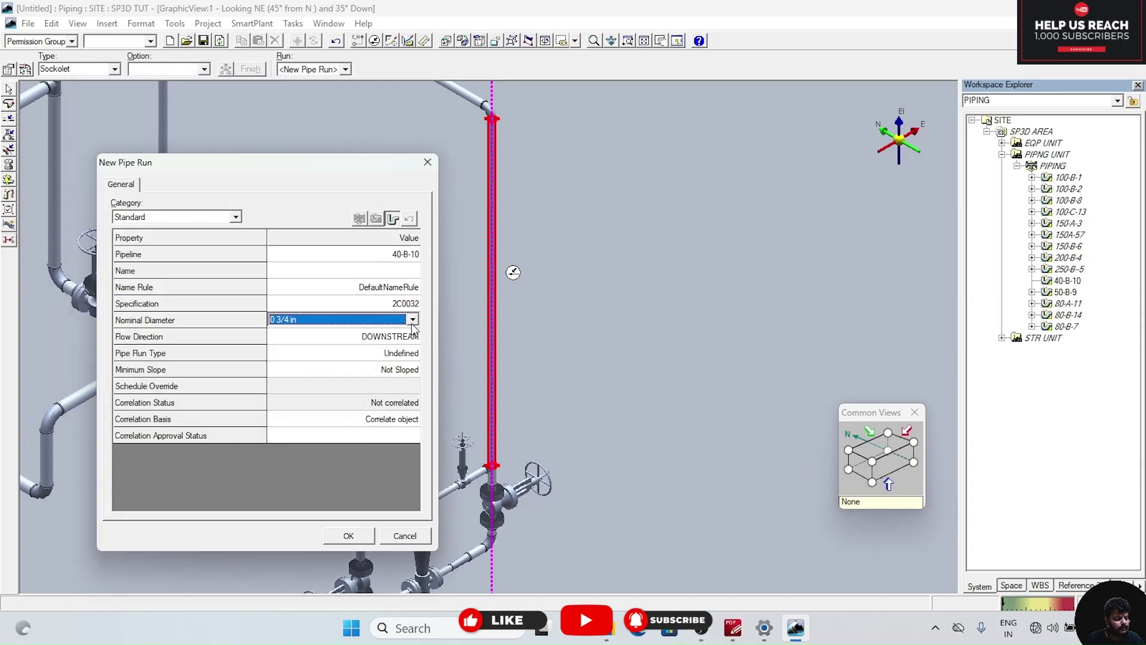
pyautogui.click(412, 322)
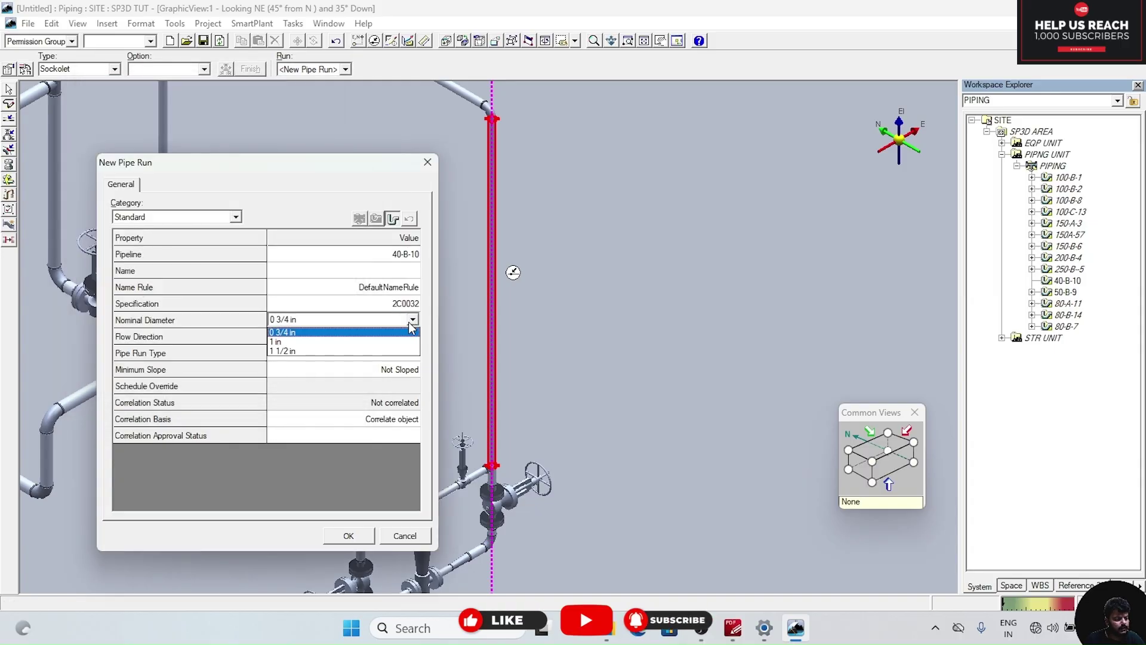
pyautogui.click(360, 352)
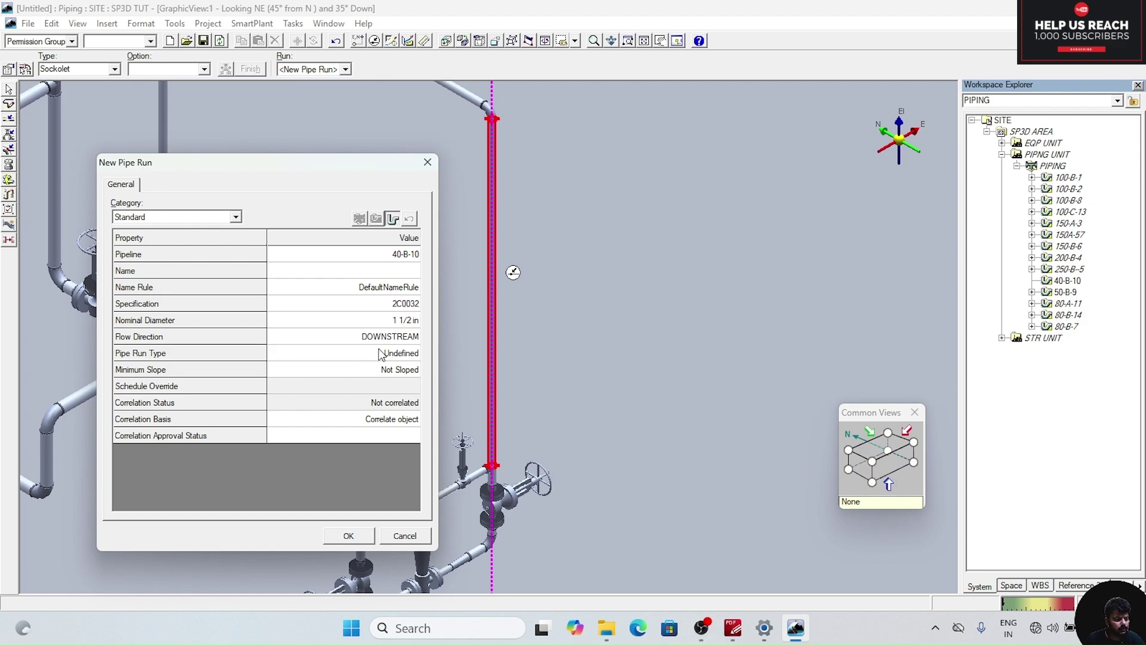
pyautogui.click(232, 212)
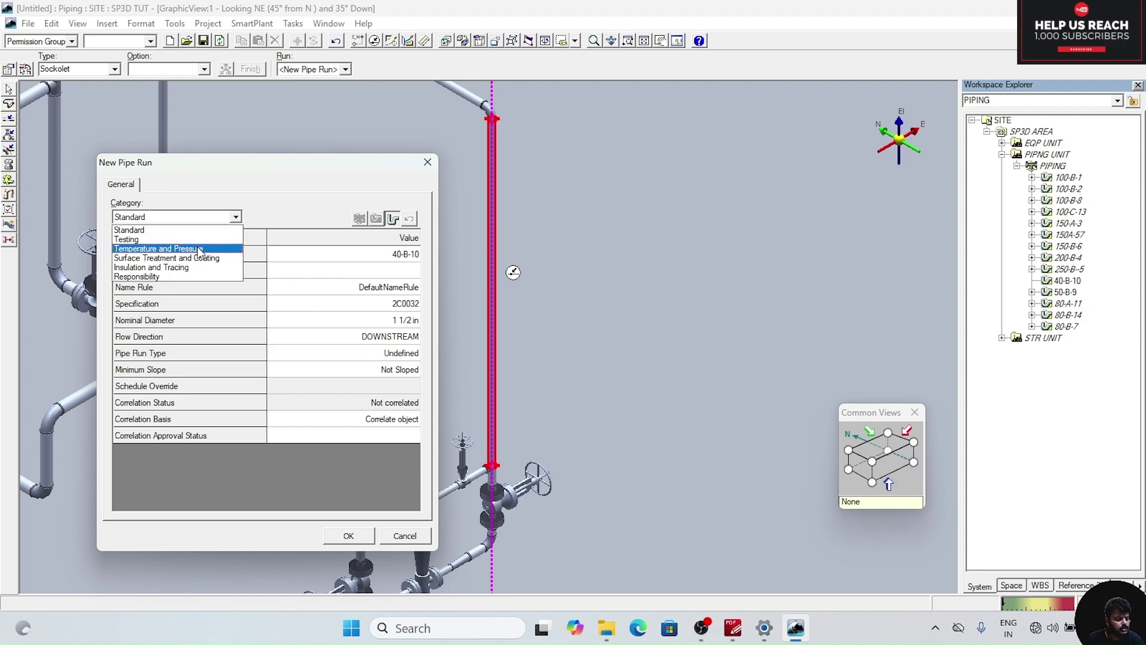
pyautogui.click(200, 255)
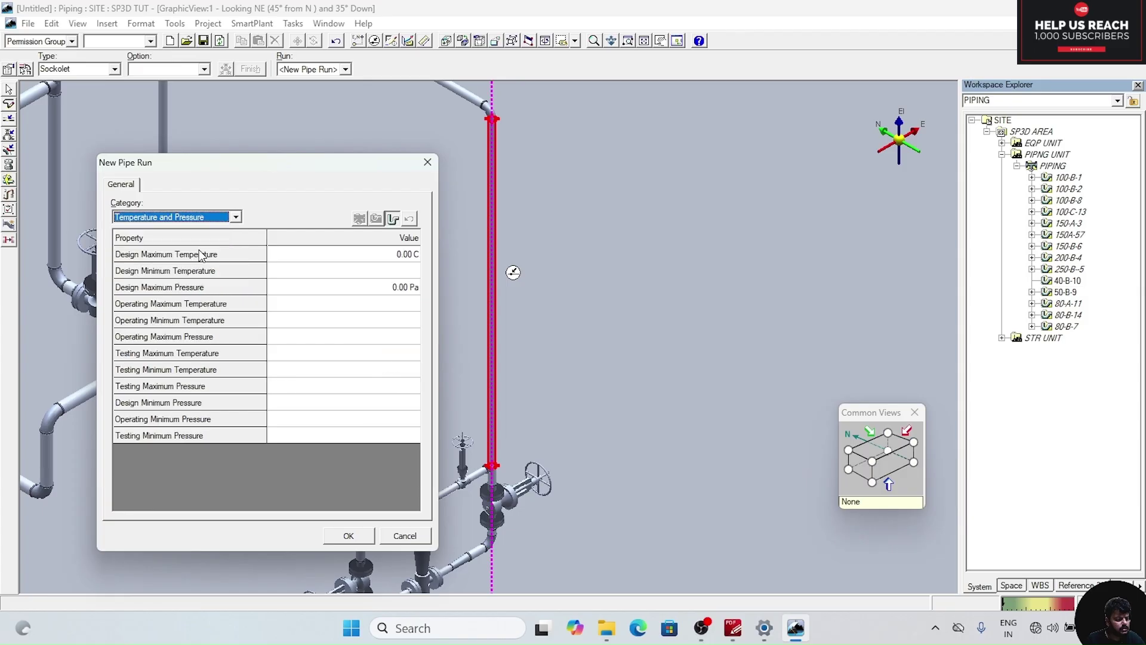
pyautogui.click(349, 535)
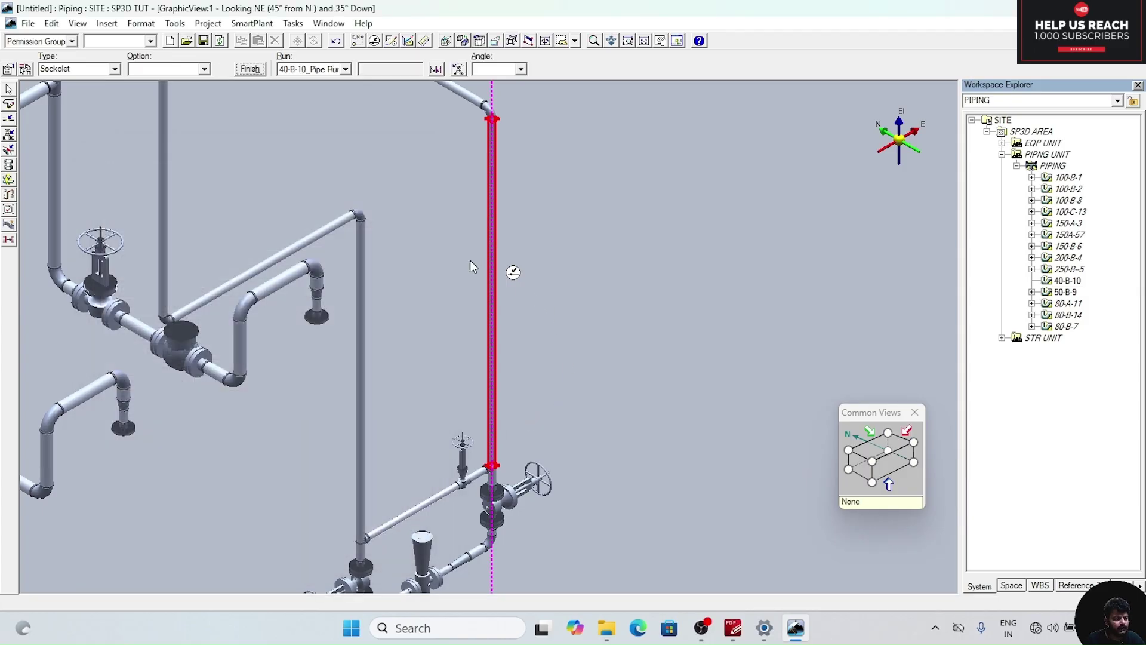
# - Place the sockolet on the vertical pipe with PinPoint elevation 102135, taken from the 50-B-9 isometric drawing
pyautogui.click(473, 267)
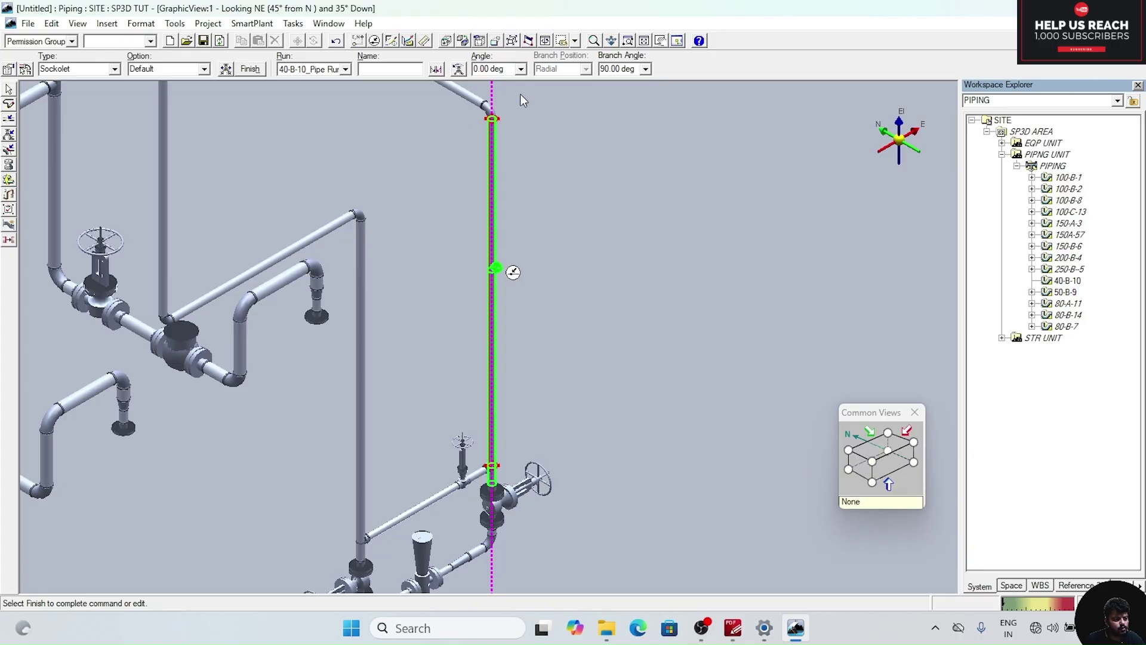
pyautogui.click(358, 41)
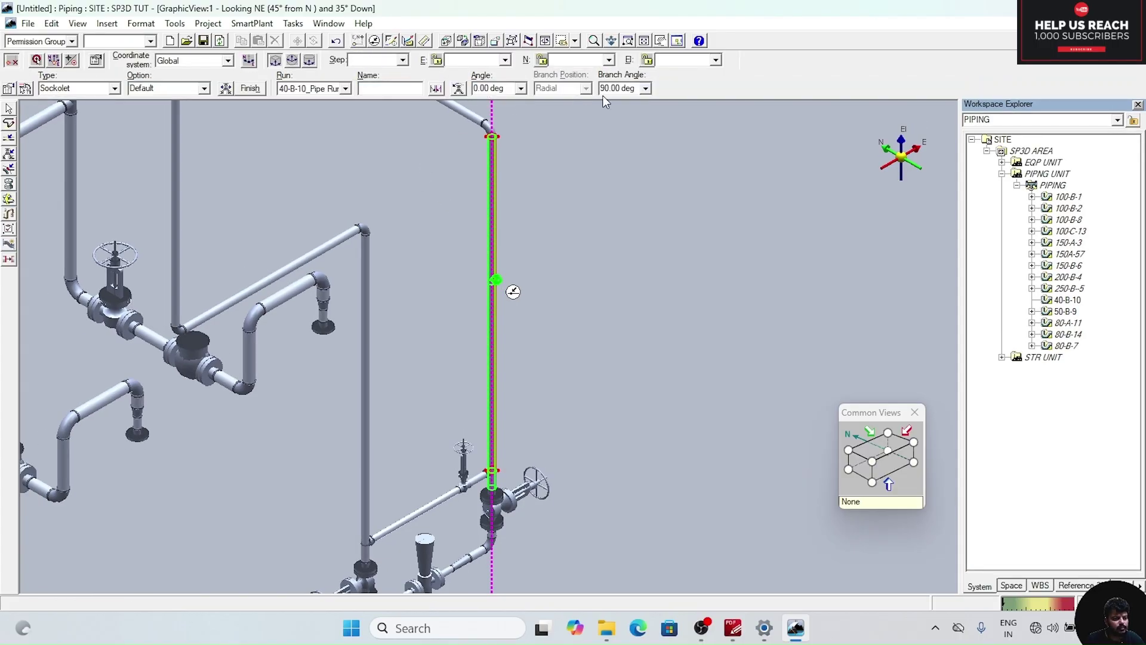
pyautogui.click(733, 629)
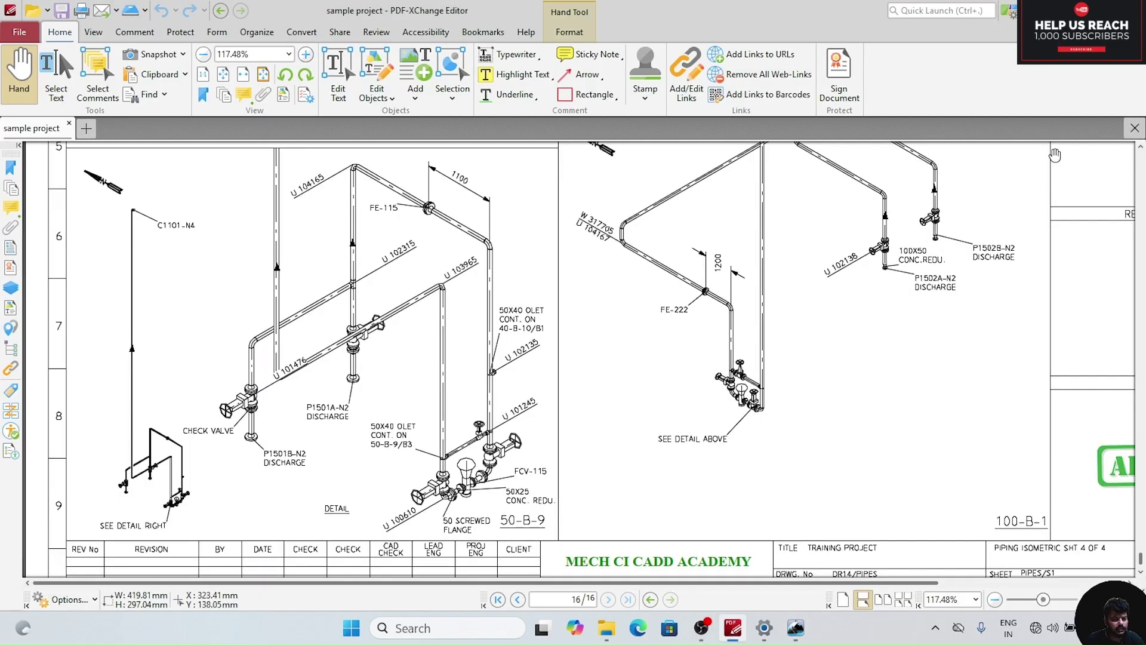
pyautogui.click(1060, 11)
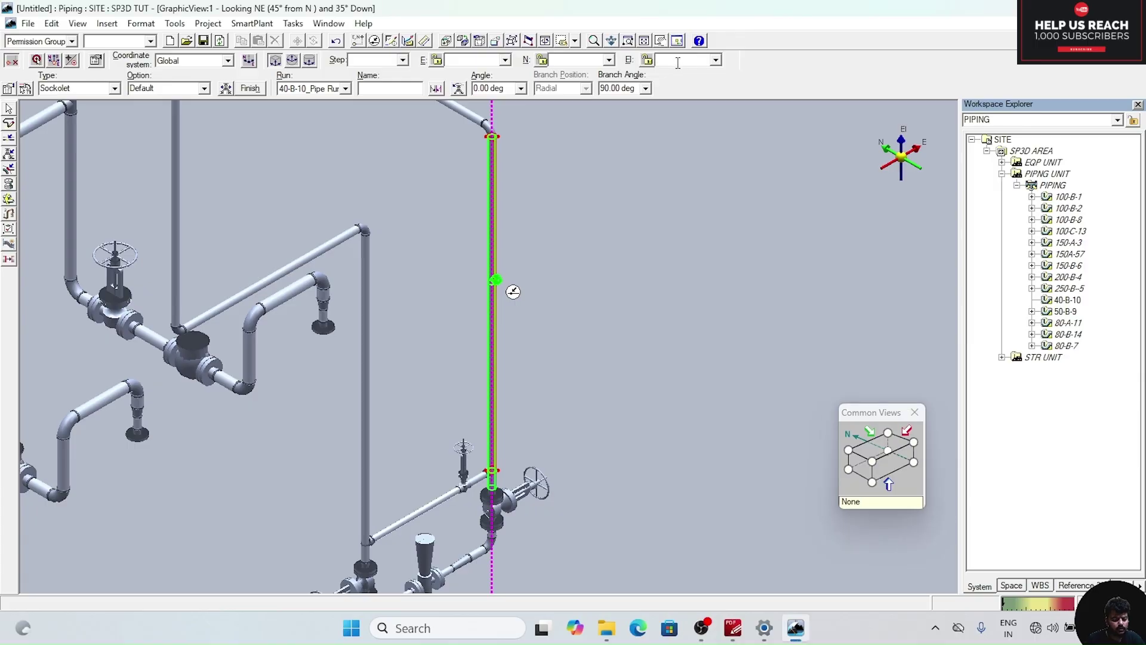
pyautogui.write('102135')
pyautogui.press('Return')
pyautogui.click(250, 89)
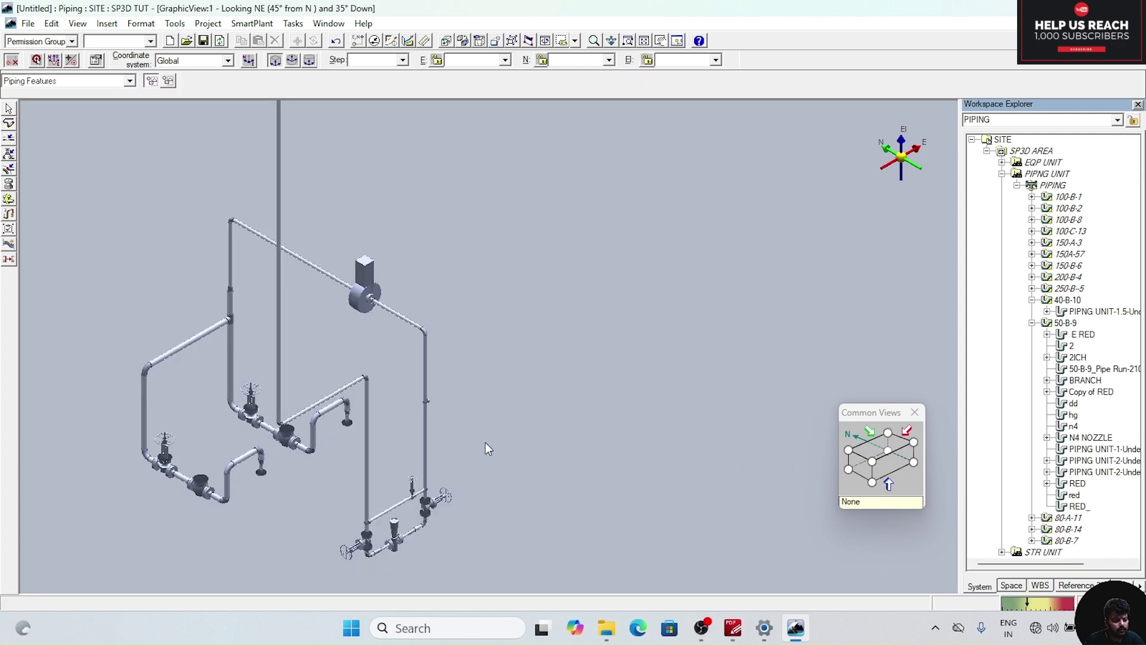
# - Start routing a pipe from the open end of the sockolet, seen in the northwest isometric view
pyautogui.scroll(10, 508, 322)
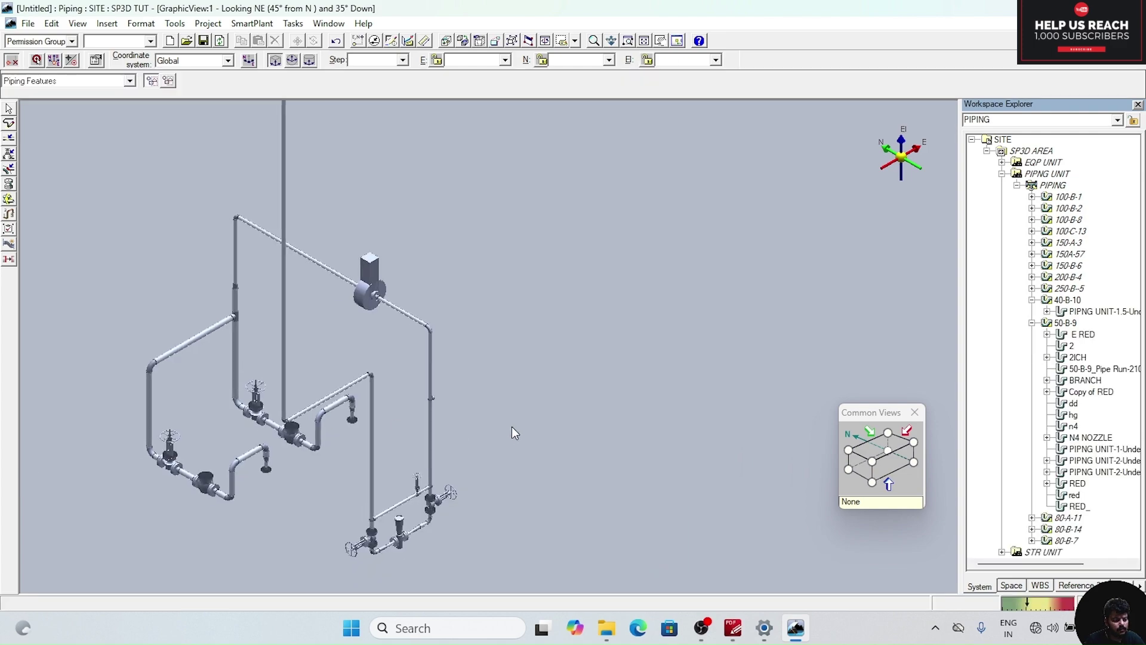
pyautogui.scroll(-5, 508, 291)
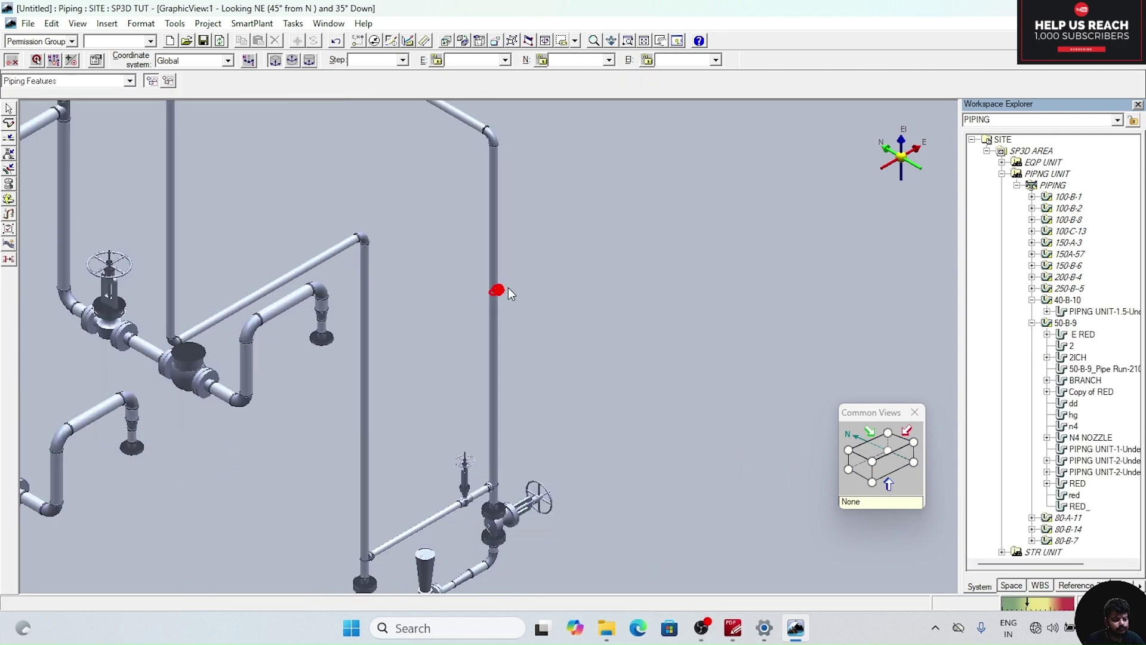
pyautogui.click(915, 442)
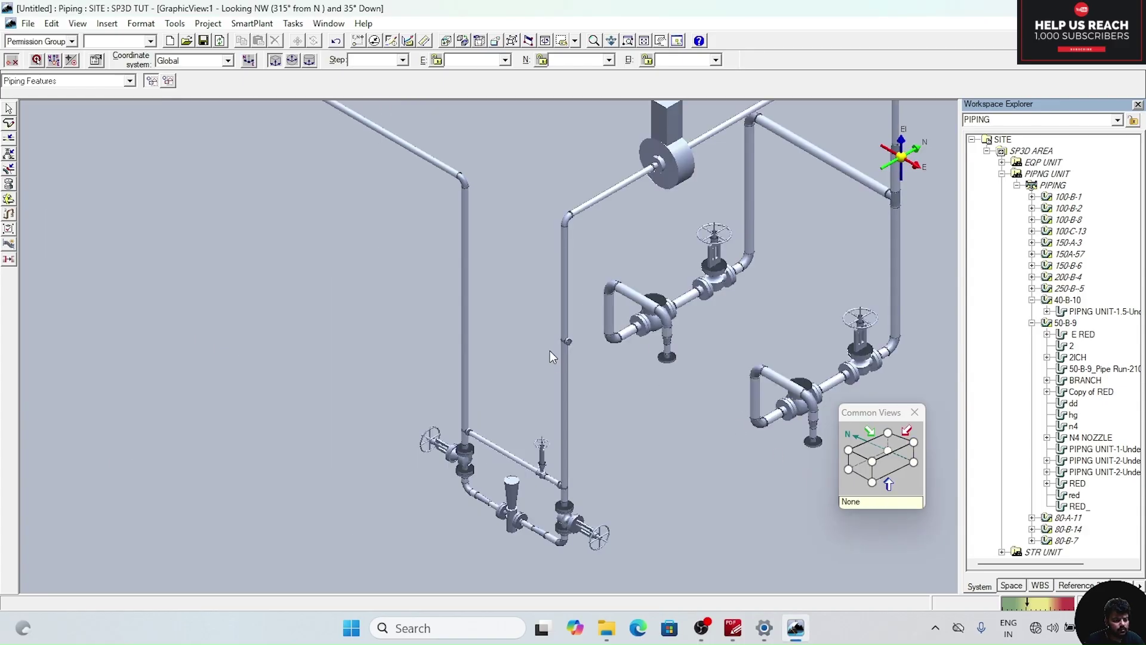
pyautogui.scroll(6, 550, 350)
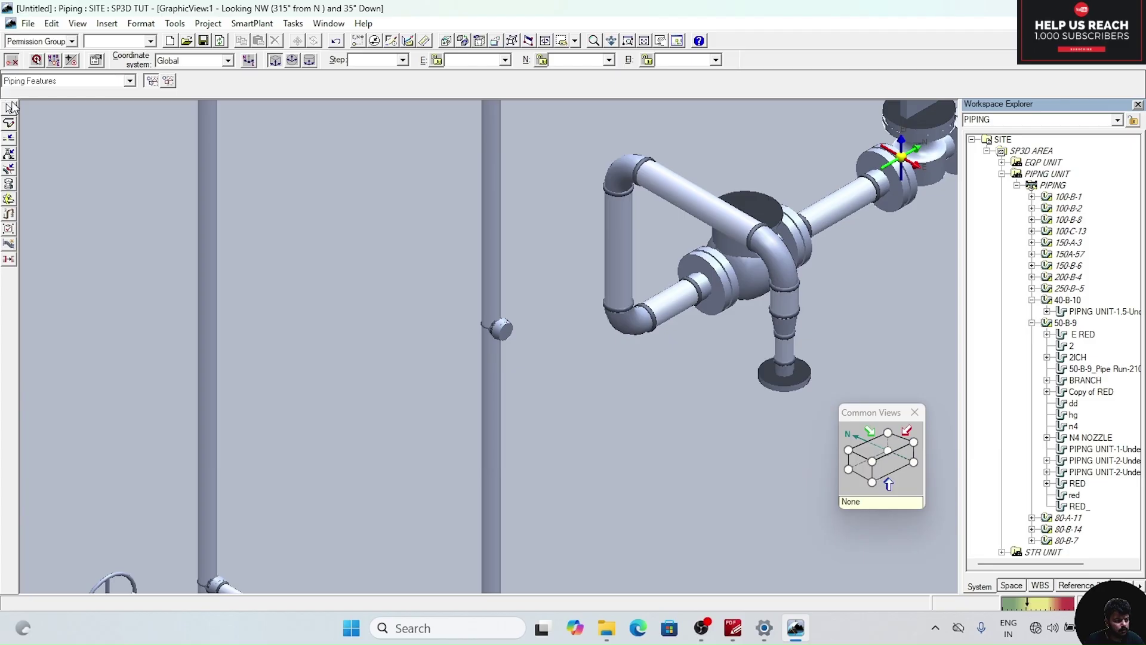
pyautogui.click(9, 125)
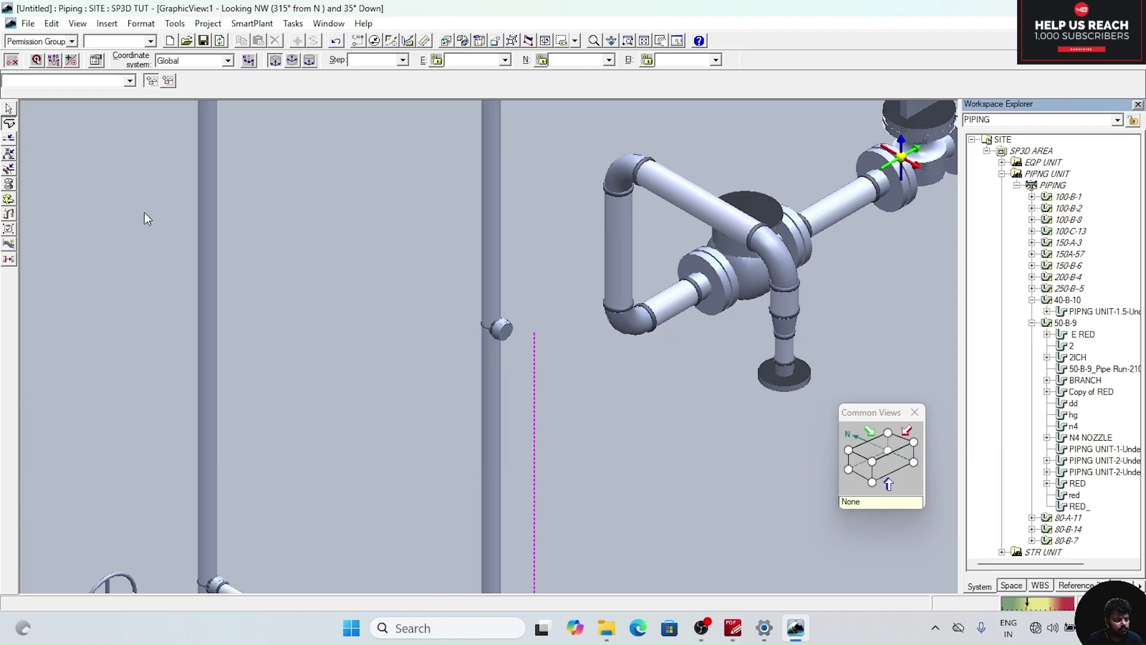
pyautogui.click(504, 328)
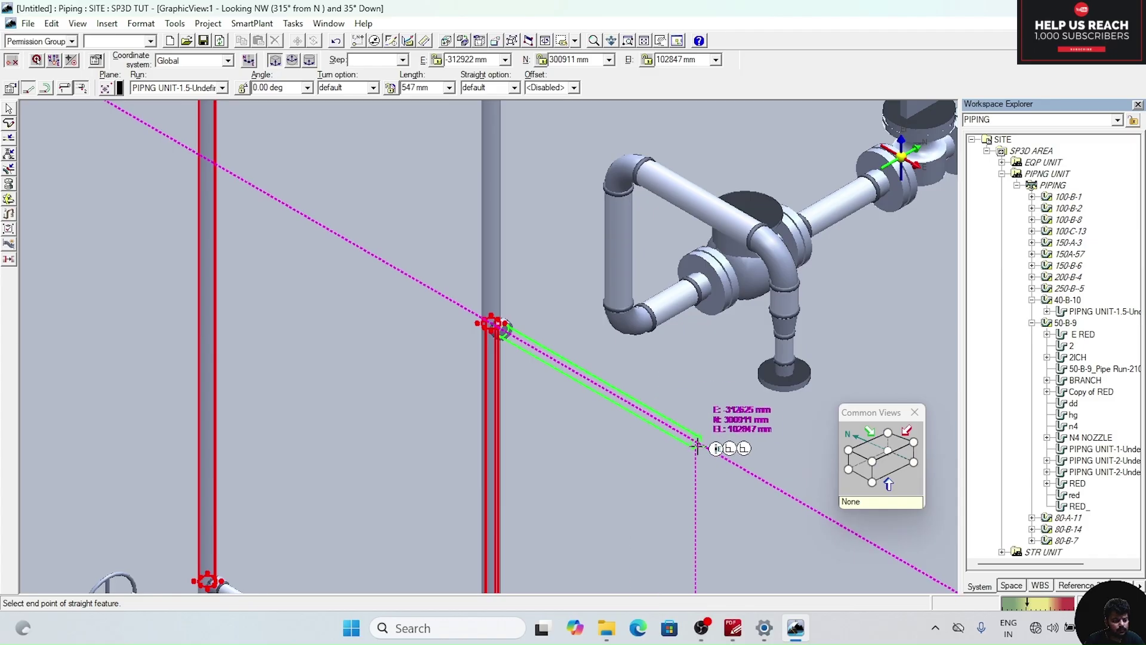
# - Check the 40-B-10 isometric drawing and route the straight branch pipe eastward to easting -311863 mm
pyautogui.click(734, 628)
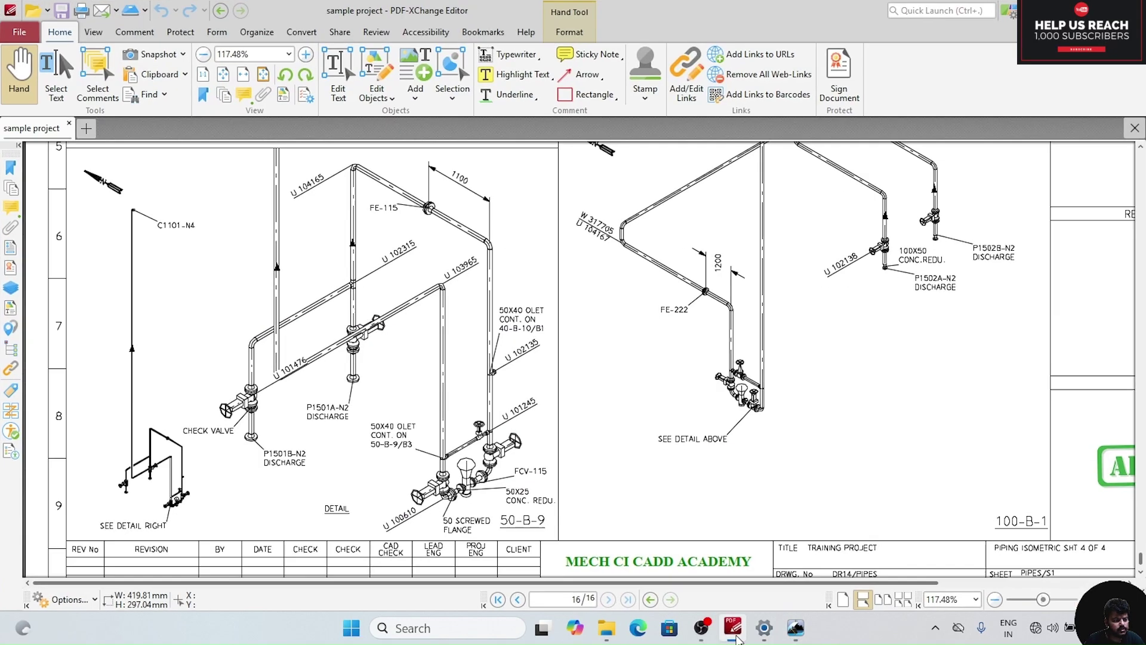
pyautogui.keyDown('ctrl'); pyautogui.scroll(2, 532, 371); pyautogui.keyUp('ctrl')
pyautogui.scroll(4, 532, 371)
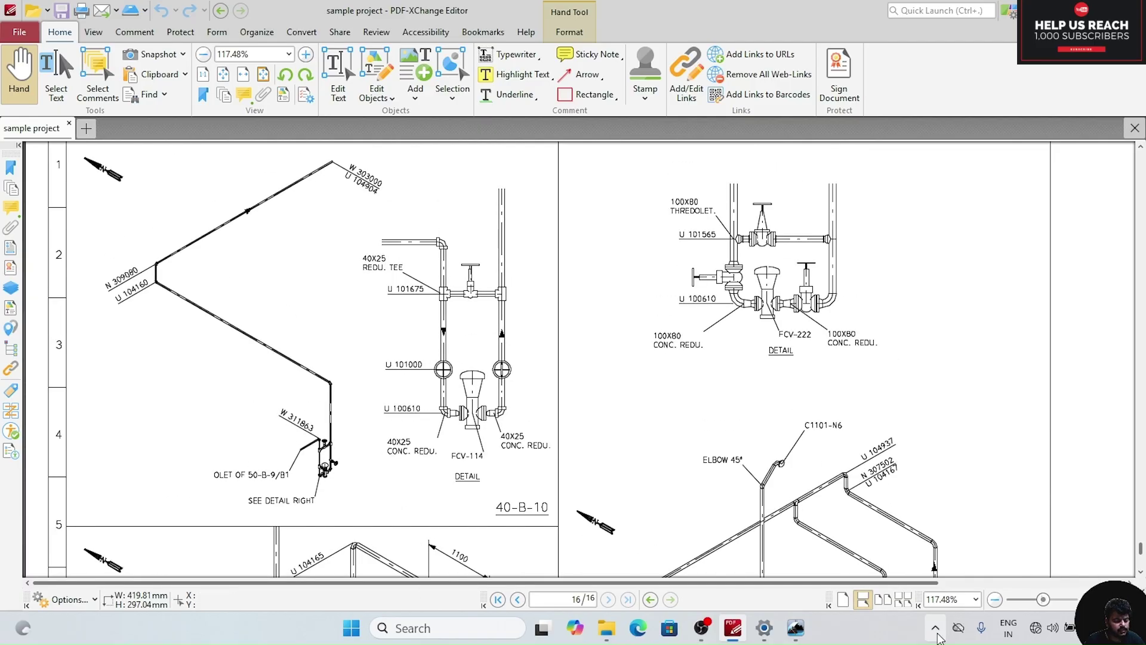
pyautogui.click(742, 628)
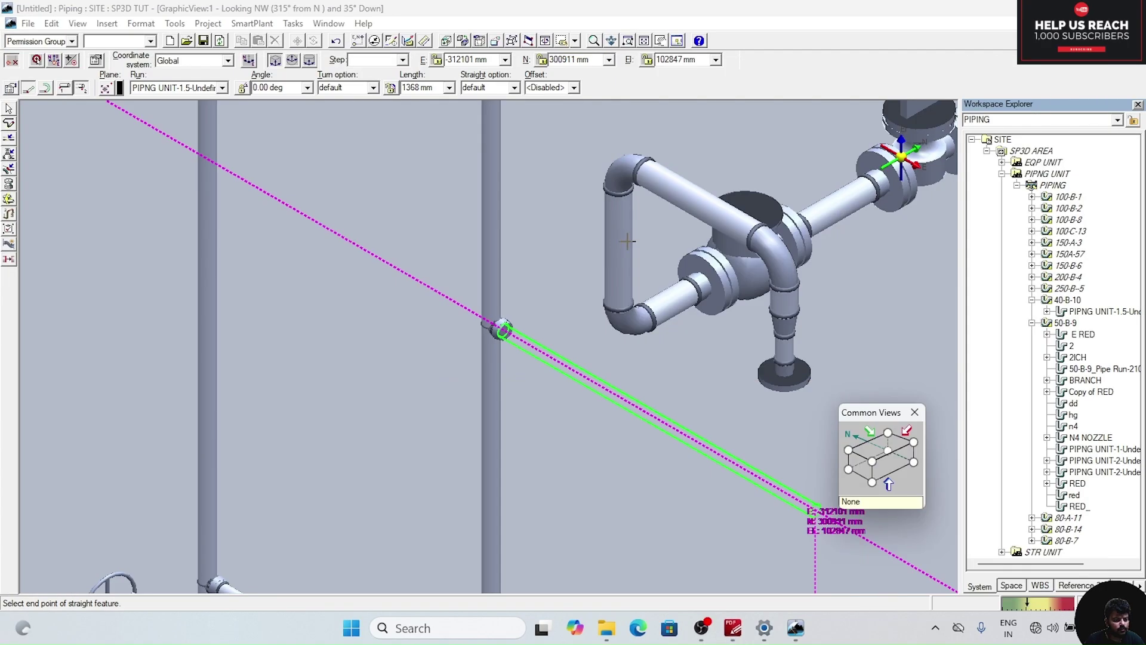
pyautogui.click(491, 59)
pyautogui.press('BackSpace')
pyautogui.write('-3')
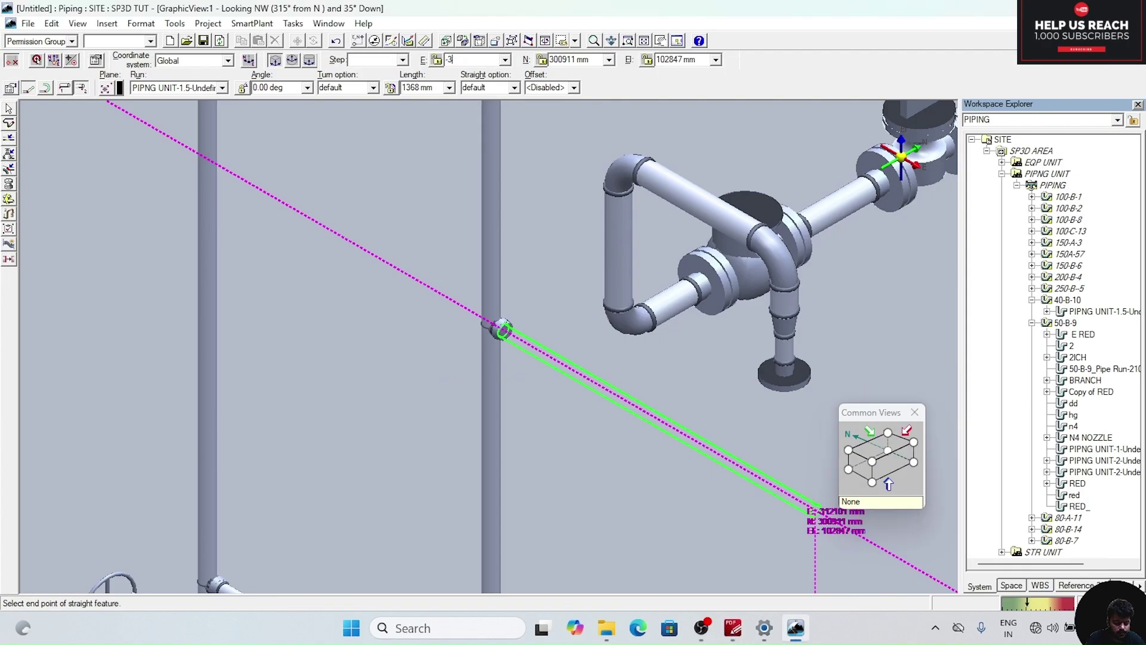
pyautogui.write('11863')
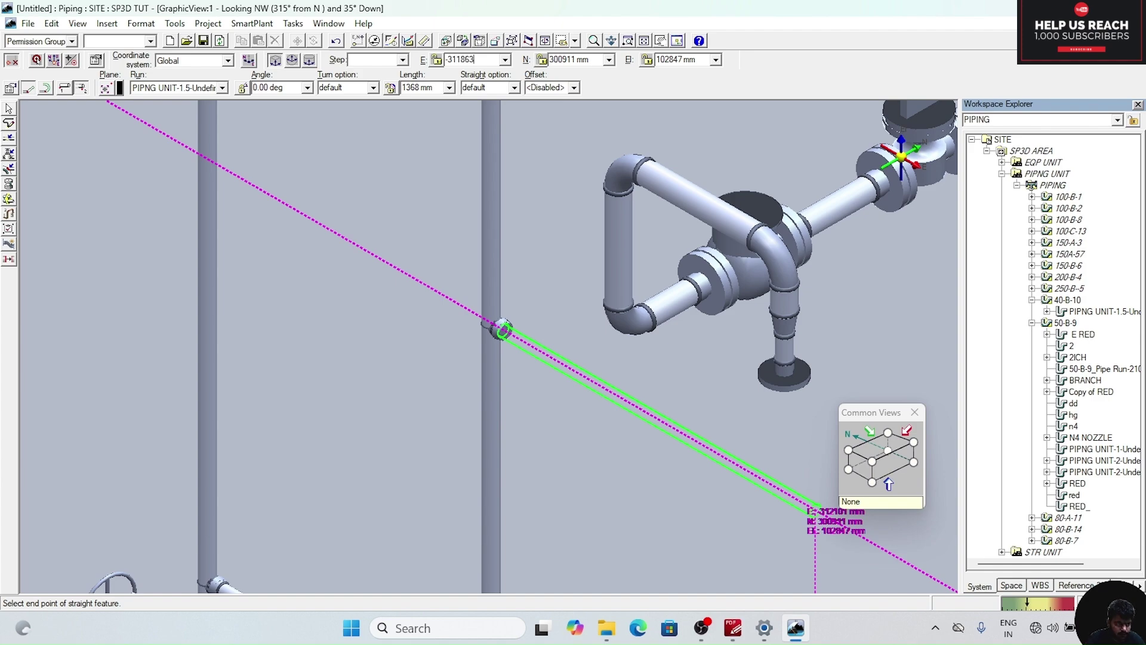
pyautogui.press('Return')
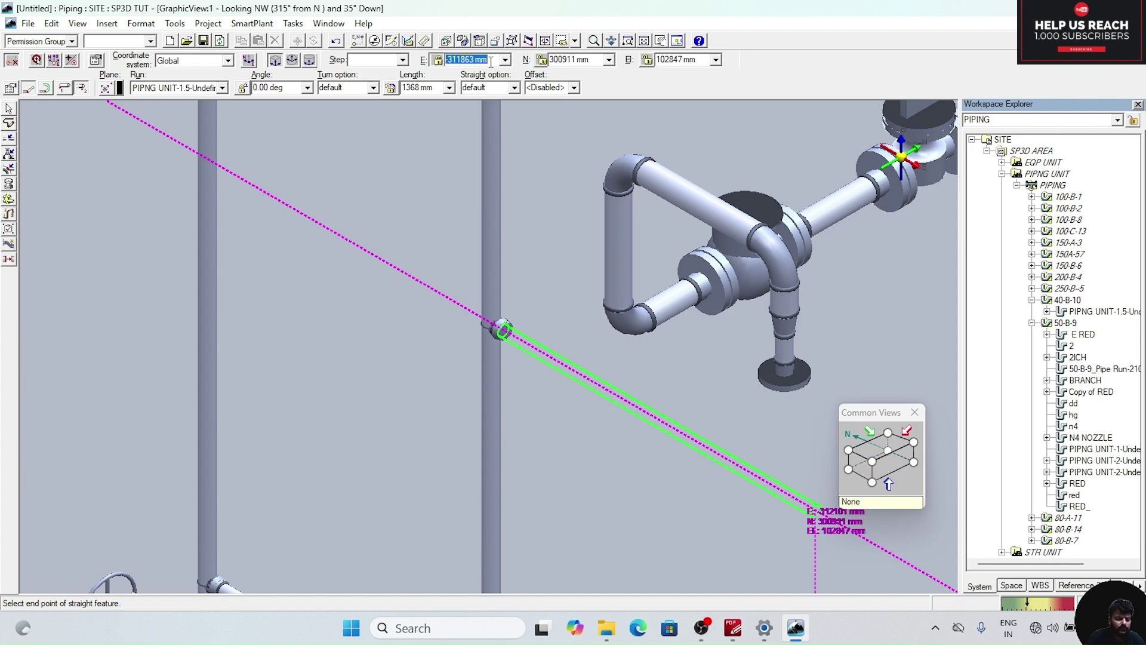
pyautogui.click(646, 461)
pyautogui.rightClick(646, 462)
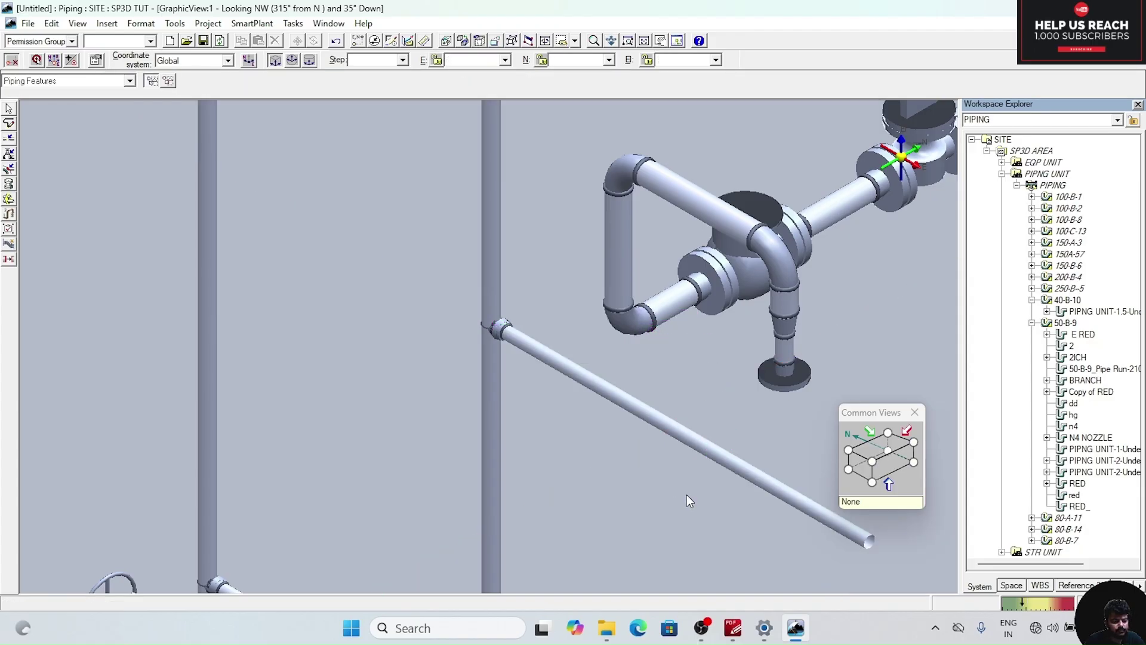
# - Set up a 90 Degree Direction Change at the open end of the straight branch pipe, using Origin as reference position
pyautogui.scroll(-2, 666, 480)
pyautogui.moveTo(666, 481); pyautogui.dragTo(465, 244, button='middle')
pyautogui.scroll(-2, 464, 244)
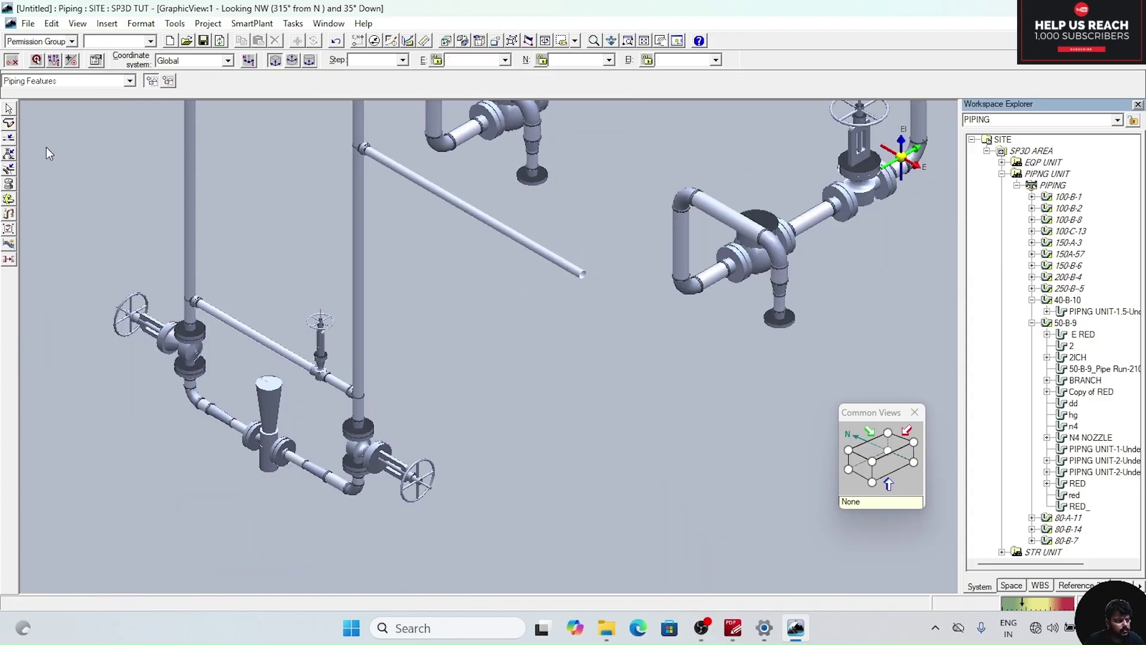
pyautogui.click(9, 153)
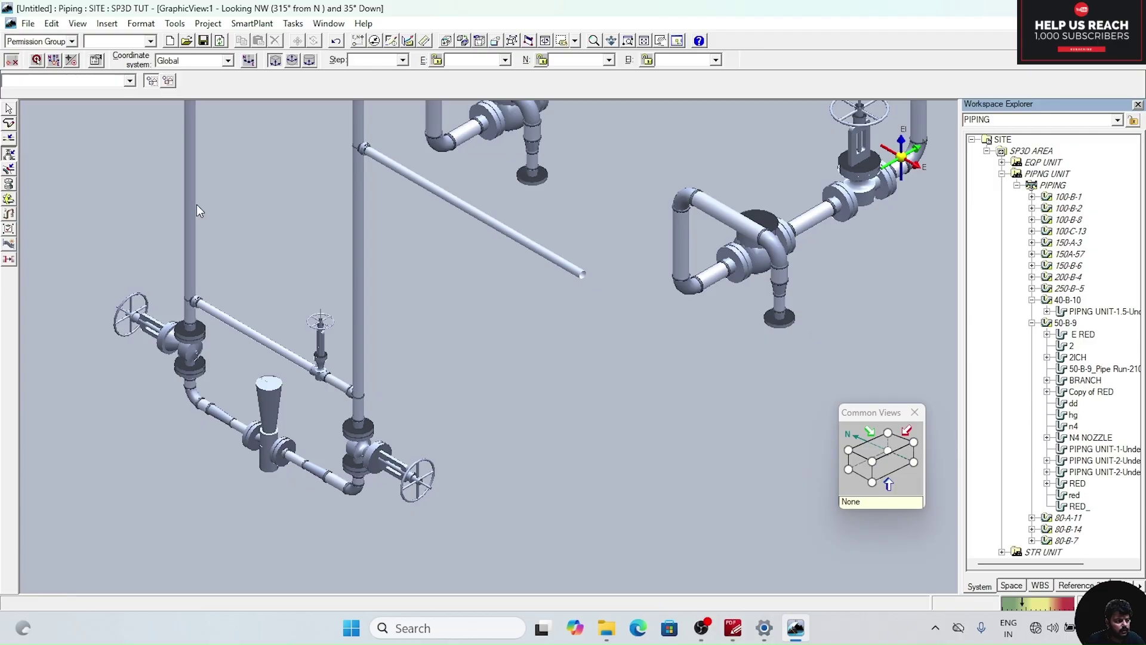
pyautogui.click(582, 273)
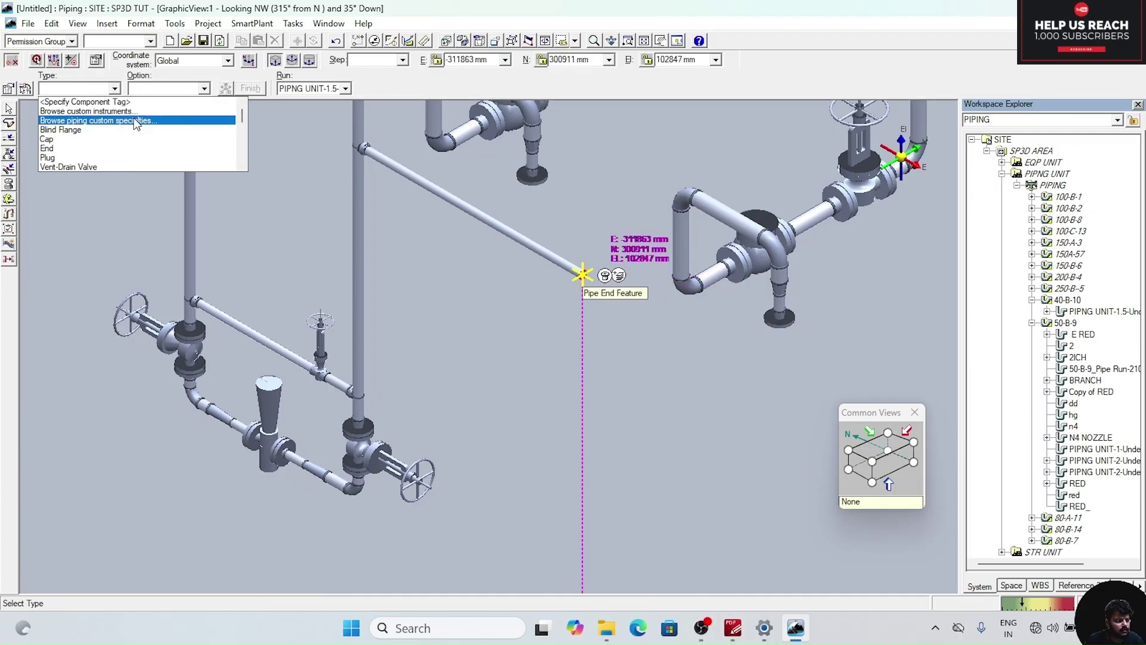
pyautogui.scroll(-3, 102, 127)
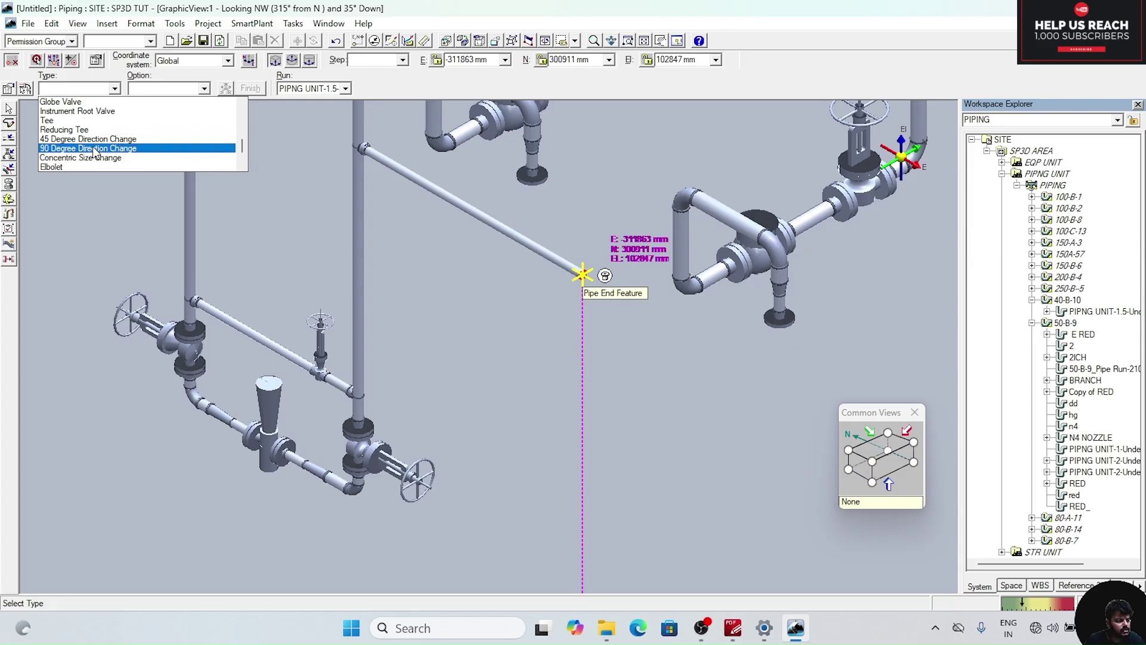
pyautogui.click(93, 150)
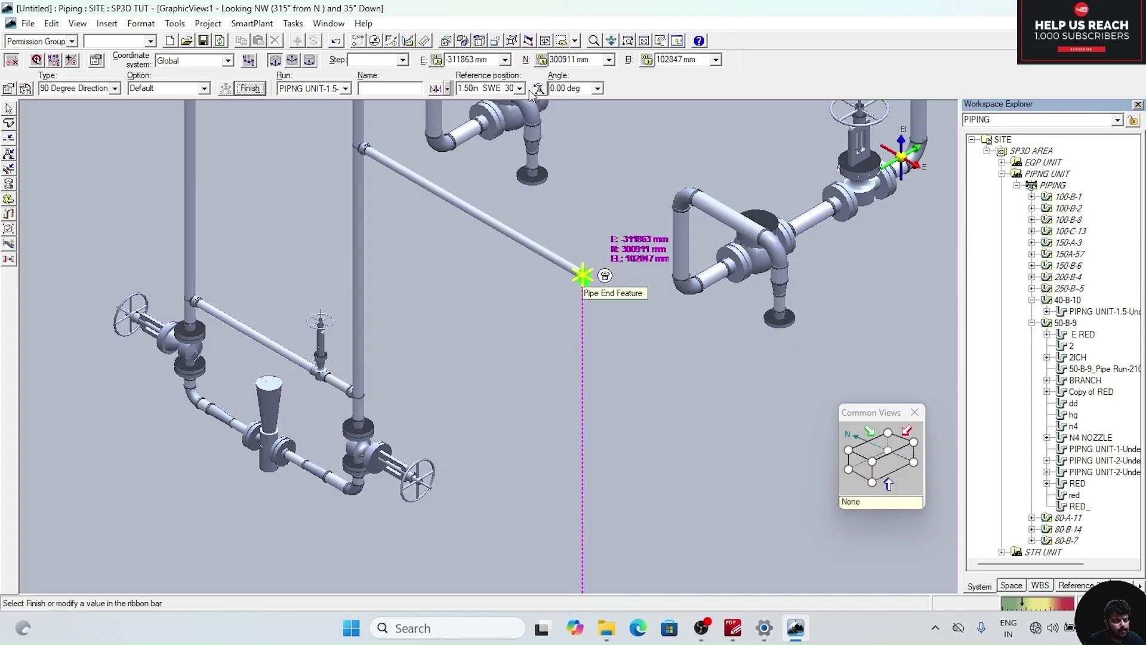
pyautogui.click(520, 88)
pyautogui.click(478, 101)
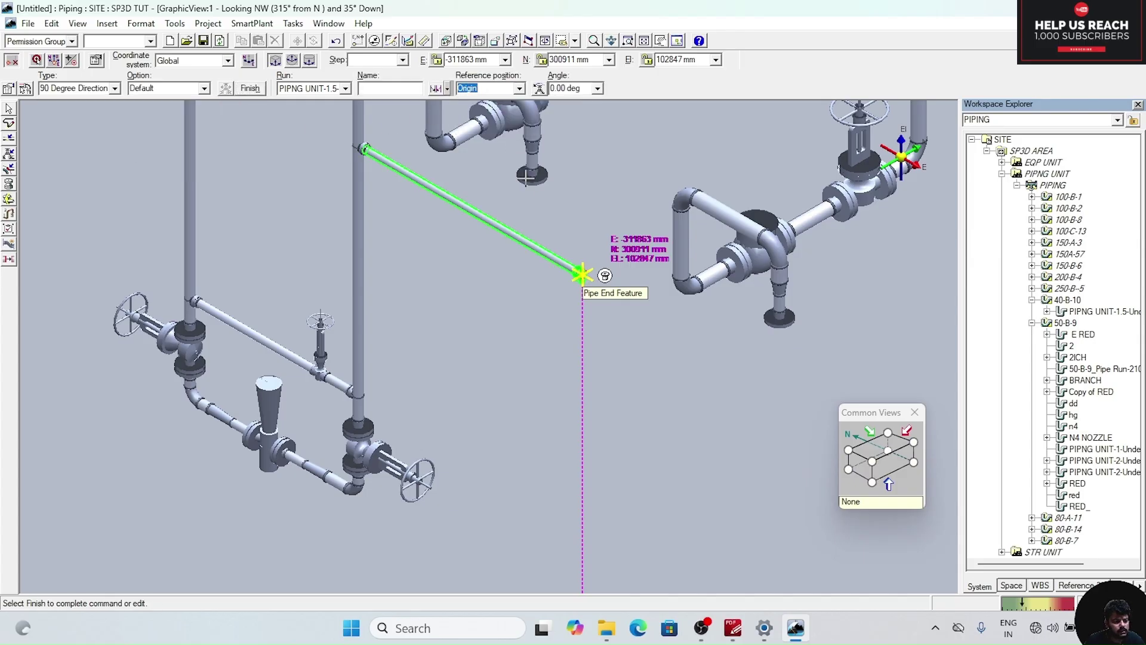
pyautogui.scroll(3, 589, 249)
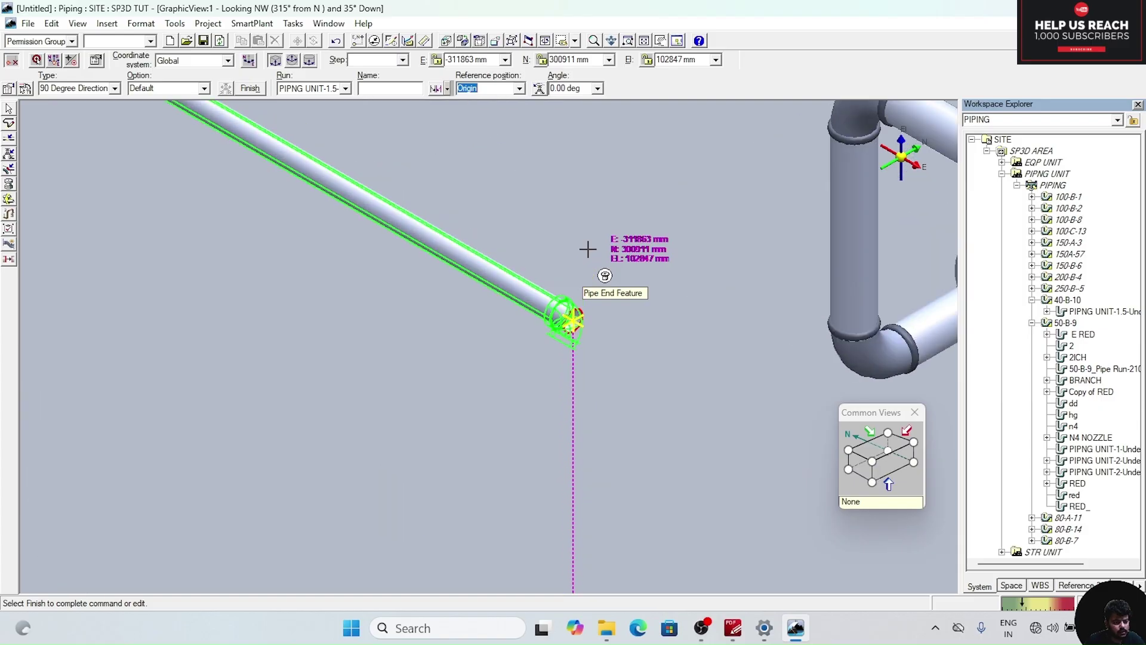
# - Rotate the elbow so its outlet faces straight down and place it on the branch pipe
pyautogui.click(583, 88)
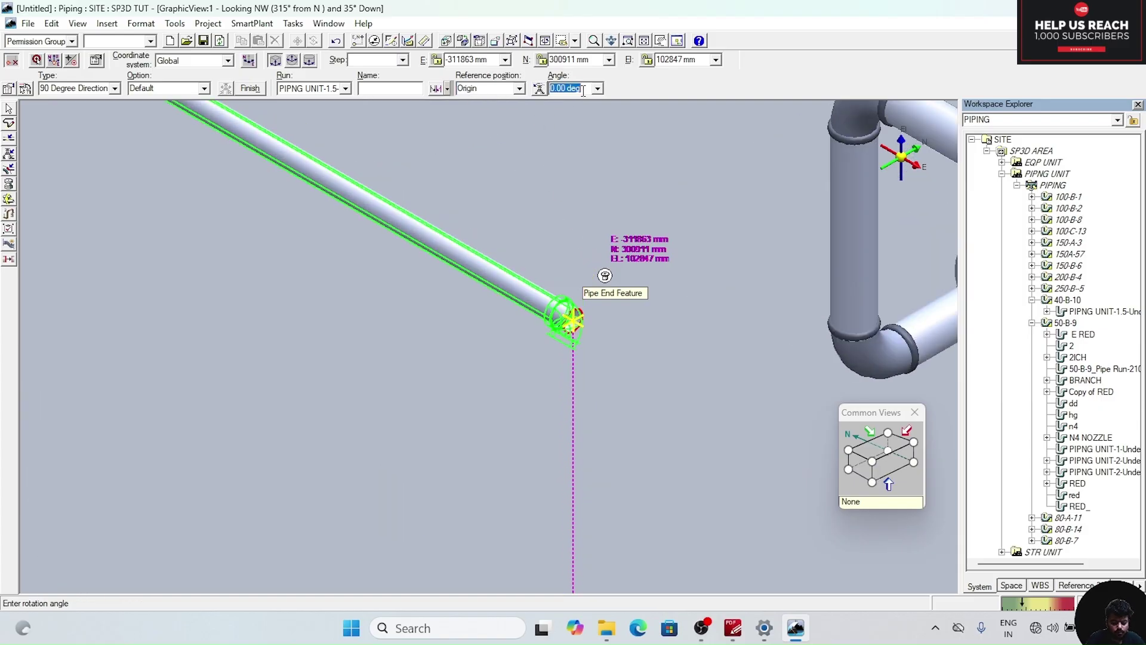
pyautogui.write('90')
pyautogui.press('Return')
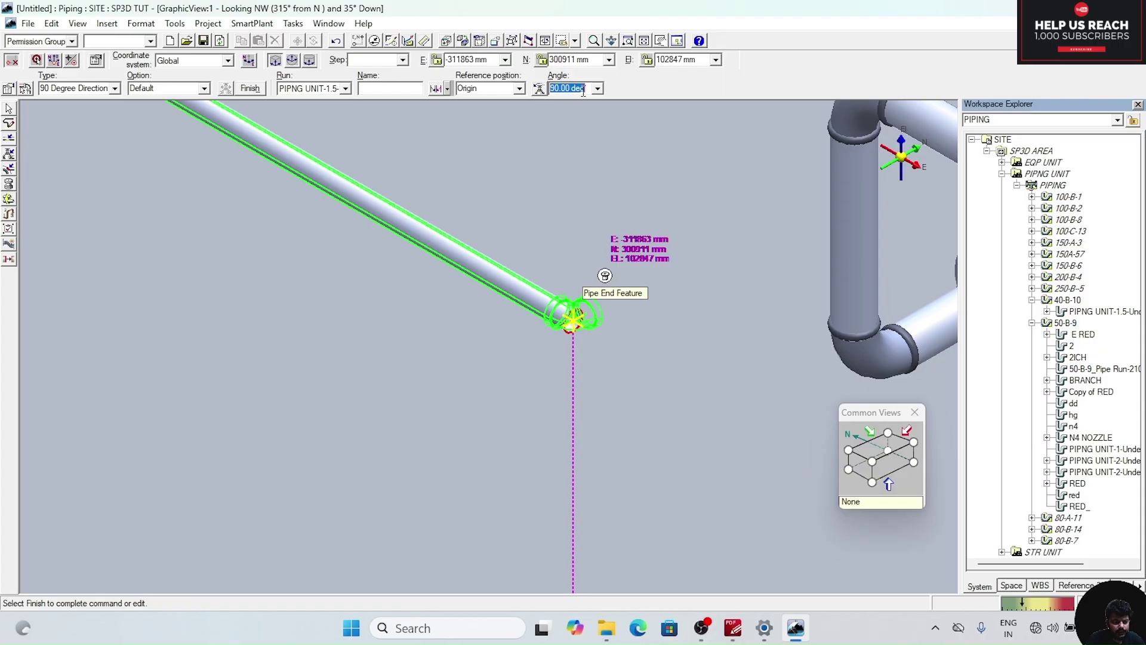
pyautogui.write('18')
pyautogui.click(249, 91)
pyautogui.scroll(-5, 621, 344)
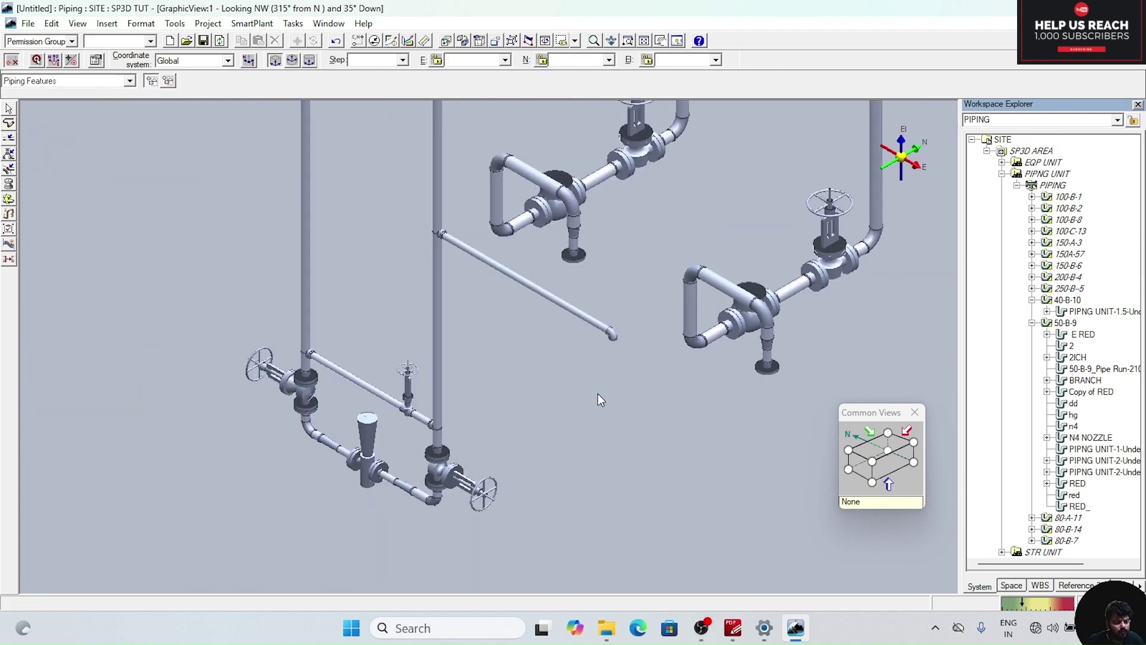
# - Route the pipe vertically down from the elbow to elevation 100610 mm, taken from the 40-B-10 isometric drawing
pyautogui.scroll(2, 597, 393)
pyautogui.scroll(-3, 597, 393)
pyautogui.moveTo(597, 393); pyautogui.dragTo(507, 412, button='middle')
pyautogui.scroll(2, 475, 416)
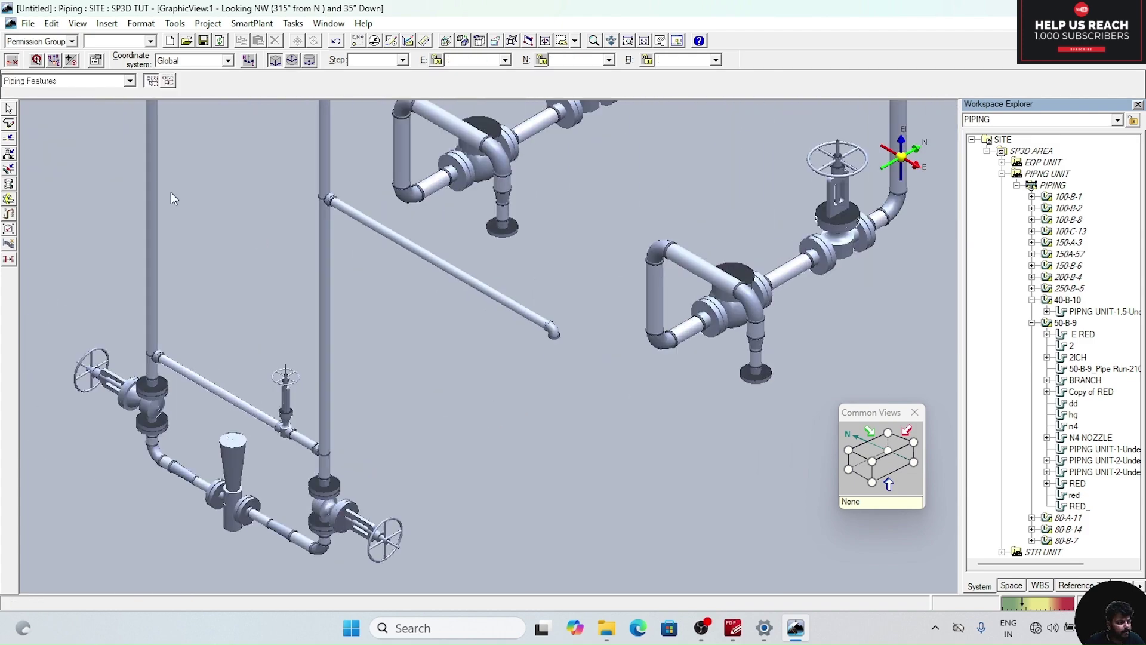
pyautogui.click(9, 124)
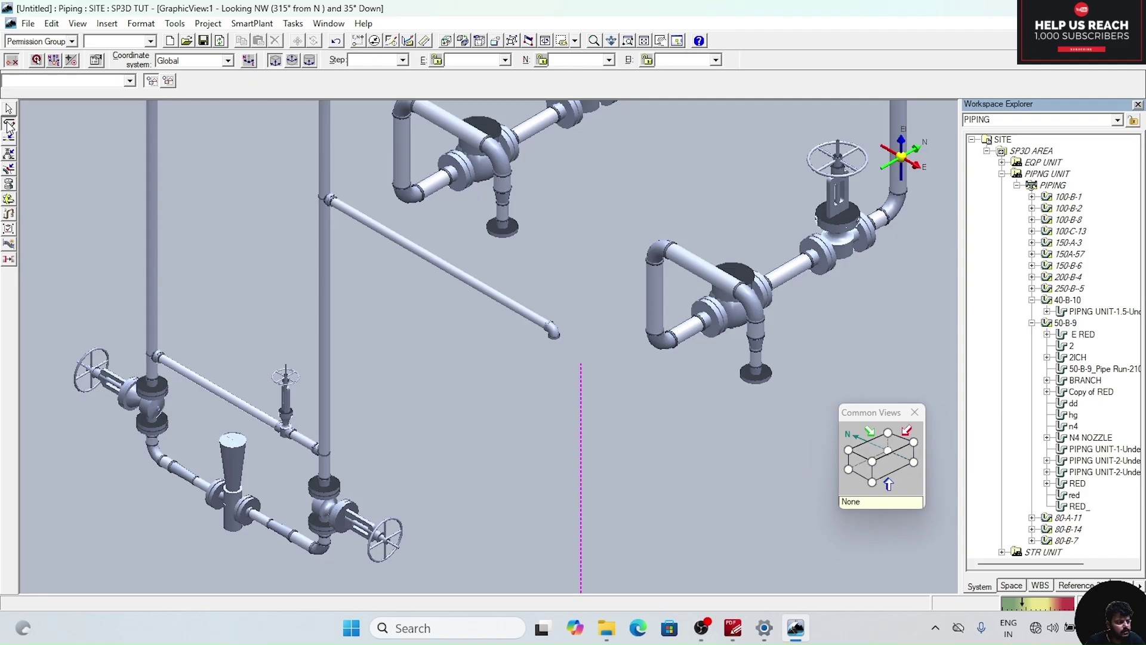
pyautogui.click(553, 335)
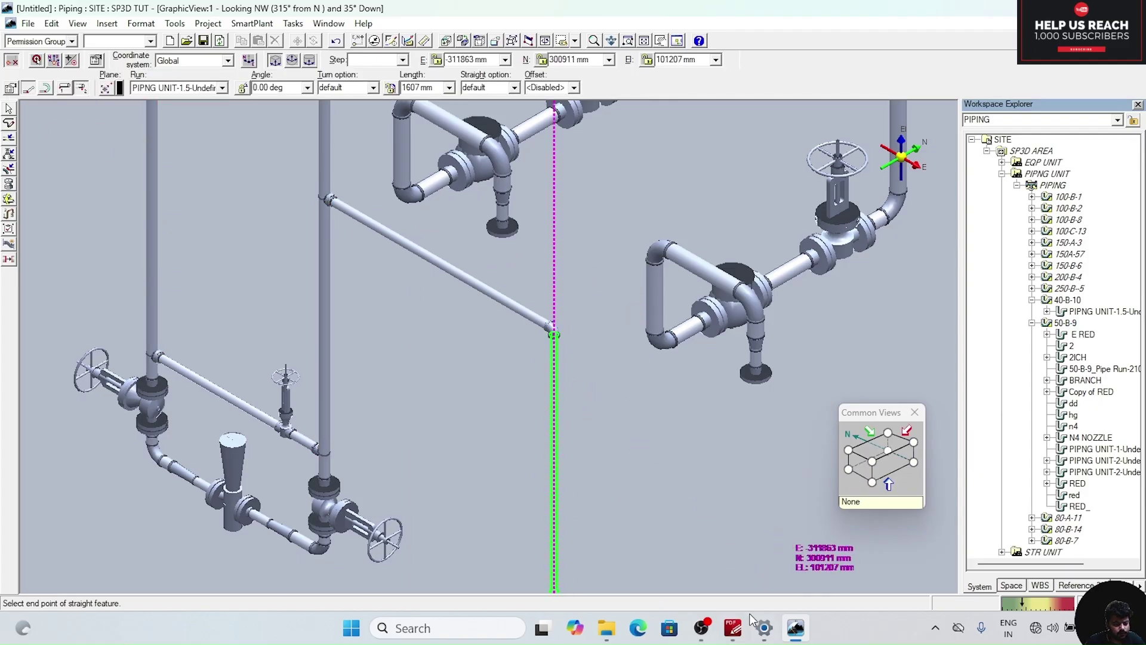
pyautogui.click(733, 627)
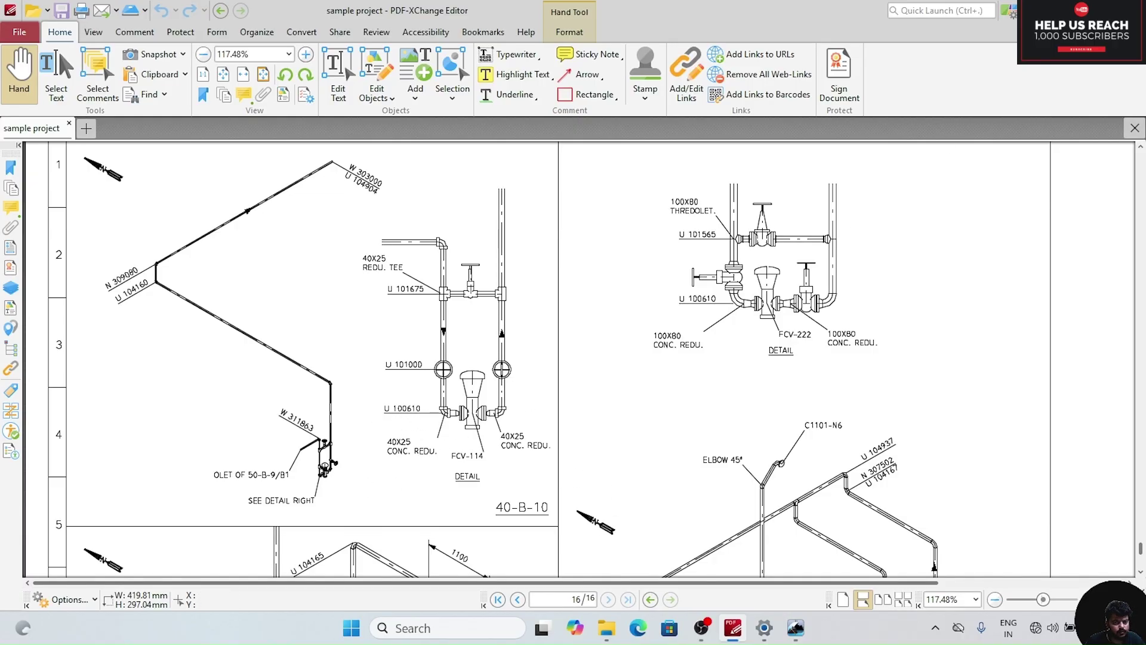
pyautogui.hotkey('alt', 'Tab')
pyautogui.click(700, 59)
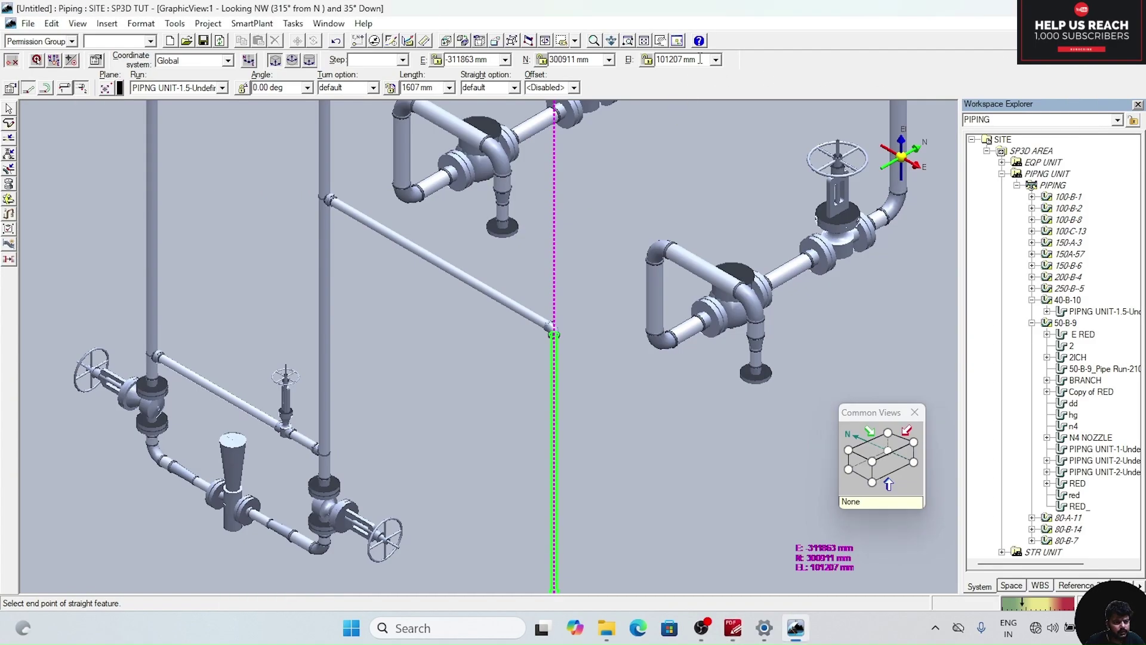
pyautogui.write('100')
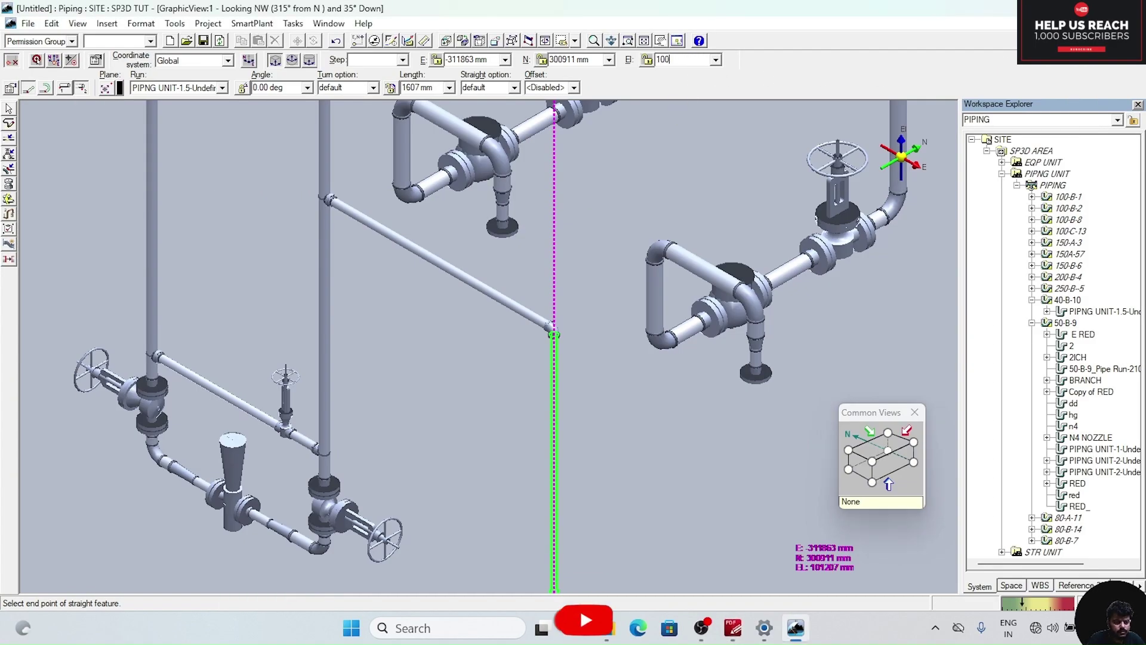
pyautogui.write('610')
pyautogui.press('Return')
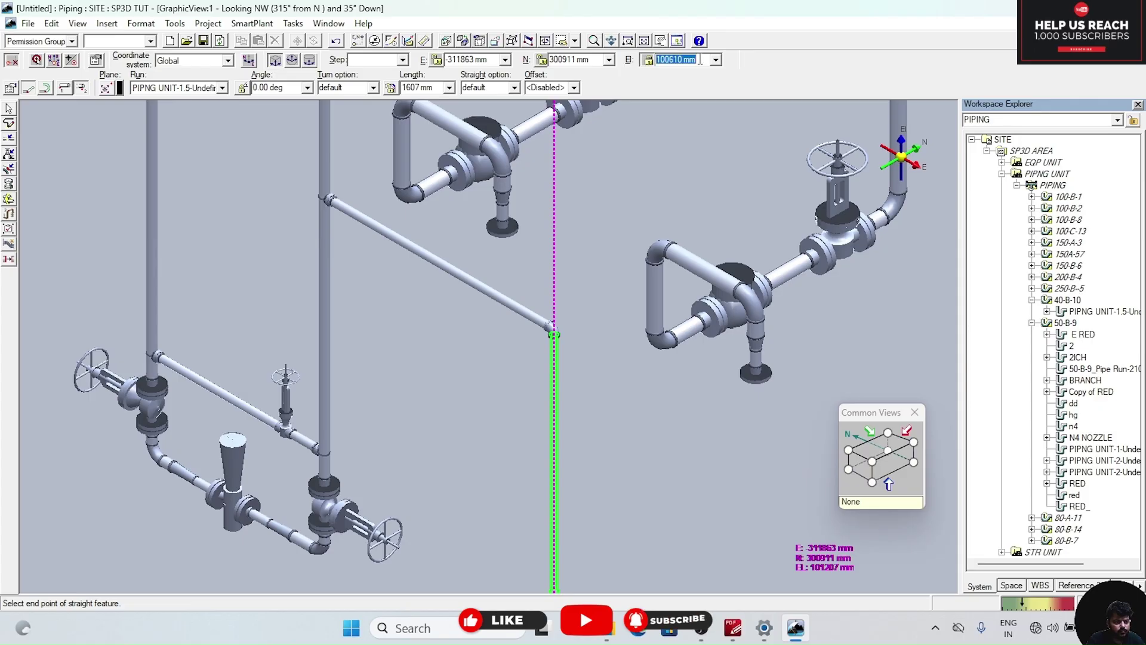
pyautogui.click(582, 425)
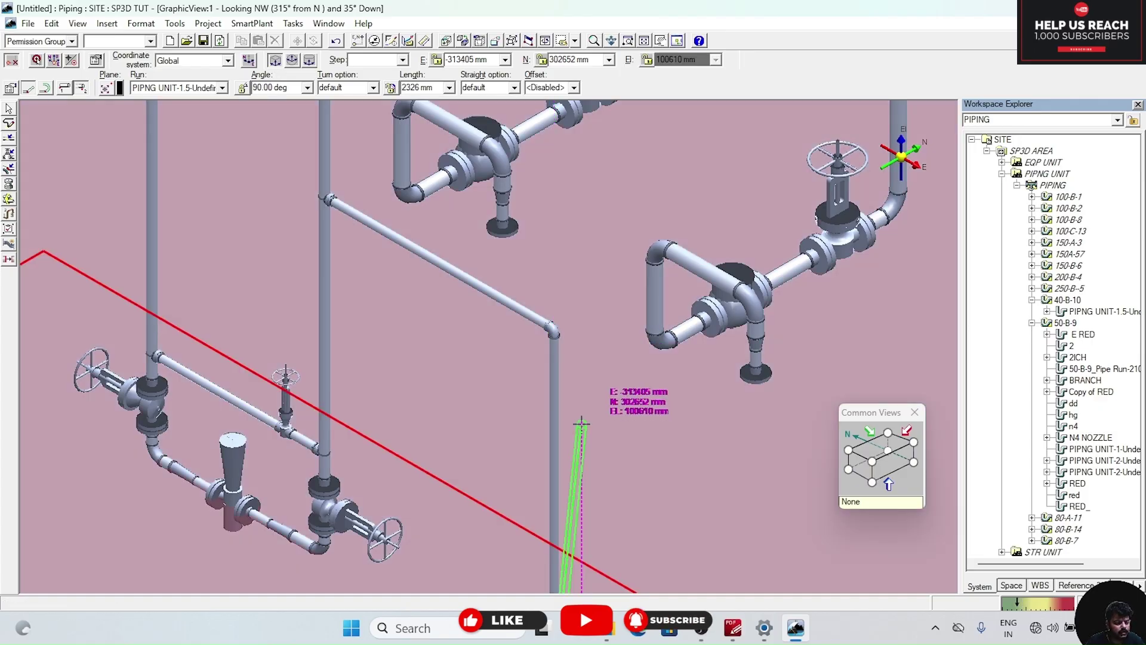
pyautogui.rightClick(582, 424)
# - Place a 90 Degree Direction Change at the lower end of the vertical pipe, with Origin as reference position
pyautogui.scroll(-4, 594, 431)
pyautogui.moveTo(599, 435); pyautogui.dragTo(546, 258, button='middle')
pyautogui.scroll(3, 517, 356)
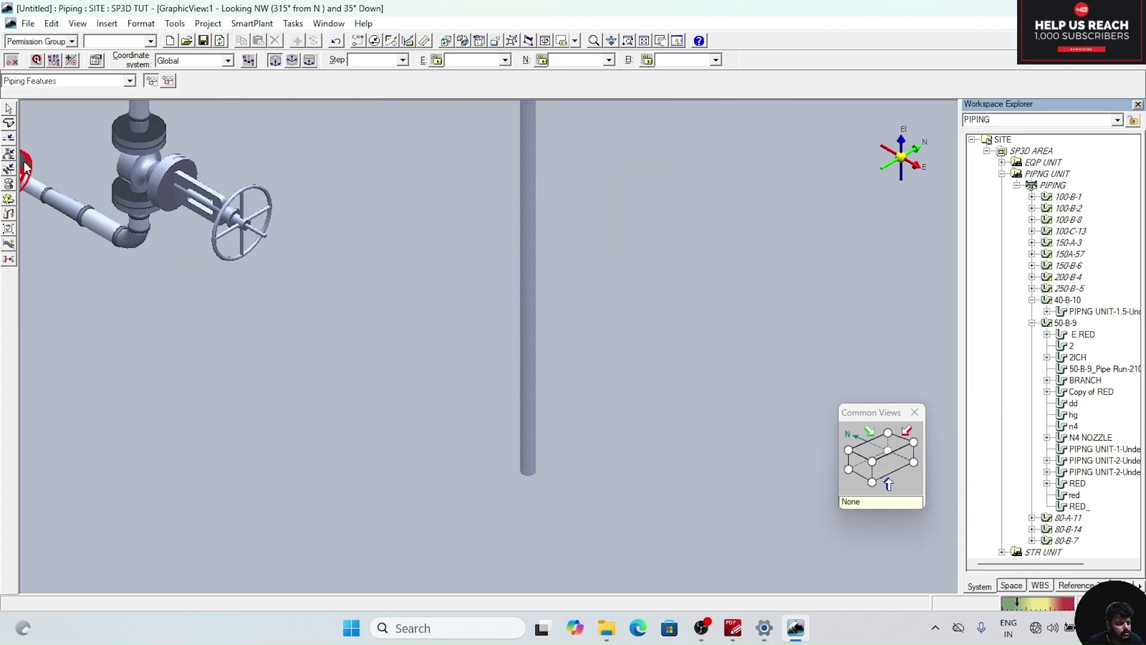
pyautogui.click(9, 150)
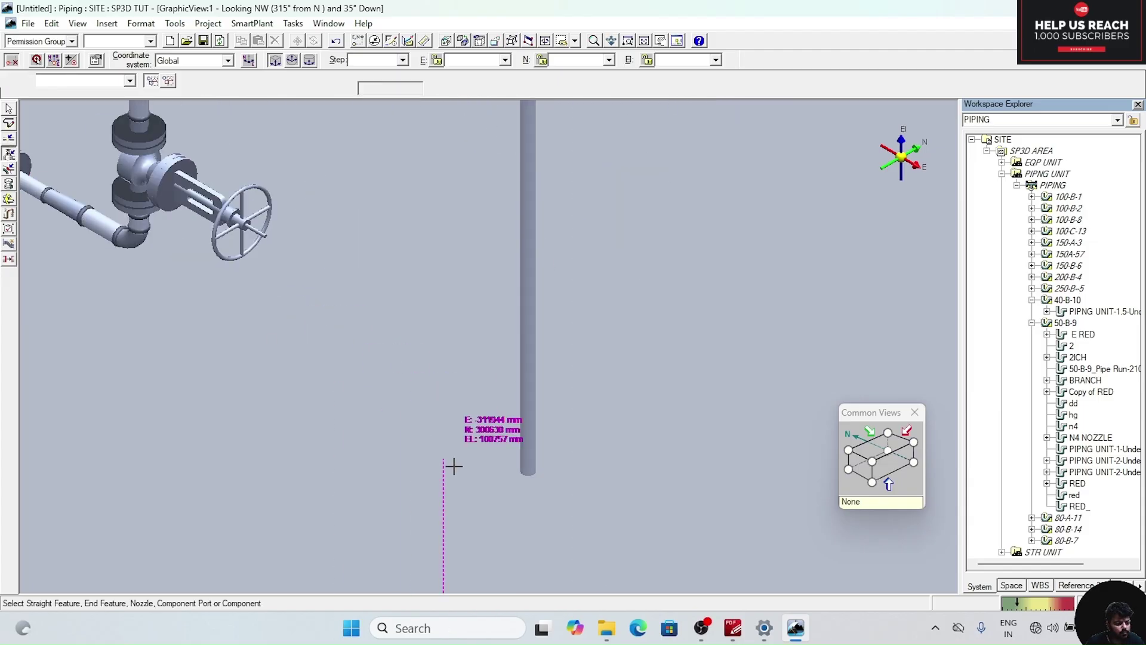
pyautogui.click(528, 473)
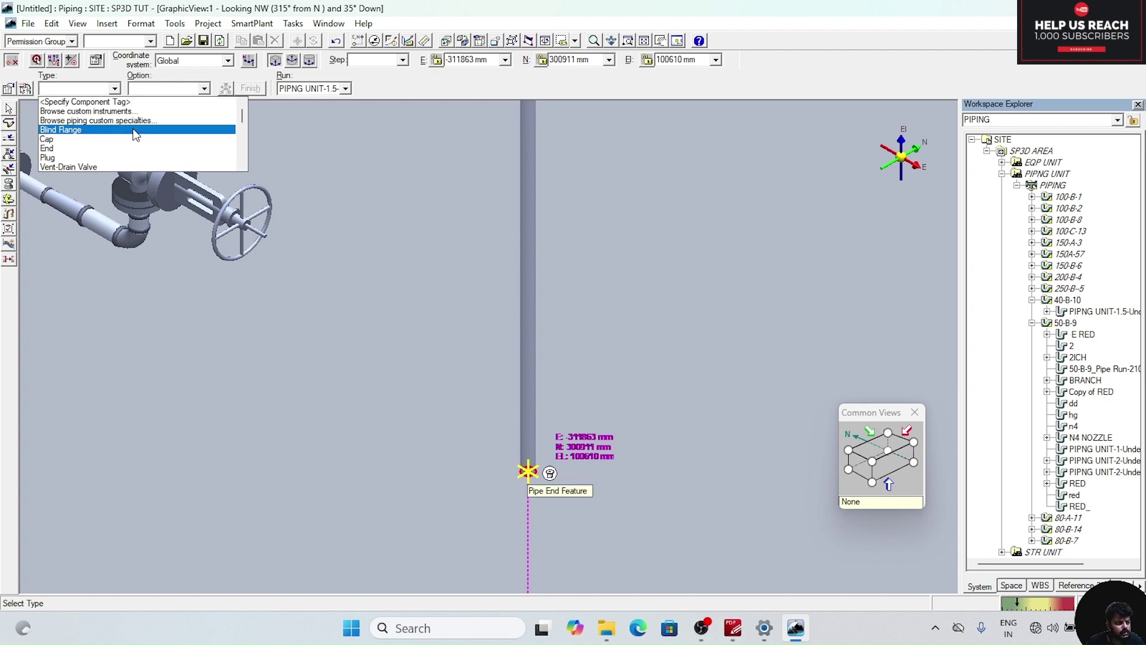
pyautogui.scroll(-5, 96, 147)
pyautogui.scroll(-4, 93, 152)
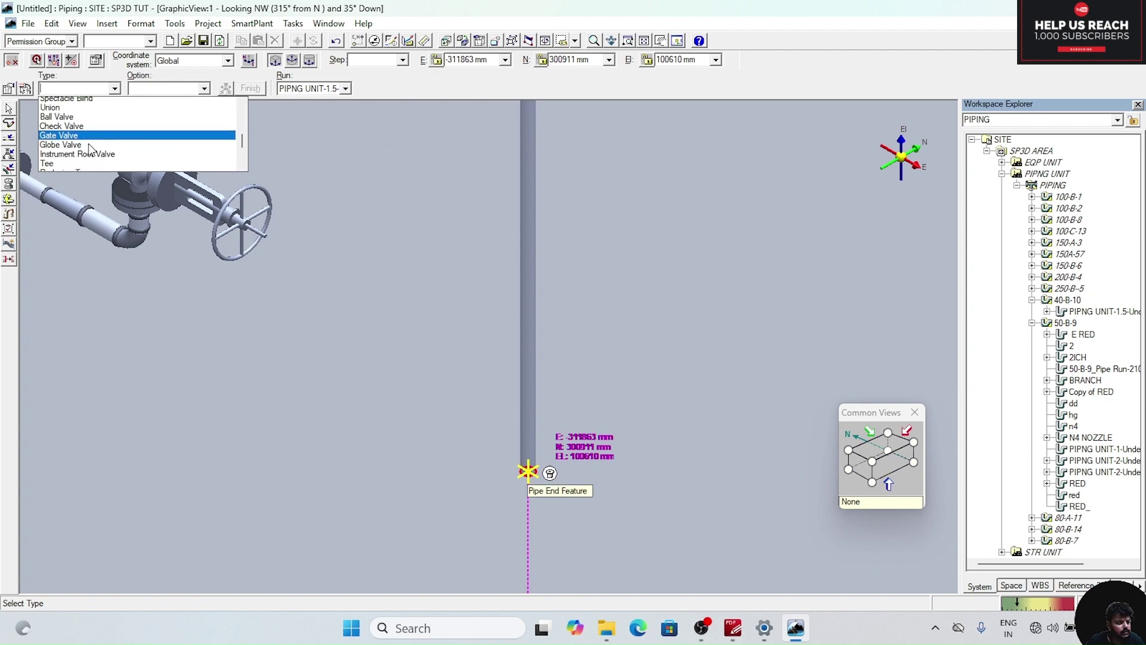
pyautogui.scroll(-2, 89, 134)
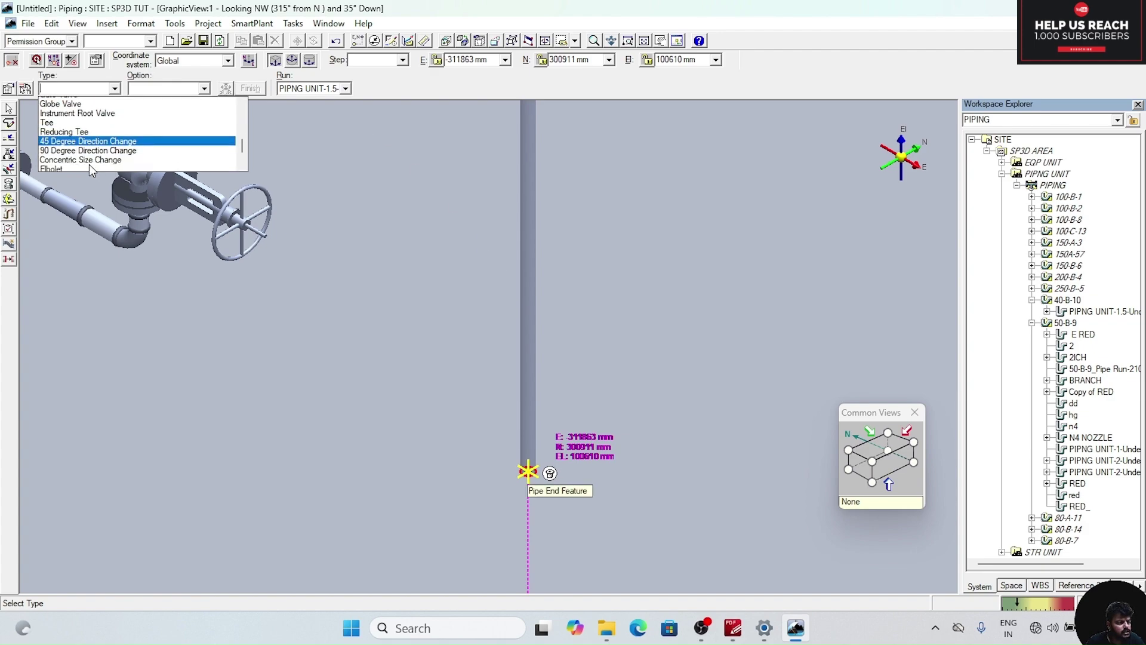
pyautogui.click(87, 121)
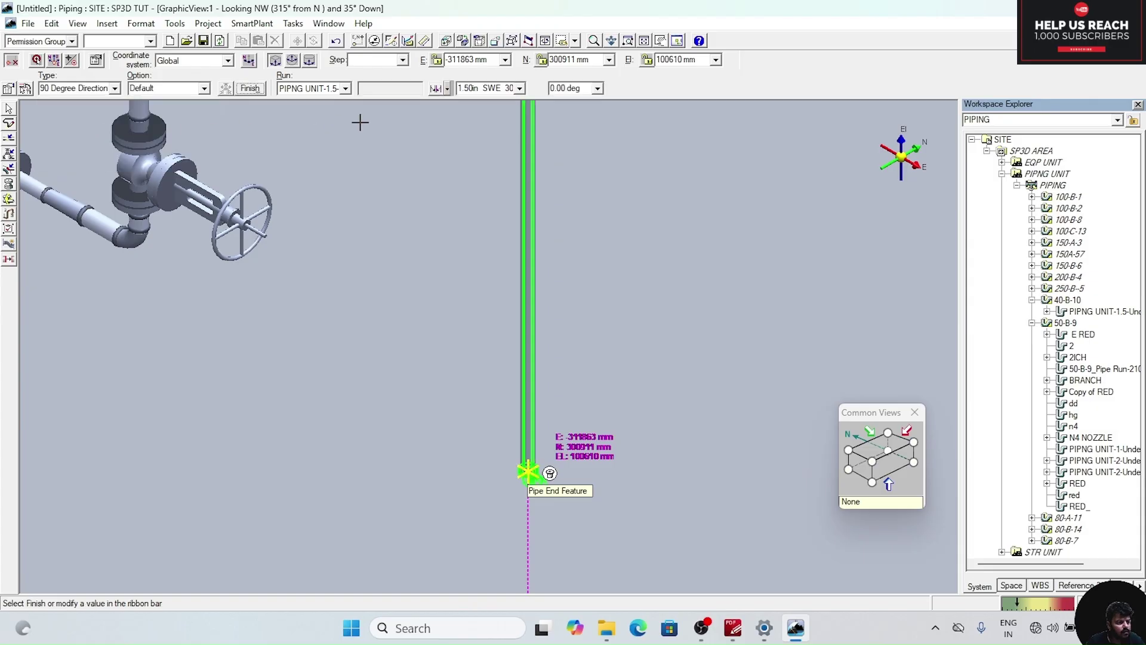
pyautogui.click(519, 88)
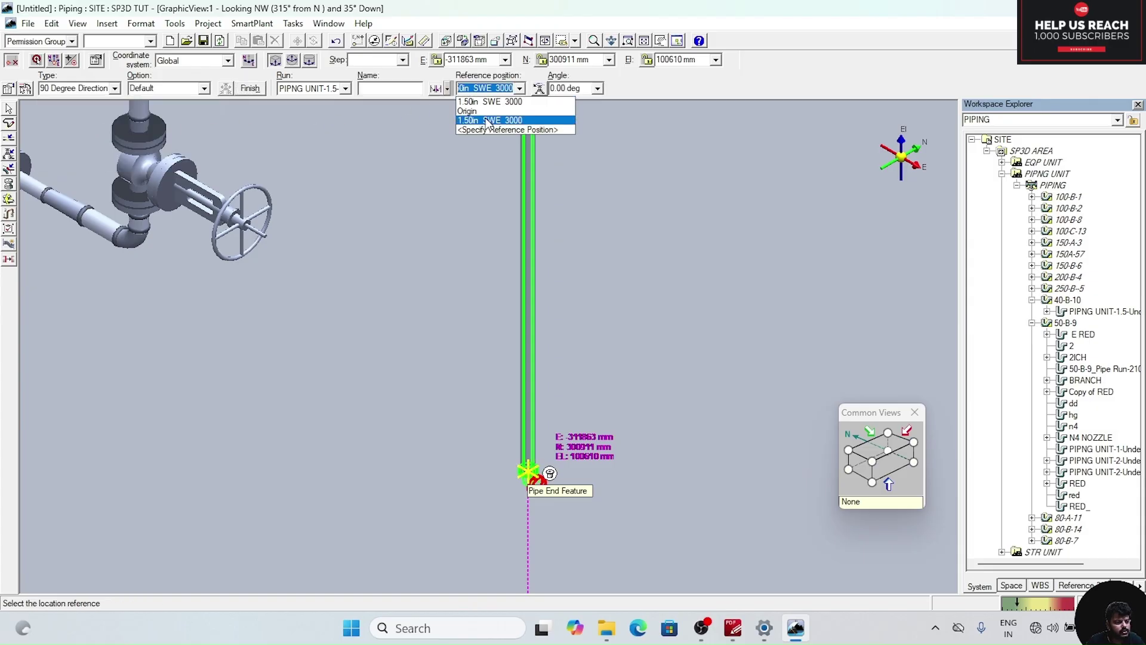
pyautogui.click(481, 114)
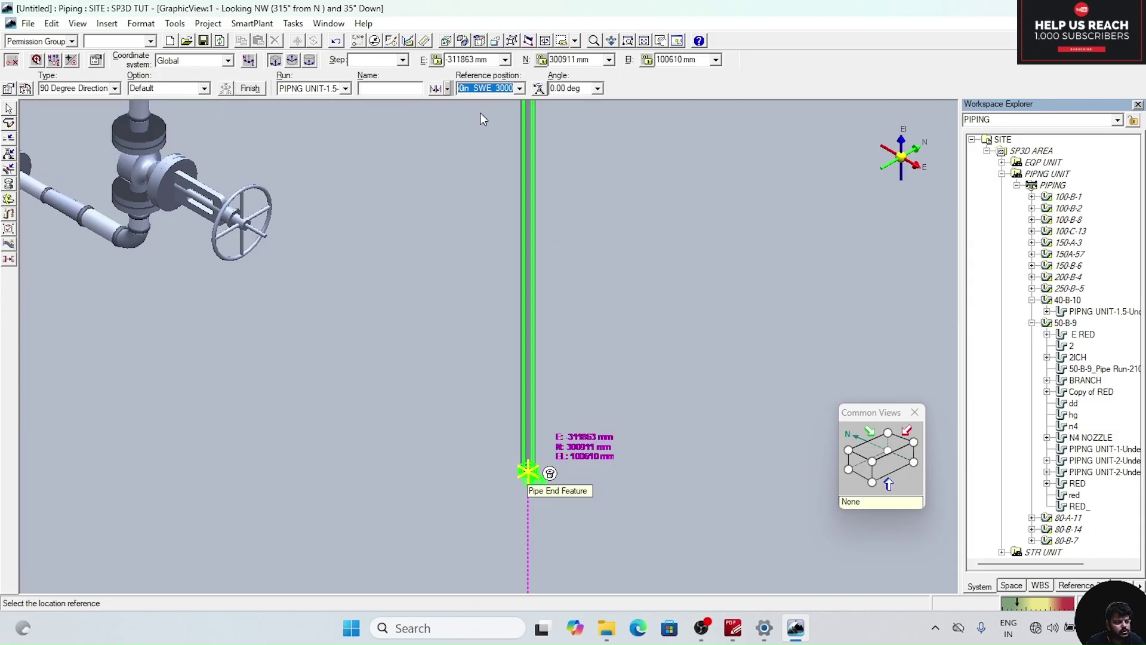
pyautogui.click(251, 90)
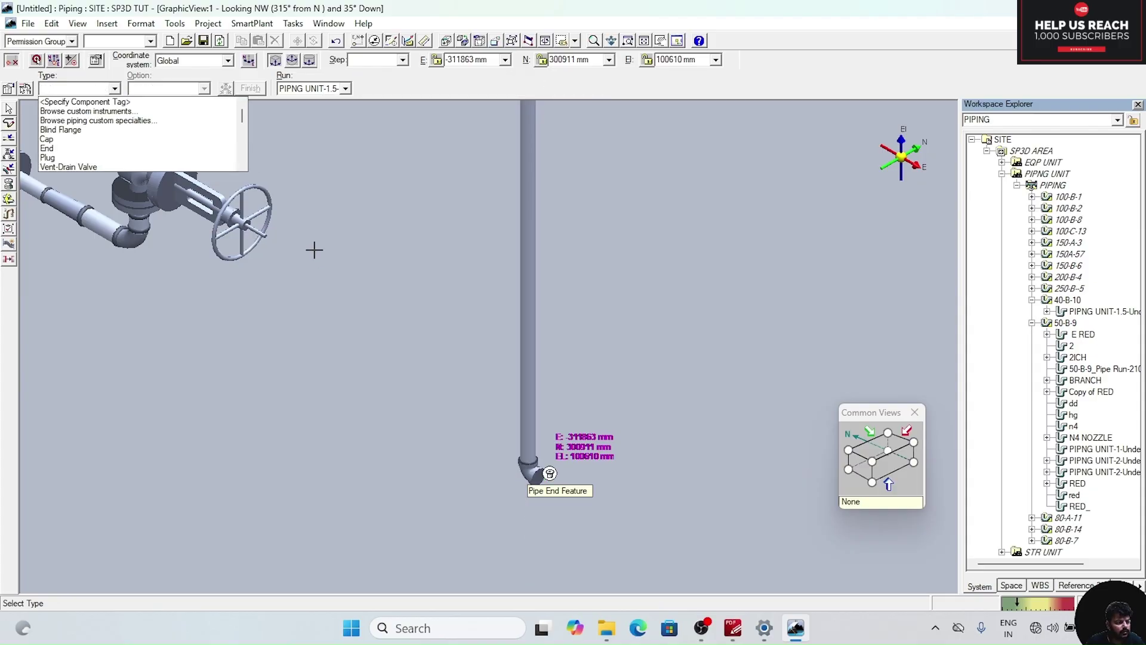
# - Route a 100 mm long pipe eastward from the open end of the lower elbow
pyautogui.click(10, 123)
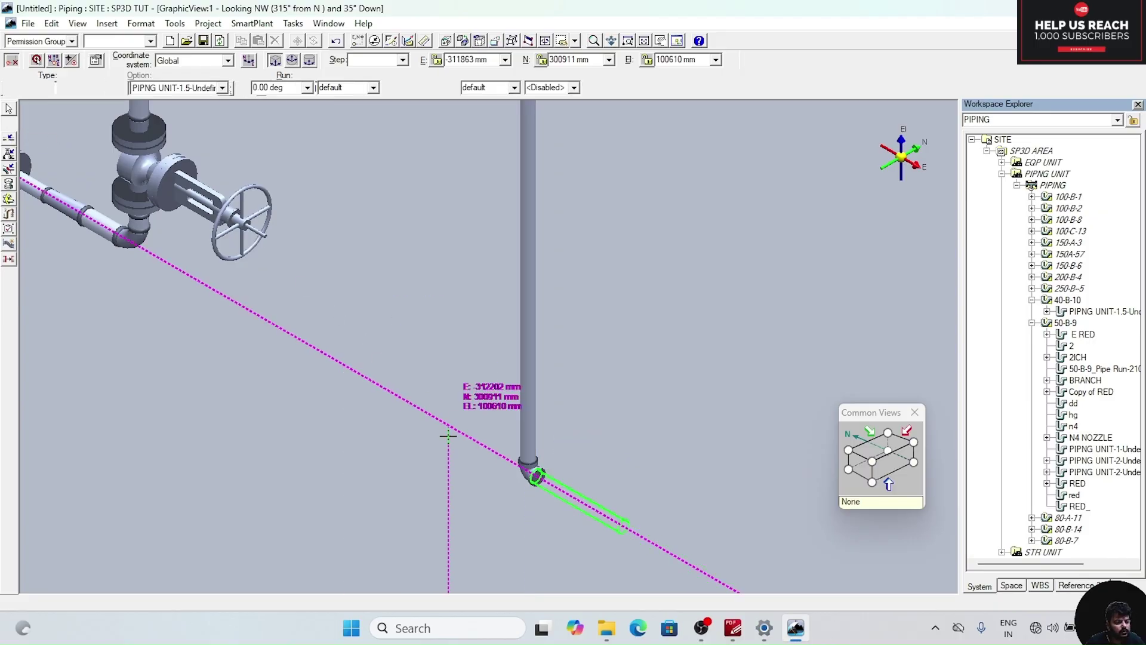
pyautogui.click(563, 486)
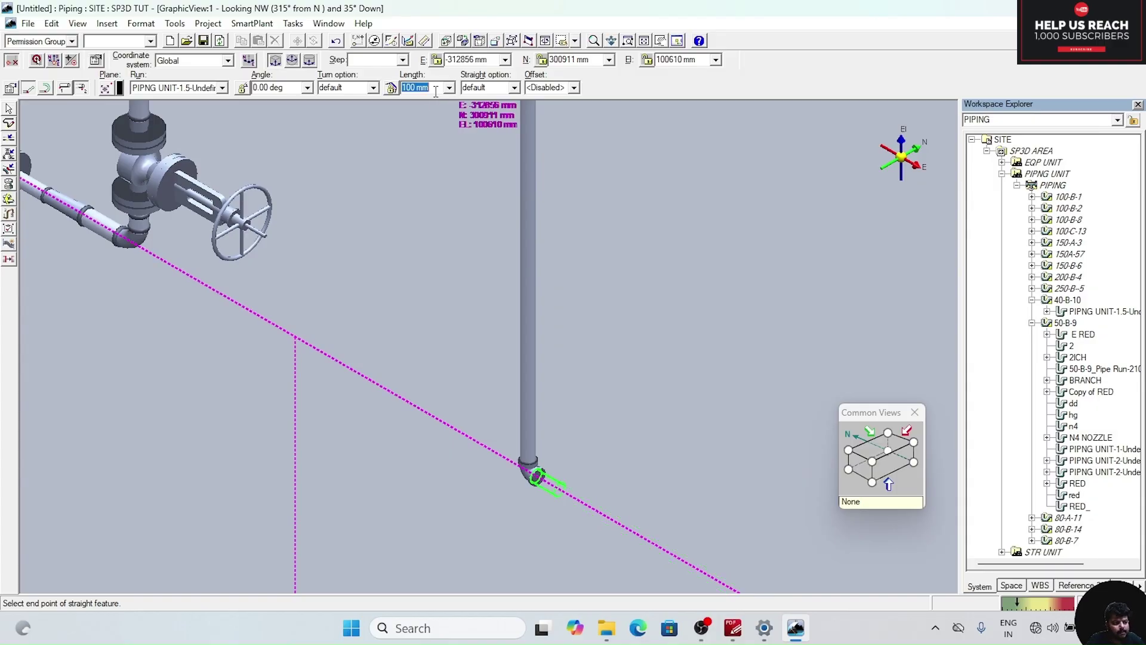
pyautogui.click(399, 265)
pyautogui.press('Escape')
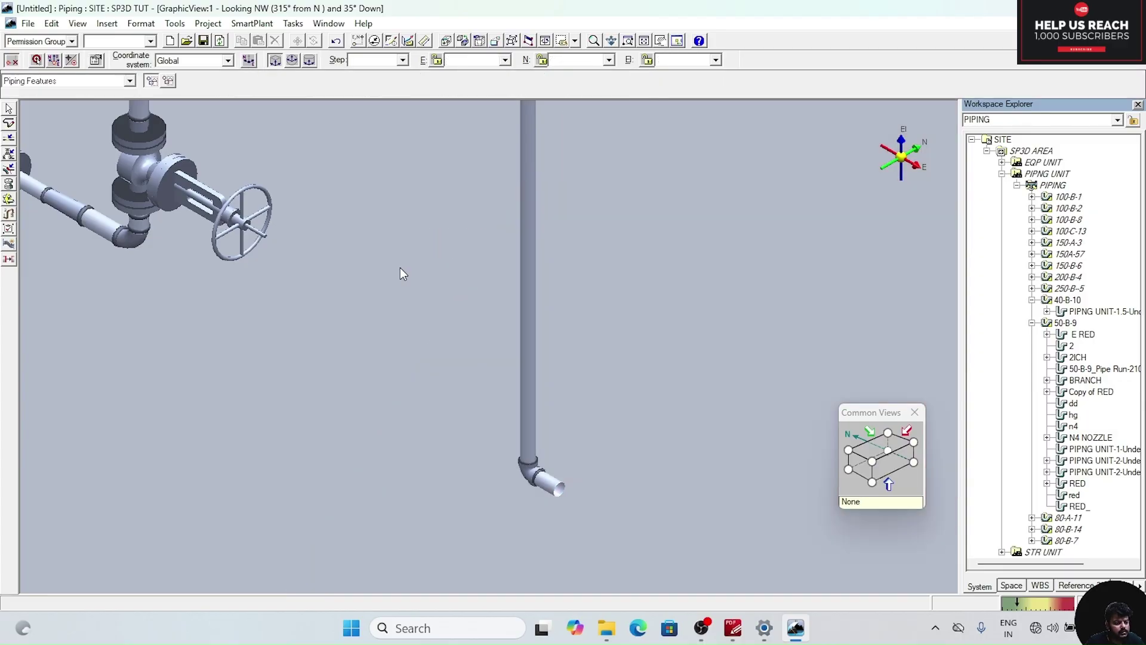
# - Start a Concentric Size Change at the open end of the lower pipe, on a new pipe run named RED
pyautogui.click(9, 154)
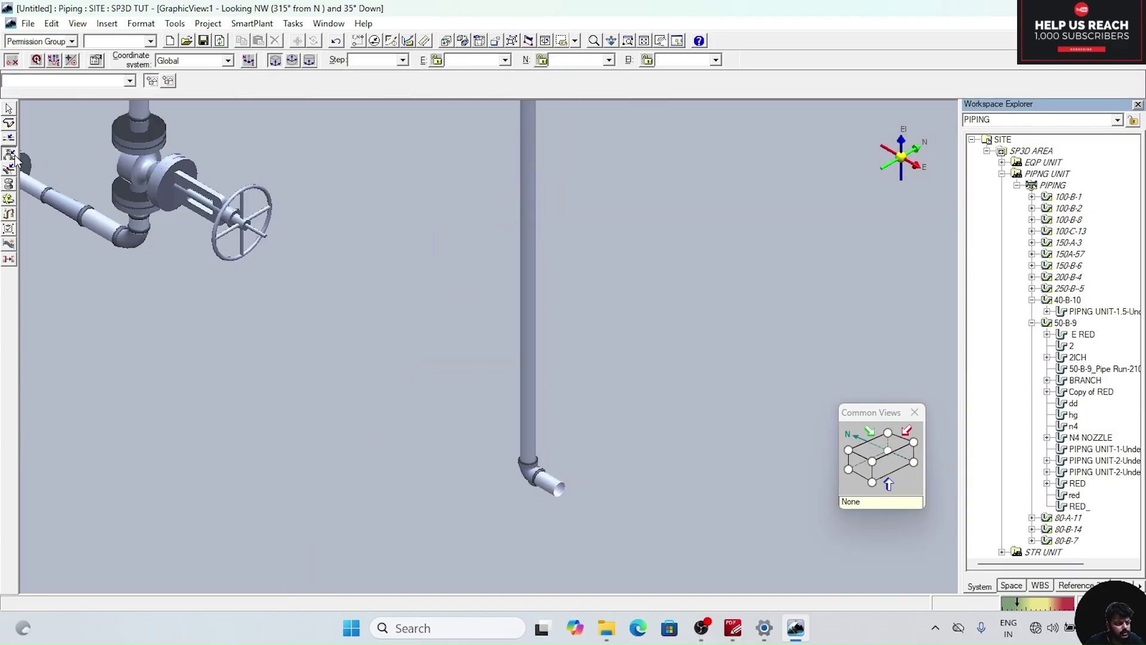
pyautogui.click(559, 489)
pyautogui.scroll(-3, 146, 141)
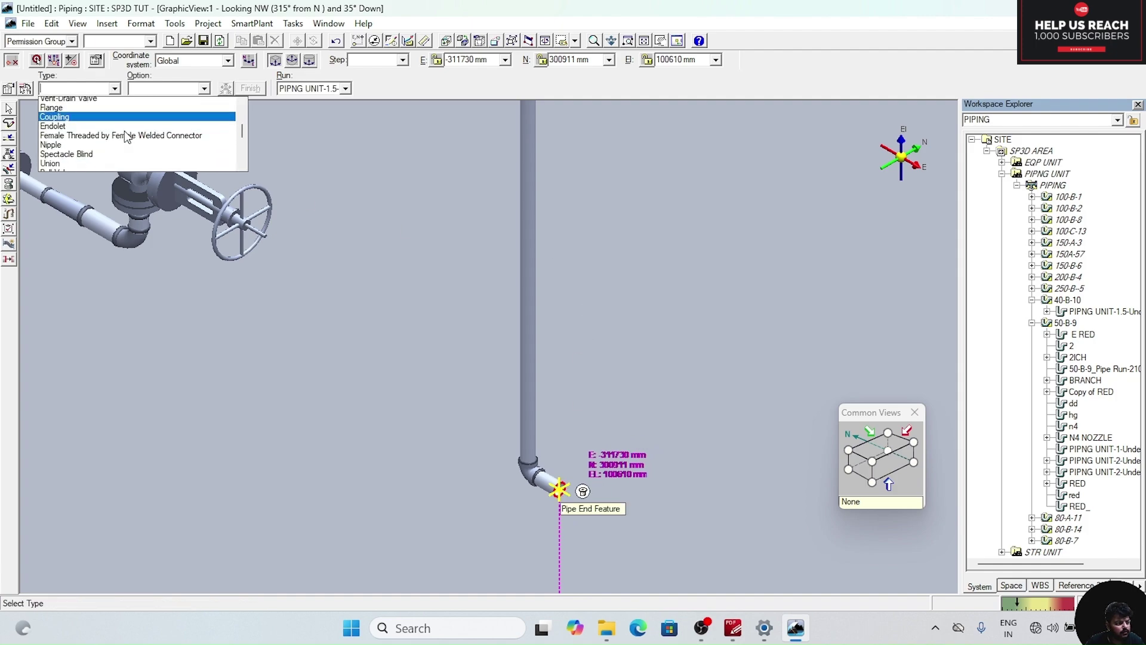
pyautogui.scroll(-8, 126, 137)
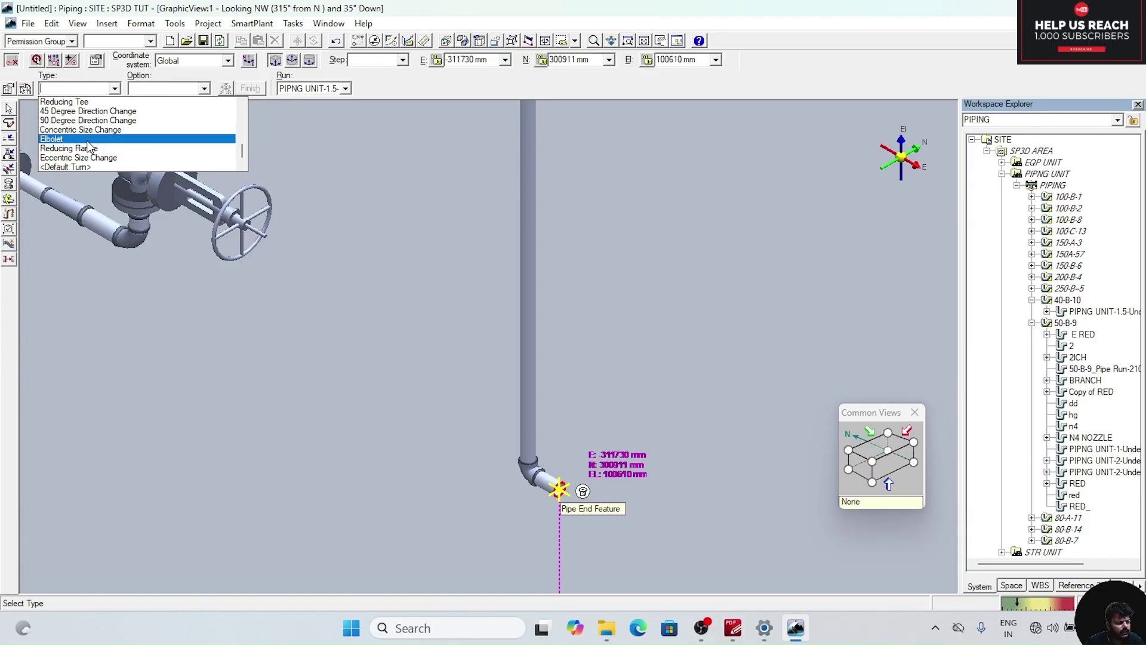
pyautogui.click(82, 129)
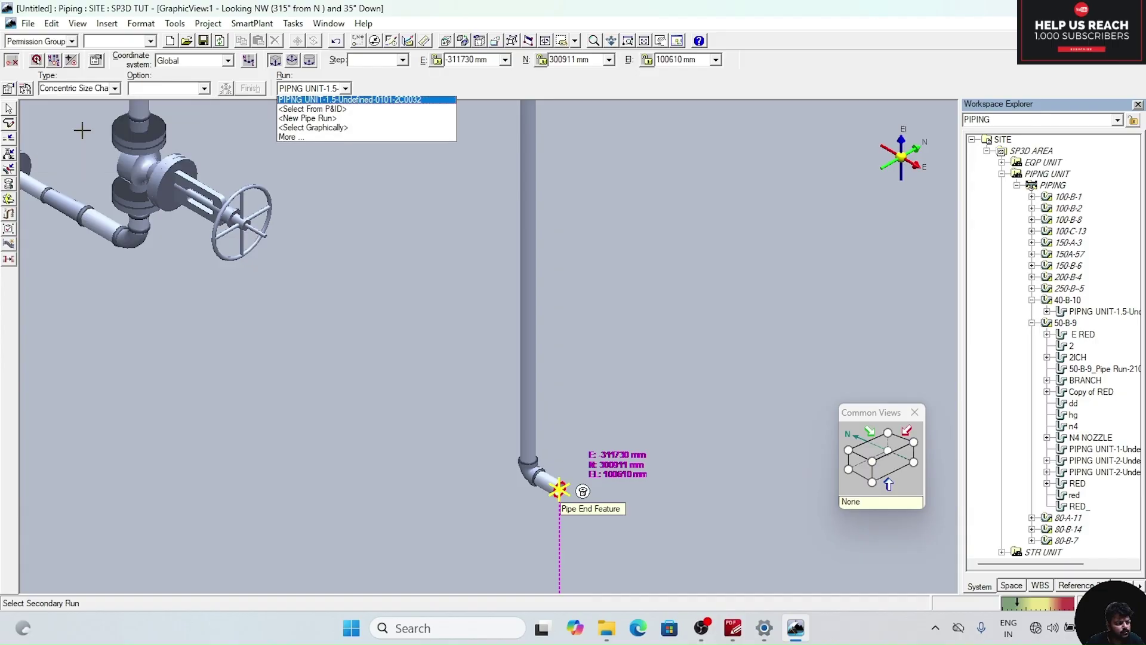
pyautogui.click(336, 120)
pyautogui.click(404, 269)
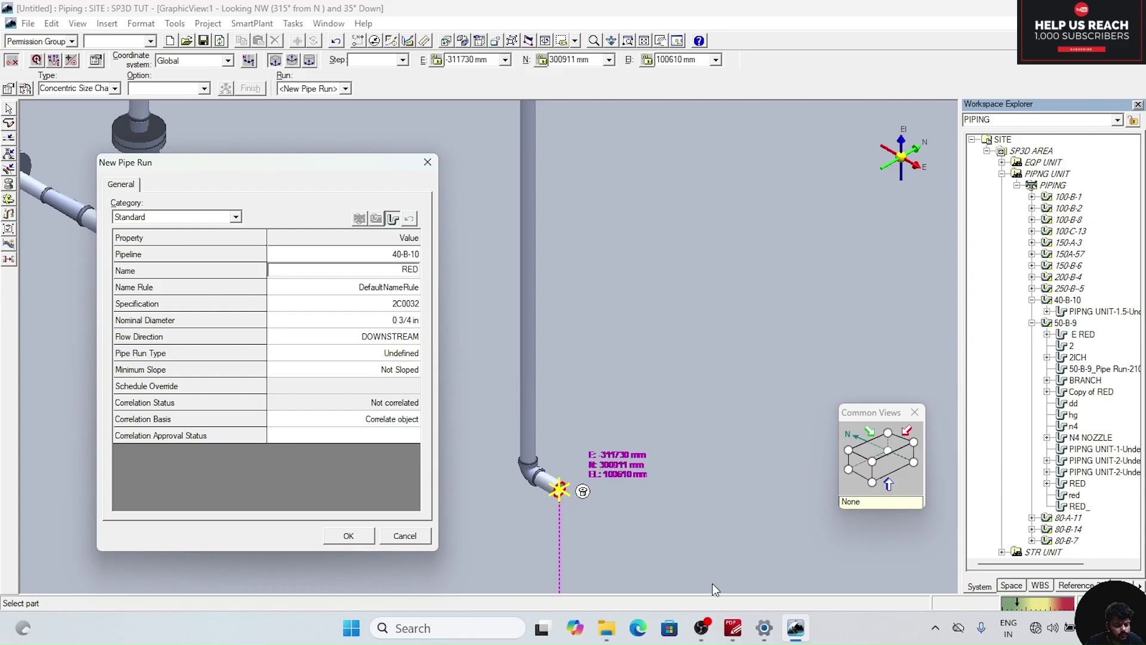
# - Set the RED run's nominal diameter to 1 in, following the 40X25 reducer in the 40-B-10 drawing, and place the concentric reducer
pyautogui.click(733, 628)
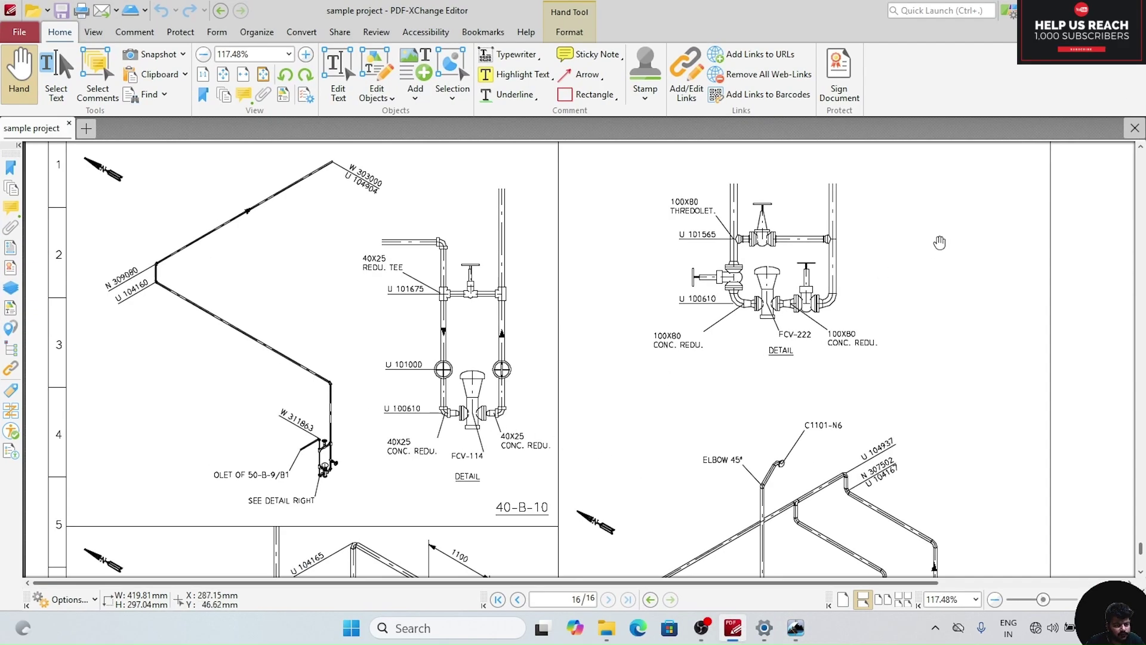
pyautogui.hotkey('alt', 'Tab')
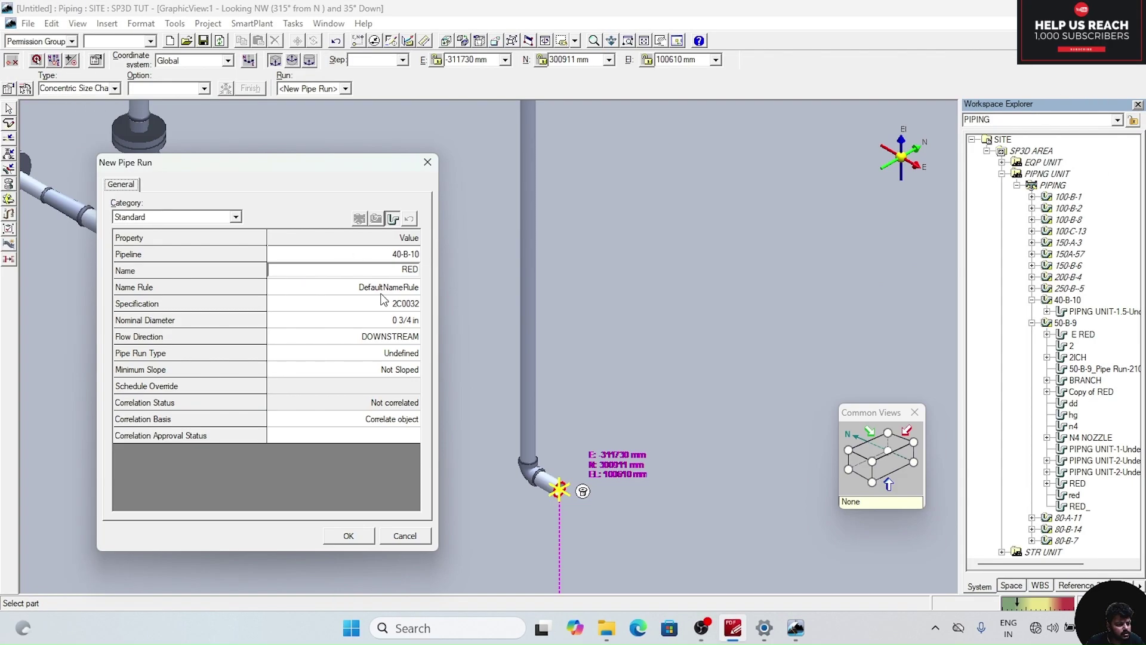
pyautogui.click(358, 320)
pyautogui.click(412, 320)
pyautogui.click(333, 352)
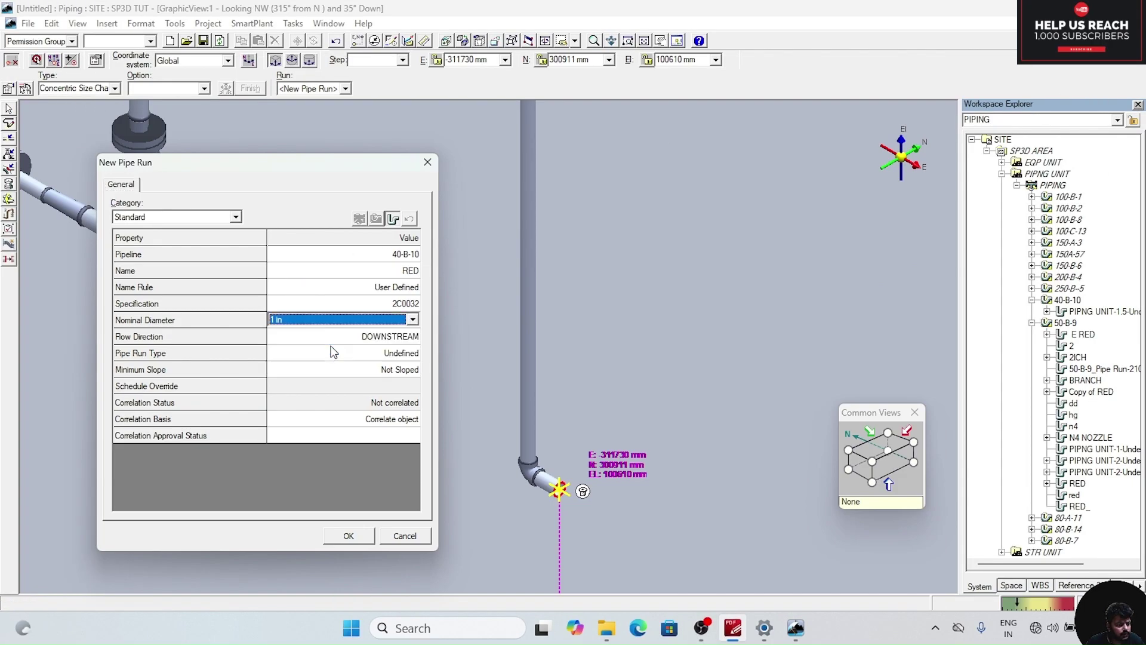
pyautogui.click(236, 217)
pyautogui.click(185, 241)
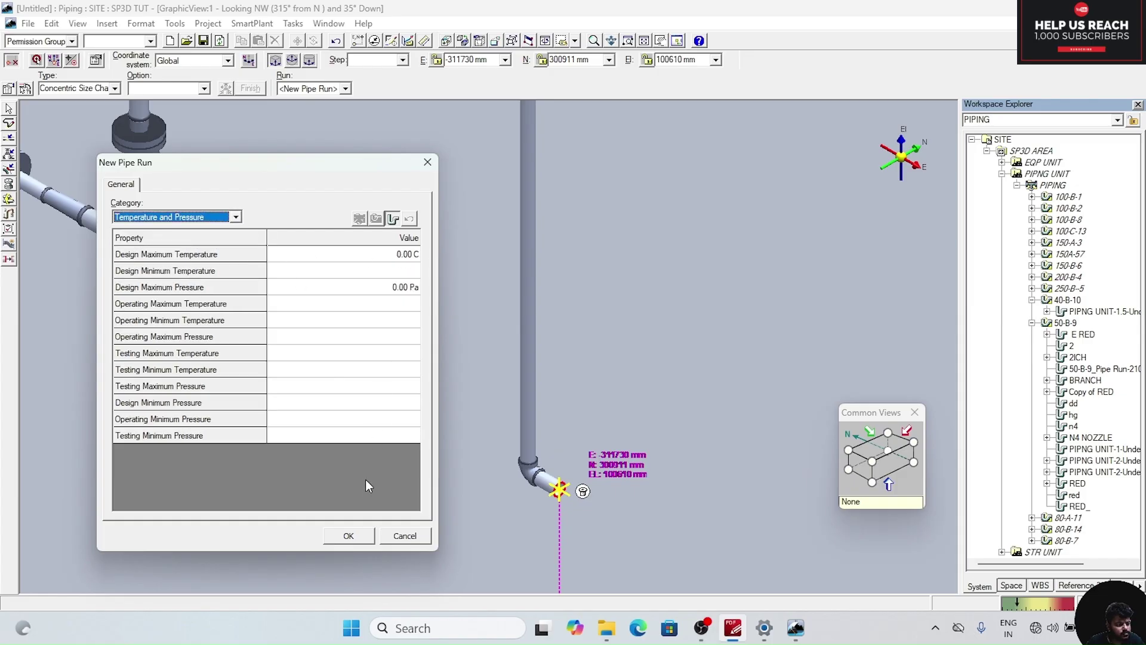
pyautogui.click(350, 533)
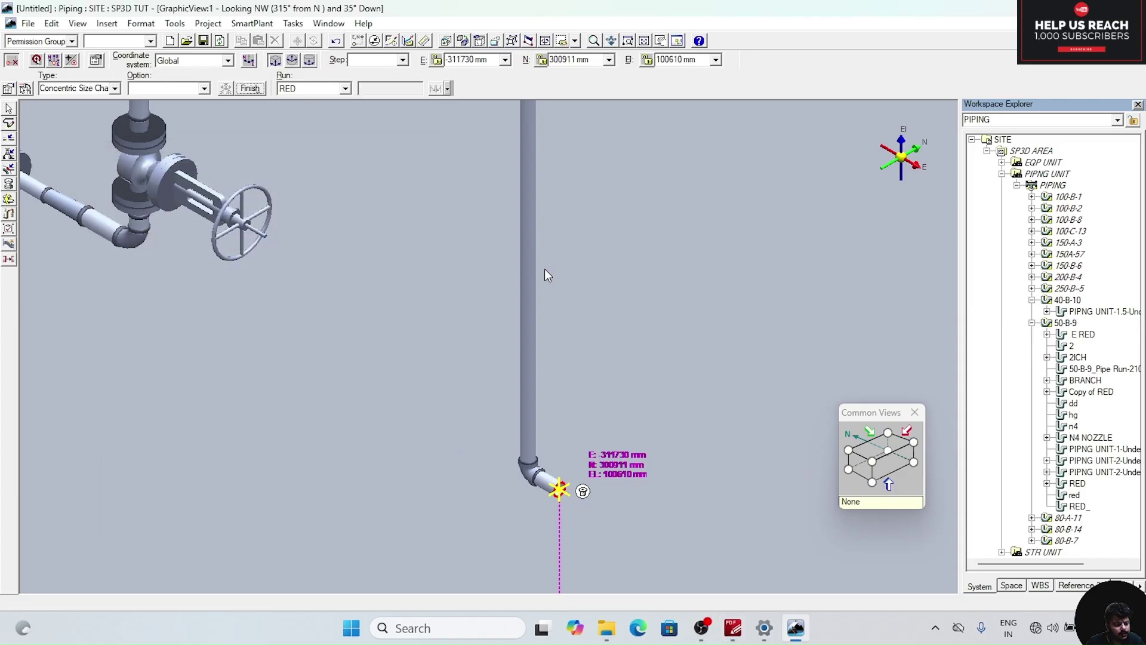
pyautogui.click(250, 88)
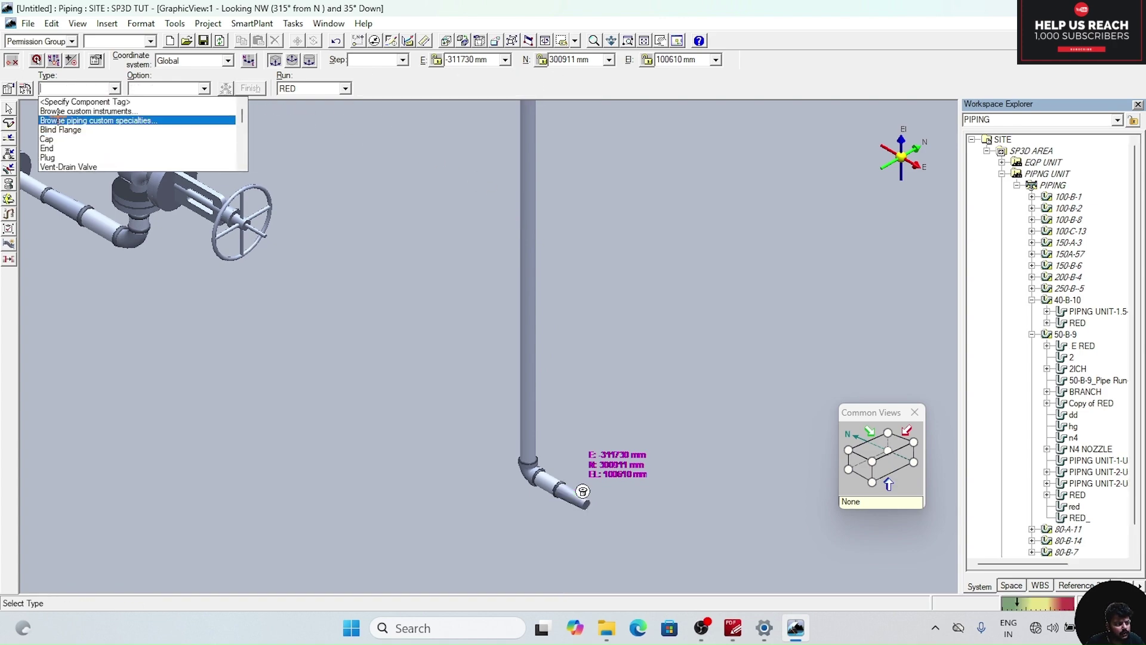
# - Route a 100 mm long straight pipe eastward from the small end of the reducer on the RED run
pyautogui.click(9, 123)
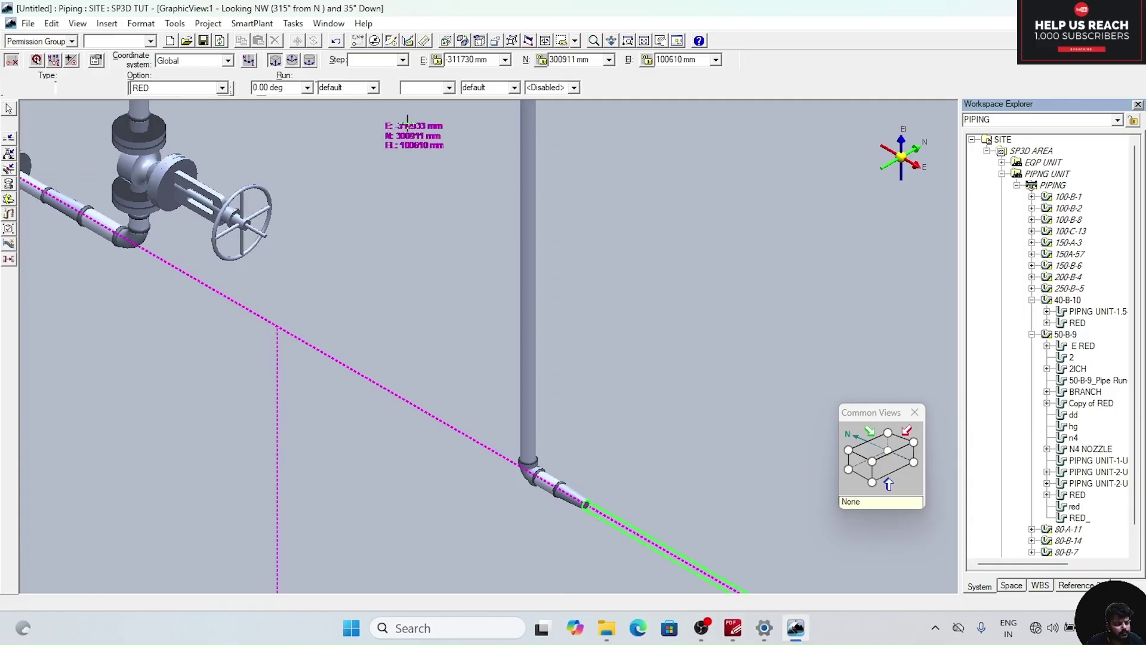
pyautogui.click(430, 88)
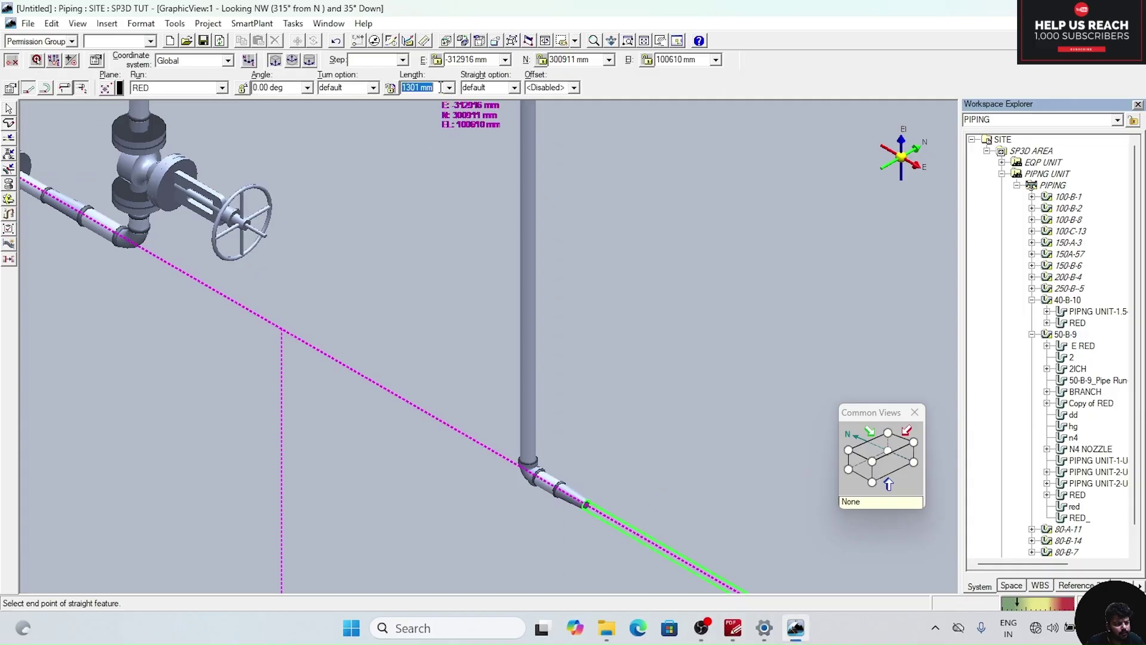
pyautogui.write('1')
pyautogui.click(438, 234)
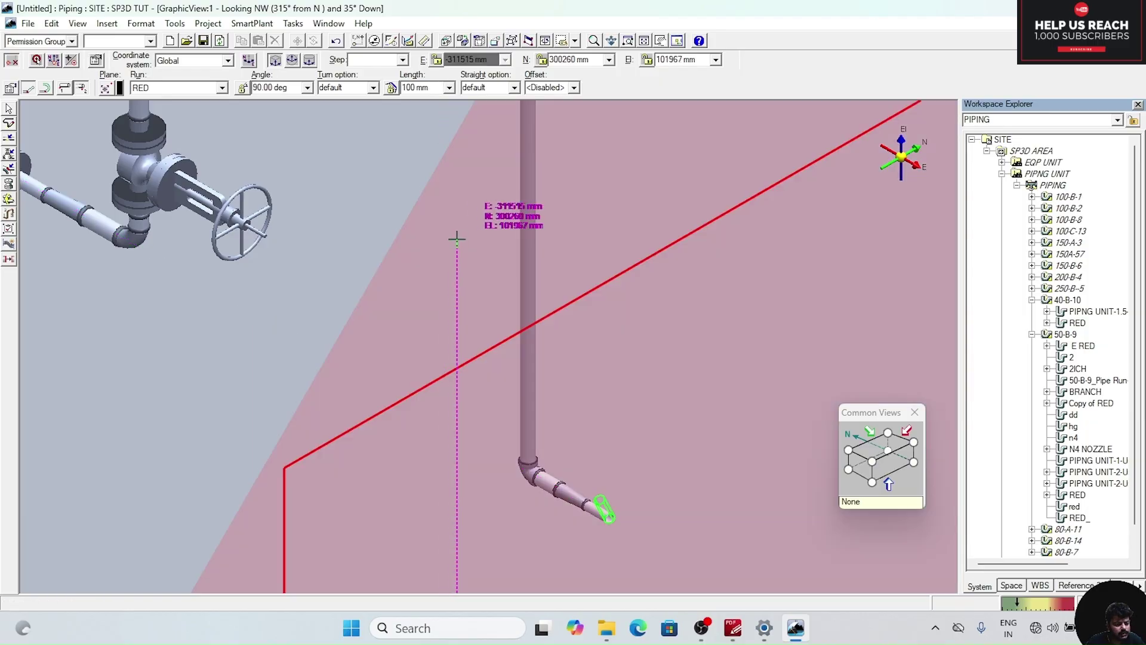
# - Place a Flange at the open end of the 100 mm pipe after the reducer
pyautogui.click(8, 154)
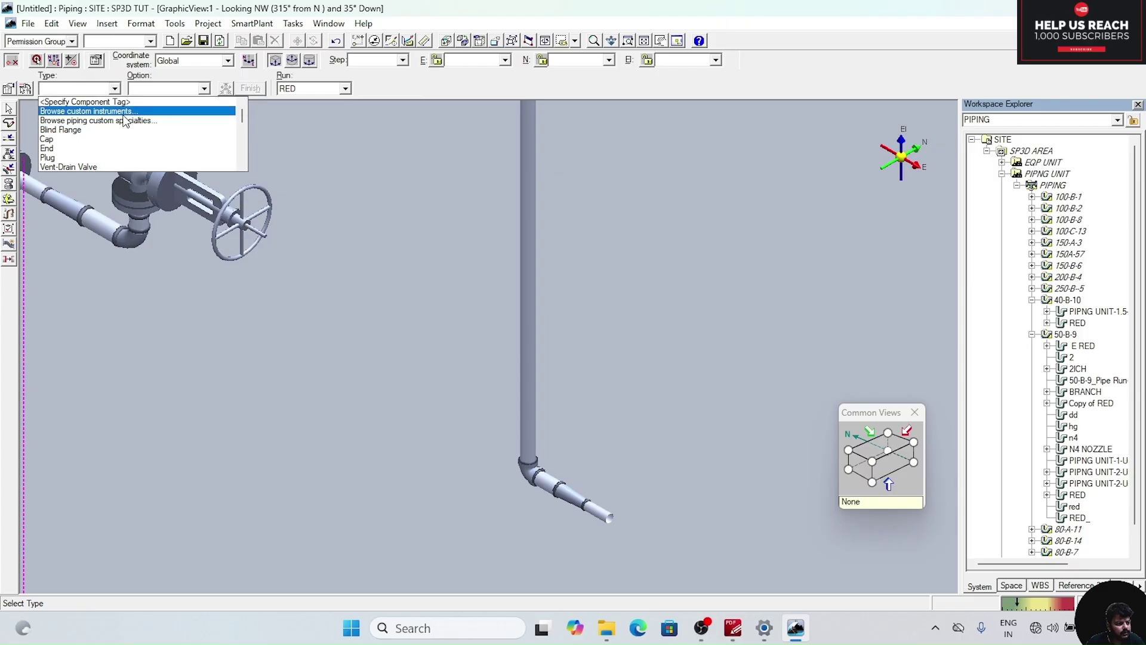
pyautogui.scroll(-1, 89, 152)
pyautogui.click(80, 148)
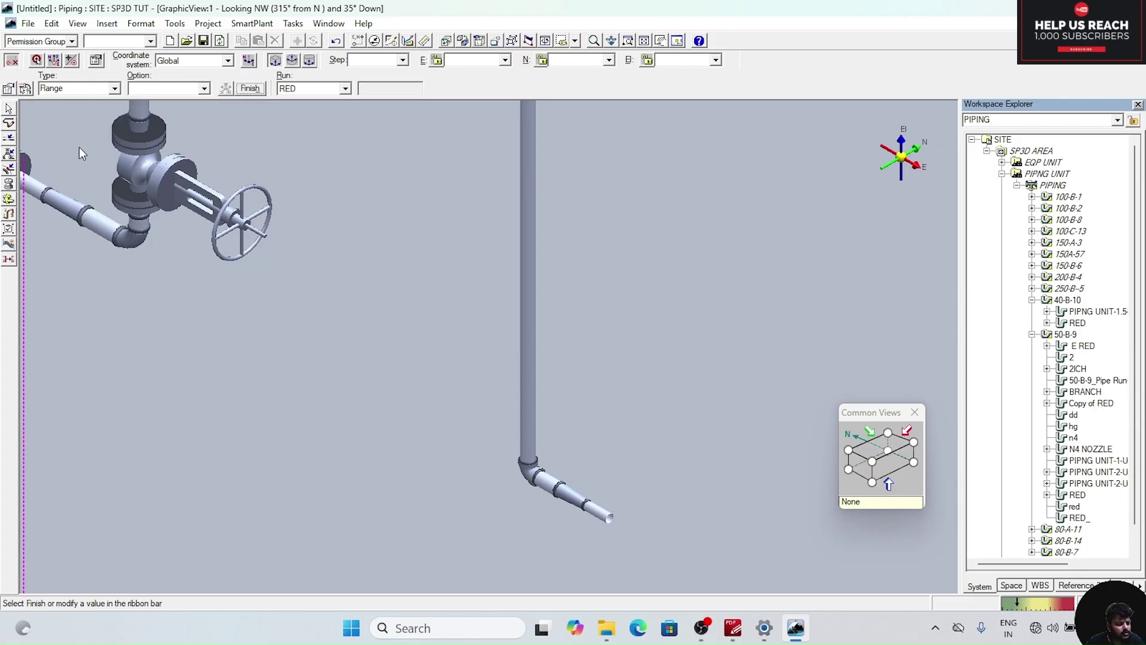
pyautogui.click(250, 88)
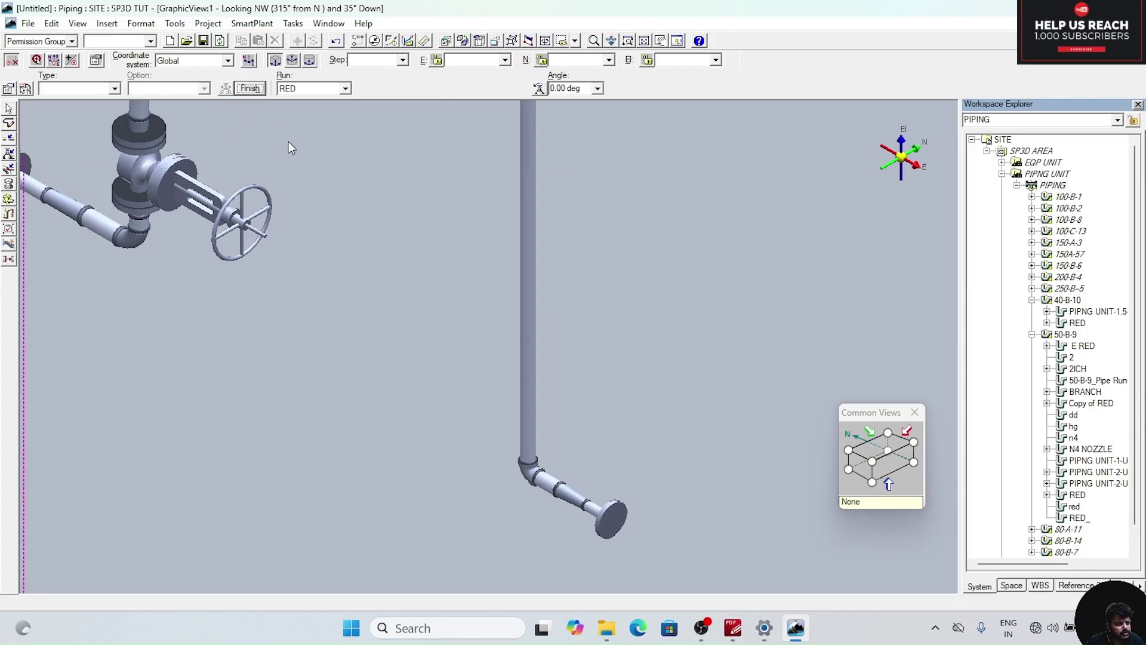
# - Start inserting a component at the flange face and open the catalog of custom instruments for it
pyautogui.click(8, 156)
pyautogui.click(77, 89)
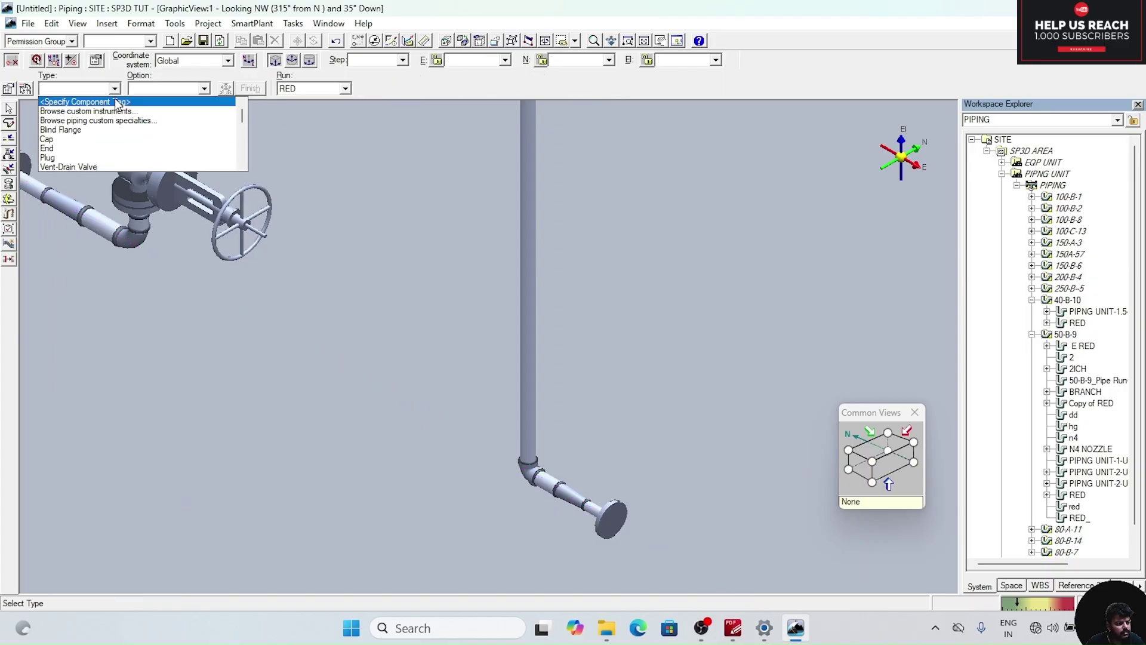
pyautogui.scroll(-5, 85, 148)
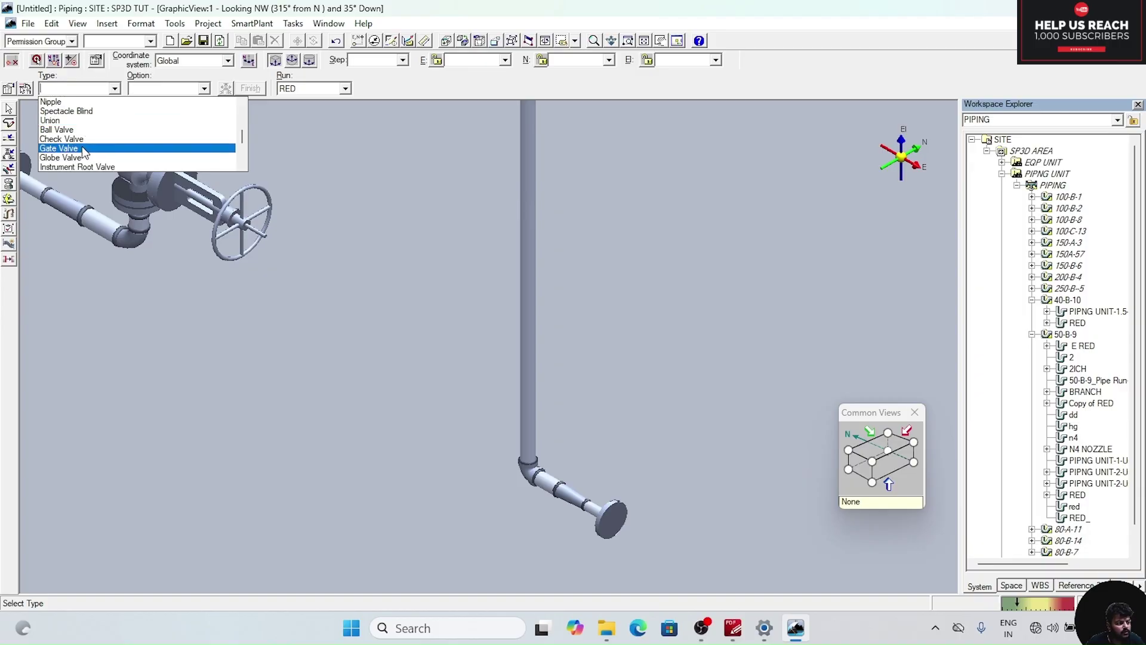
pyautogui.scroll(5, 83, 149)
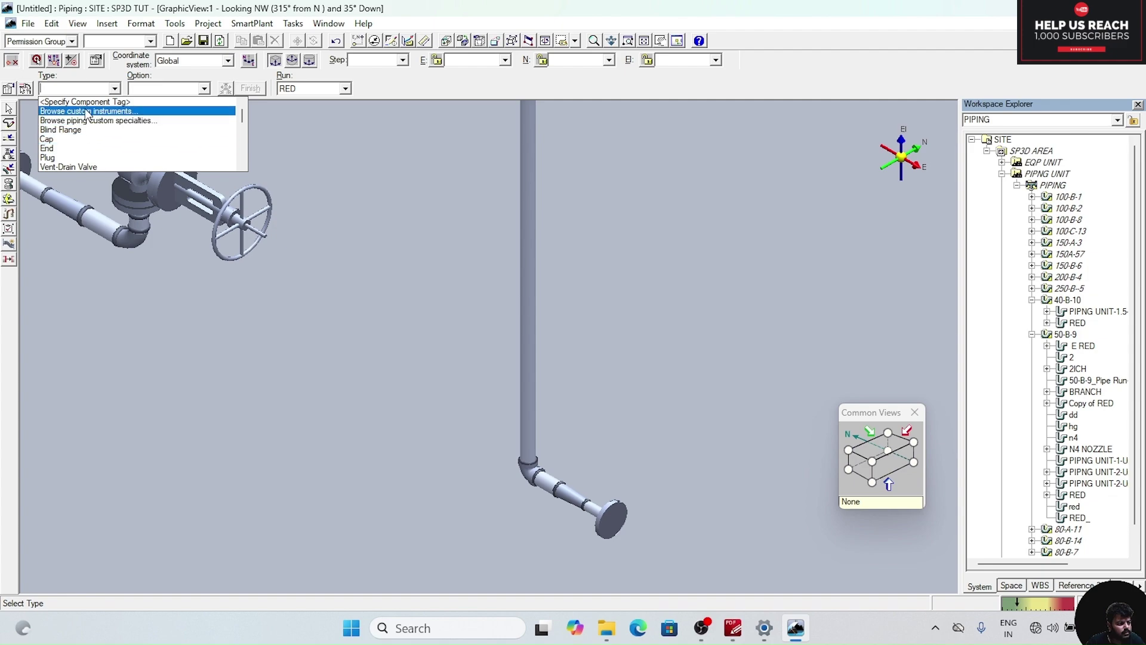
pyautogui.click(87, 113)
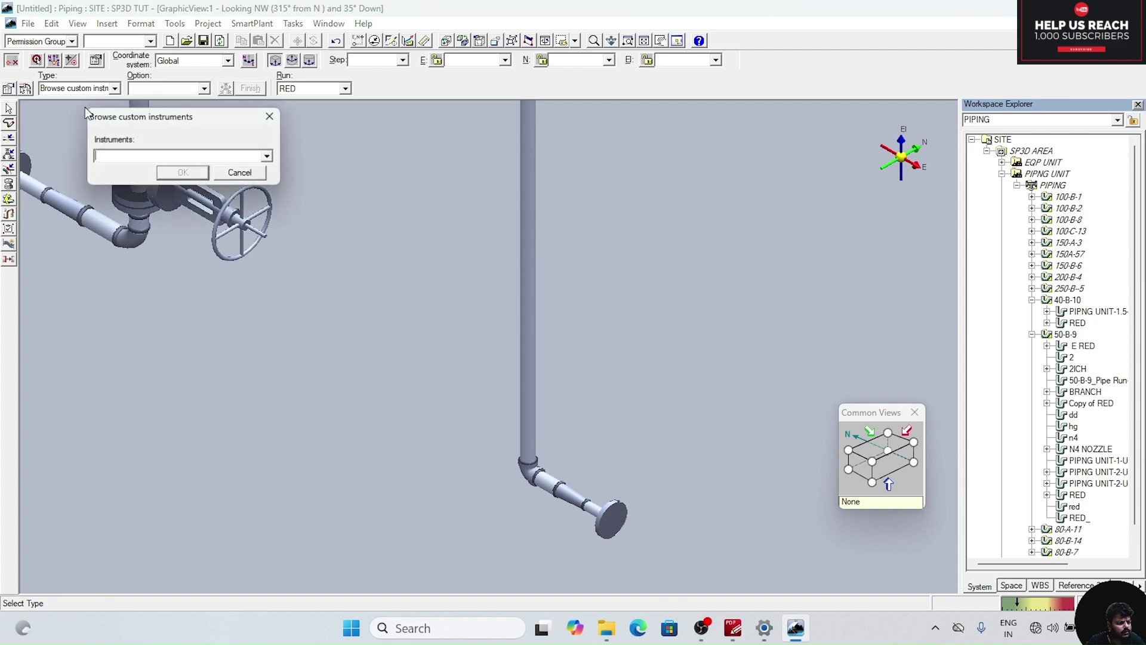
pyautogui.click(270, 156)
pyautogui.click(110, 168)
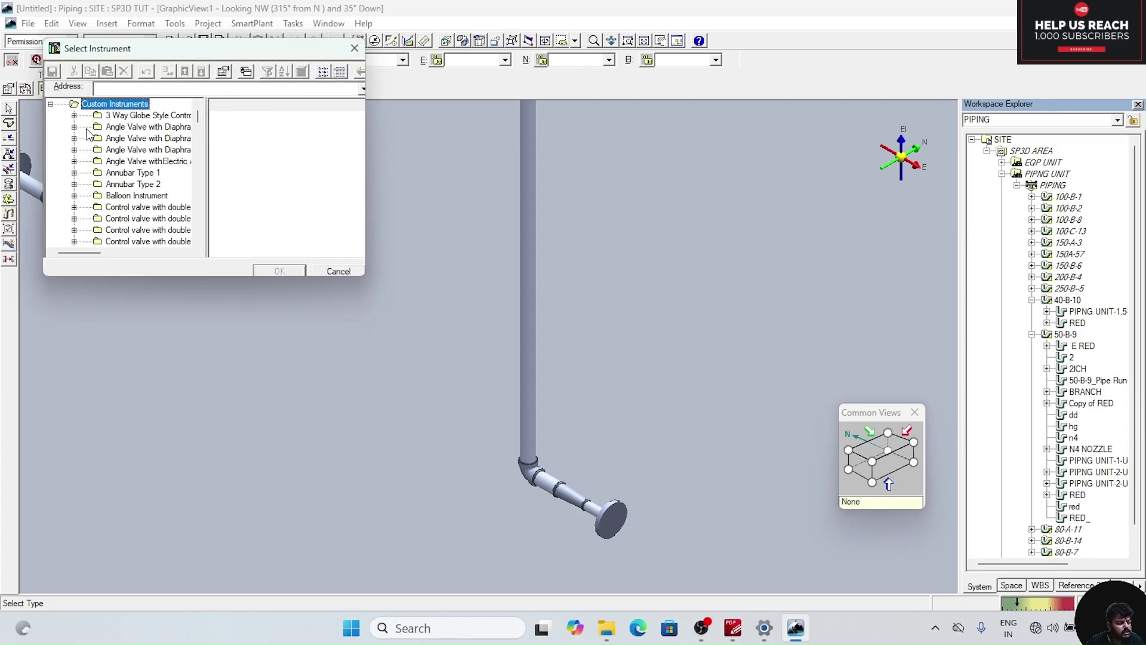
# - Select part ISSDS4 from Diaphragm Actuator Globe Style Valve and place it against the flange with Assembly End 1 as reference position
pyautogui.scroll(-4, 127, 164)
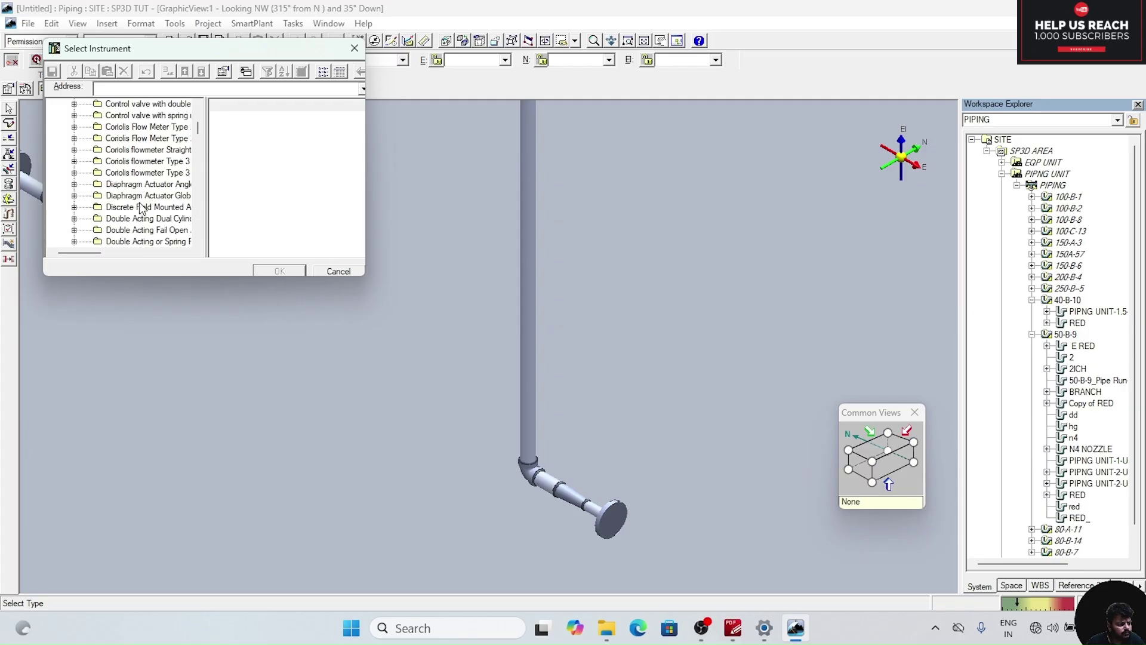
pyautogui.click(136, 196)
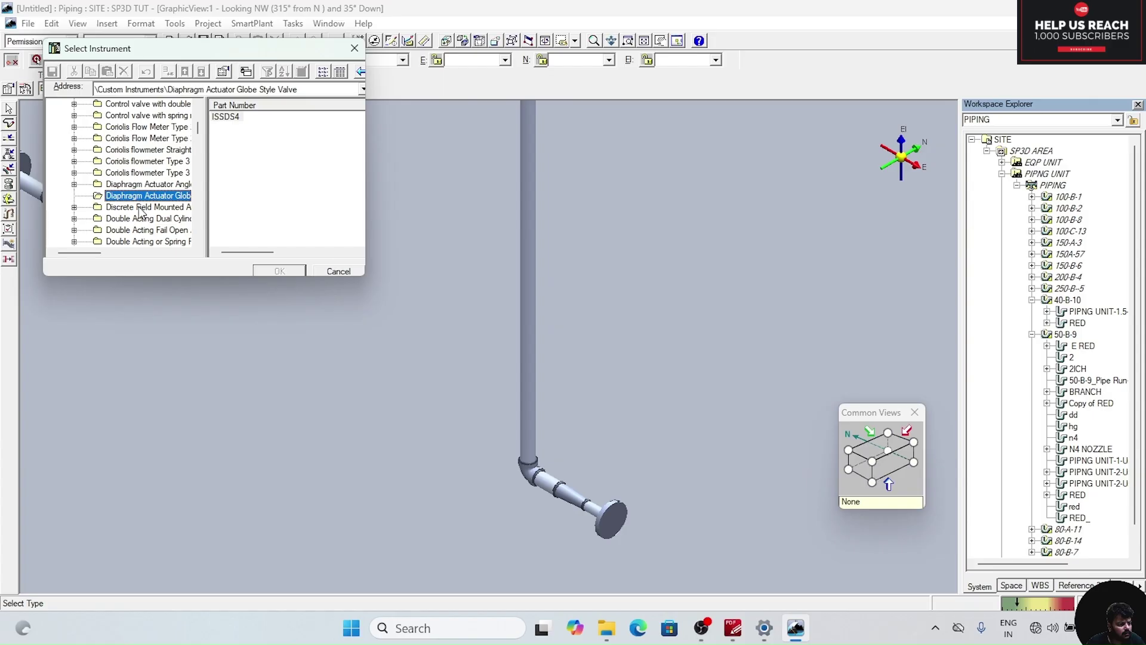
pyautogui.scroll(-3, 140, 213)
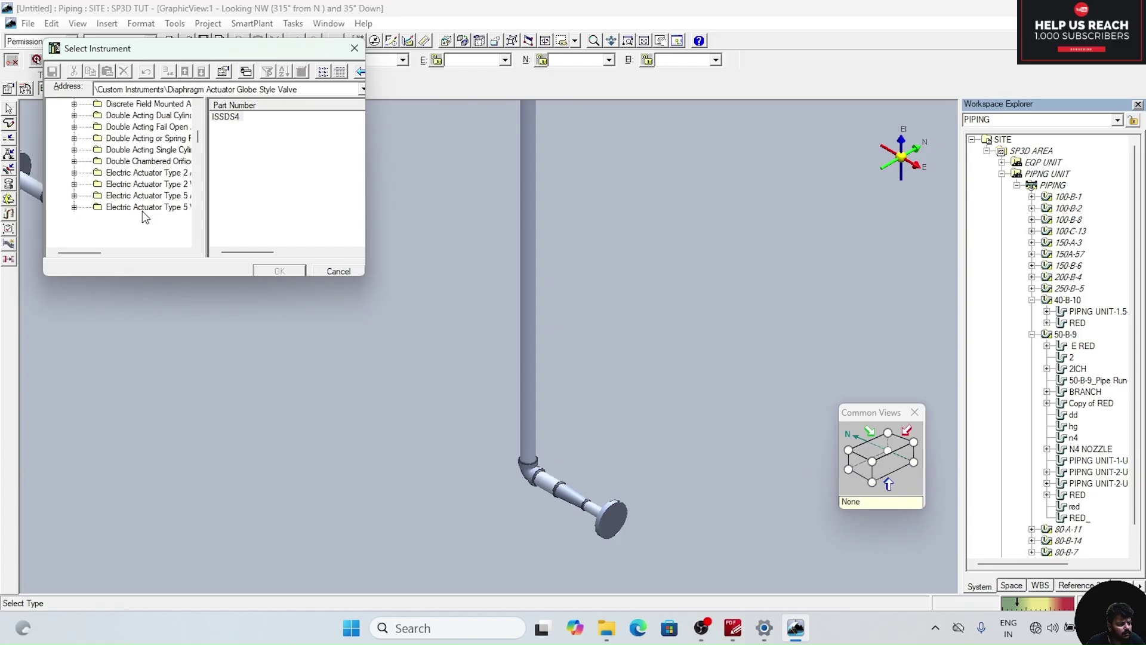
pyautogui.scroll(2, 143, 210)
pyautogui.click(230, 117)
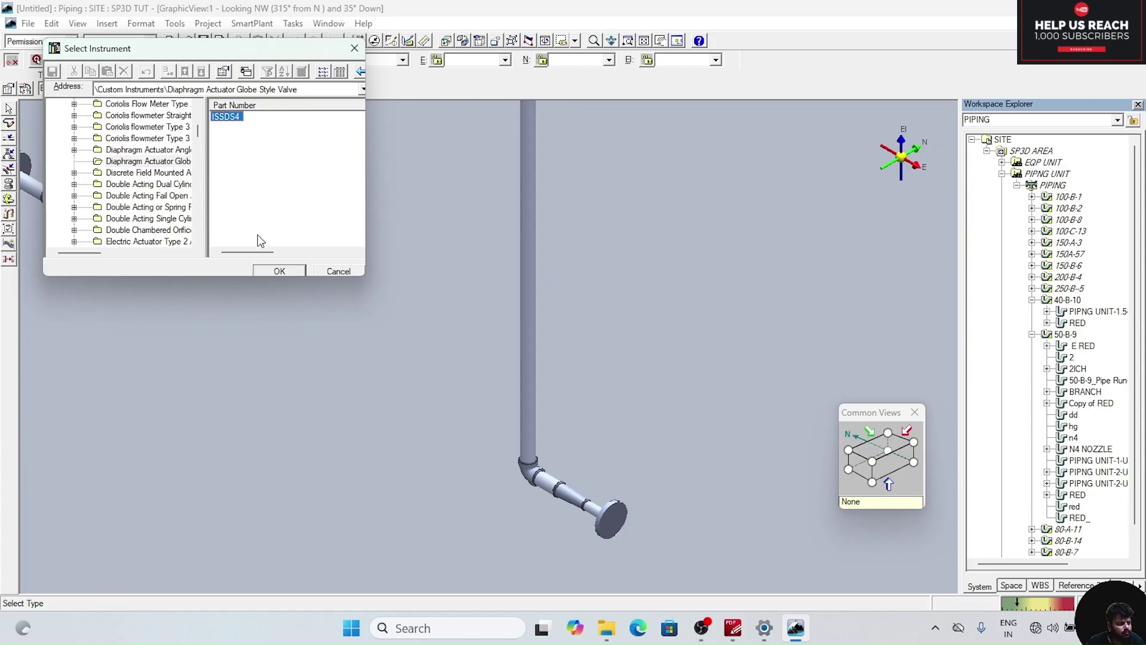
pyautogui.click(272, 272)
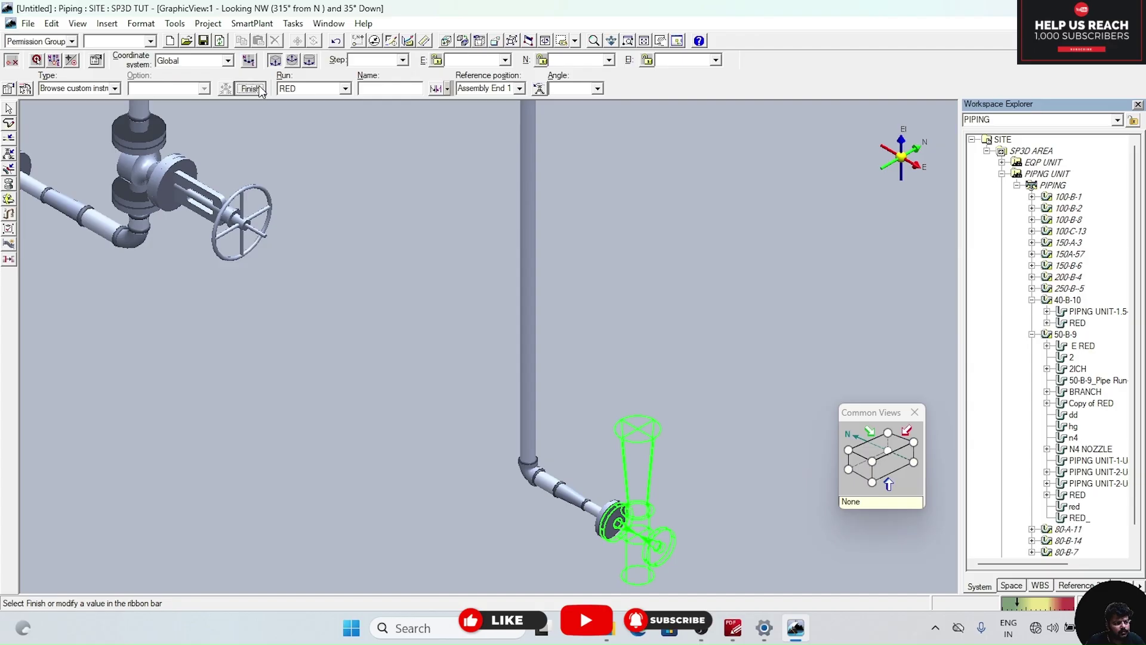
pyautogui.click(260, 90)
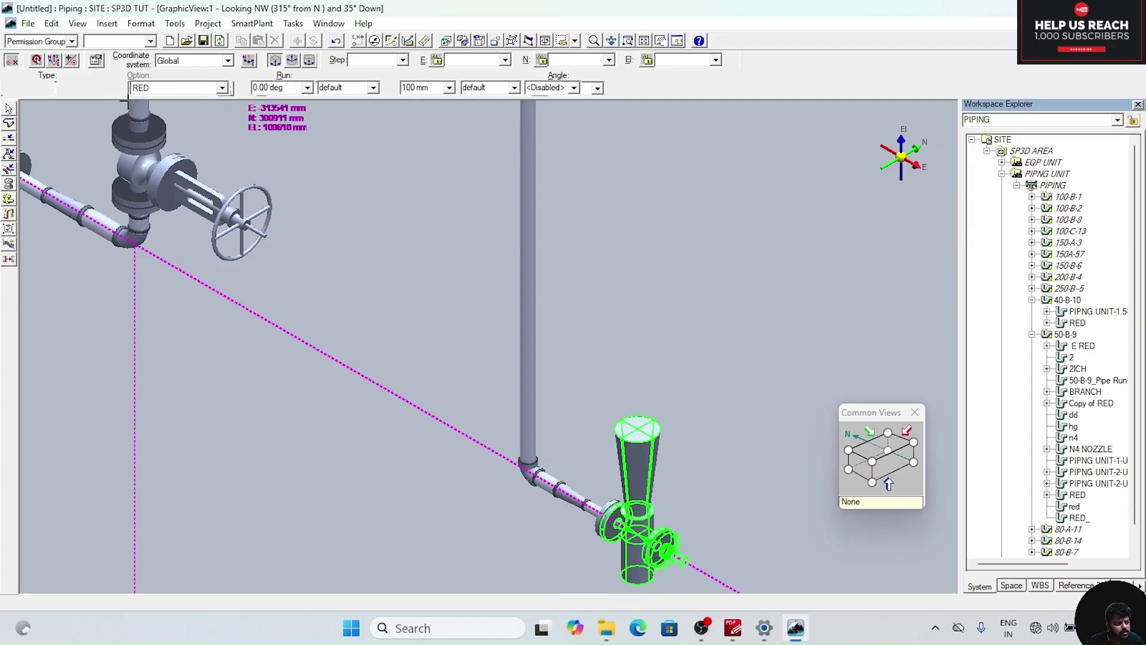
# - Place a Flange with the Default option on the outlet side of the diaphragm actuator globe valve
pyautogui.click(8, 155)
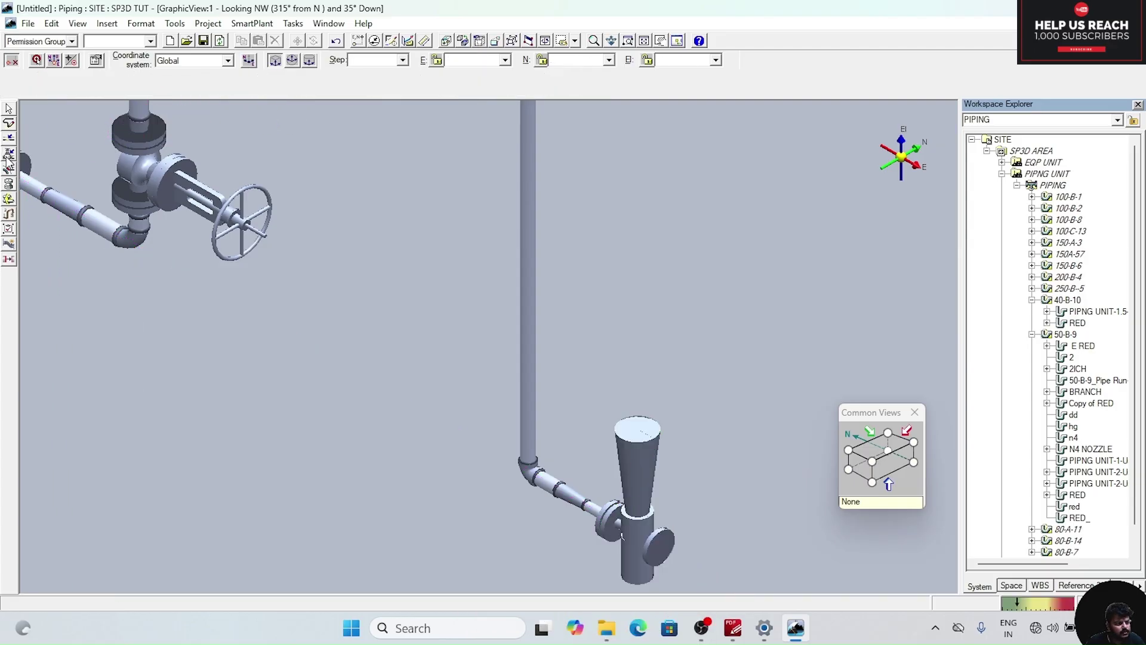
pyautogui.click(115, 89)
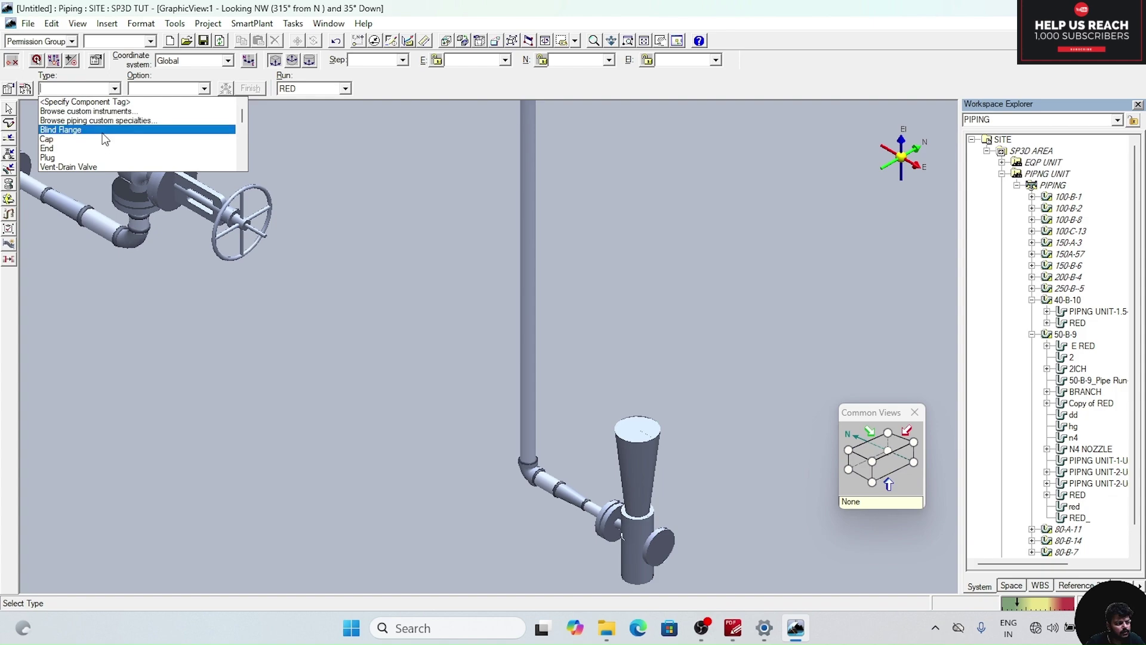
pyautogui.scroll(-1, 93, 147)
pyautogui.click(89, 150)
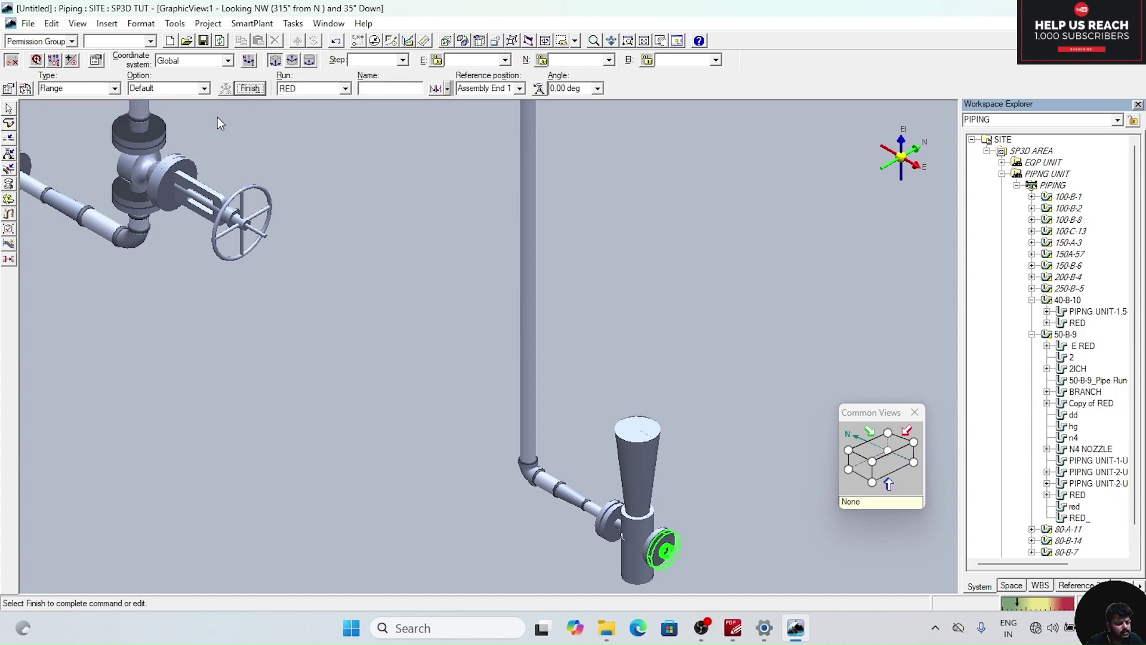
pyautogui.click(250, 88)
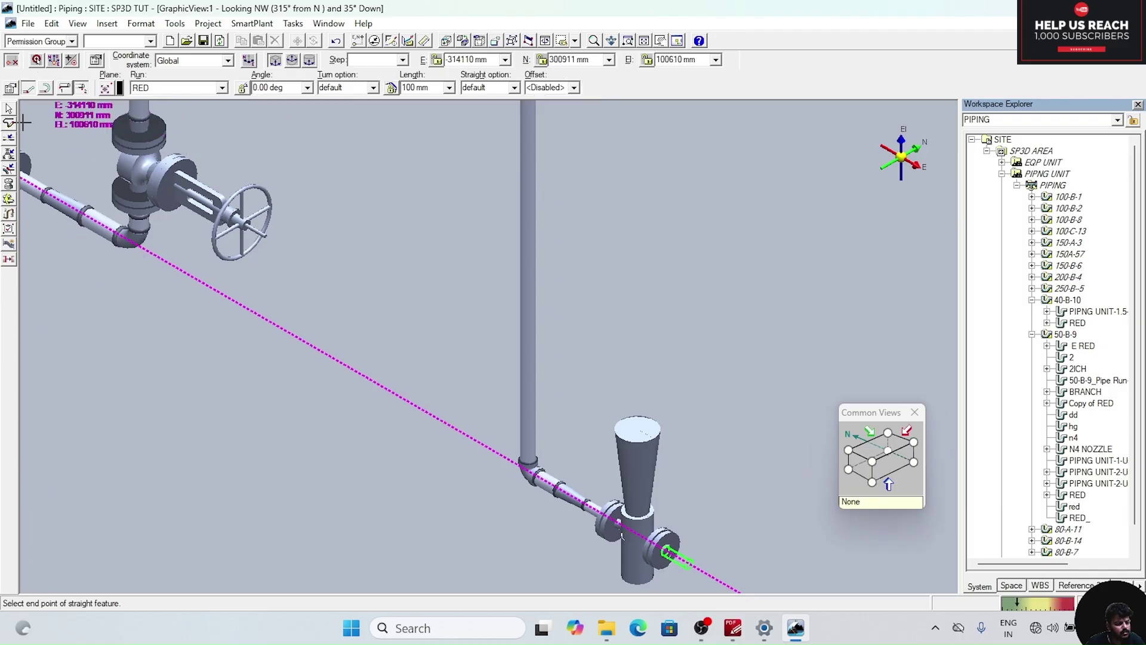
# - Route a 100 mm long straight pipe eastward from the valve's outlet flange
pyautogui.click(390, 195)
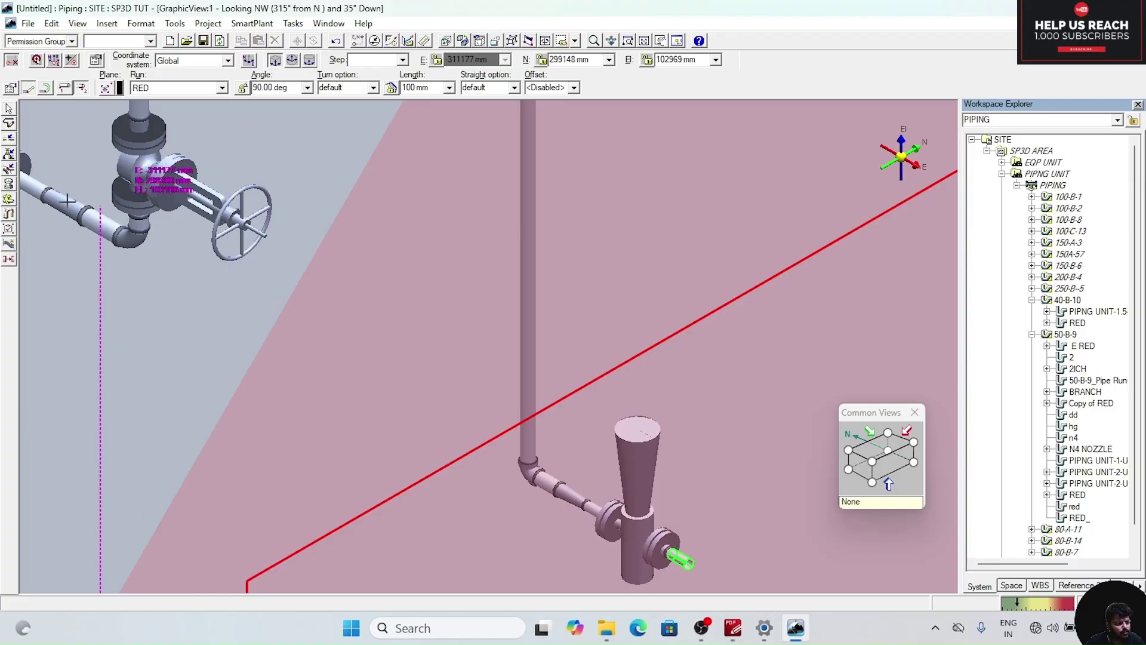
pyautogui.press('Escape')
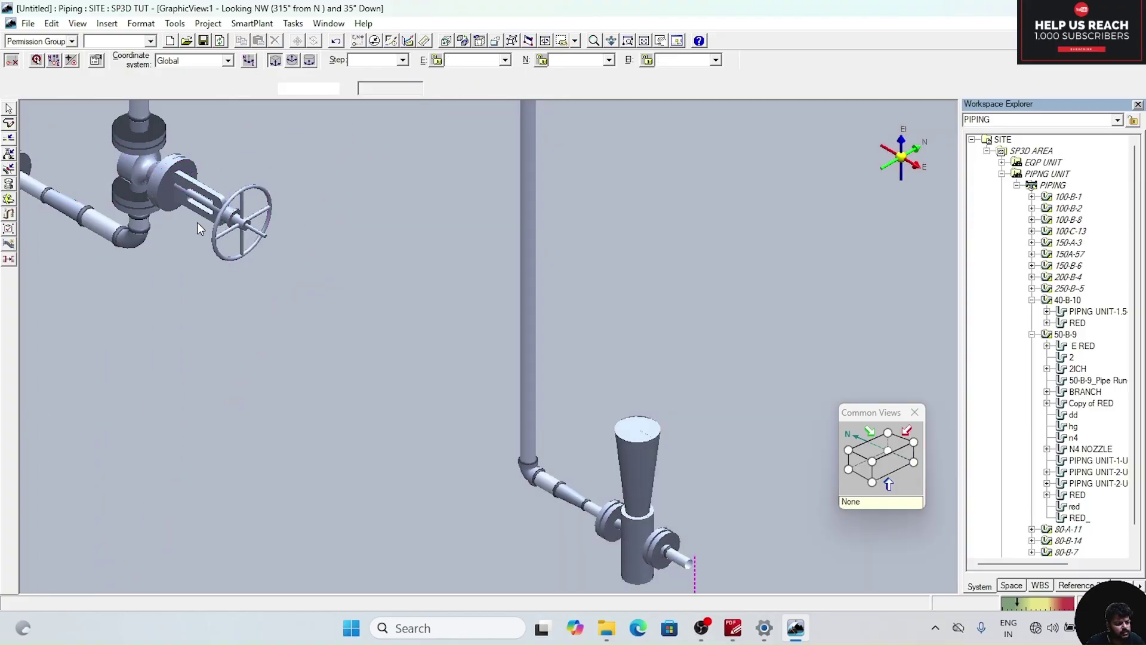
# - Insert a Concentric Size Change at the outlet pipe's end, assigning it to the PIPNG UNIT-1.5 run picked from the line upstream of the valve
pyautogui.scroll(-5, 88, 149)
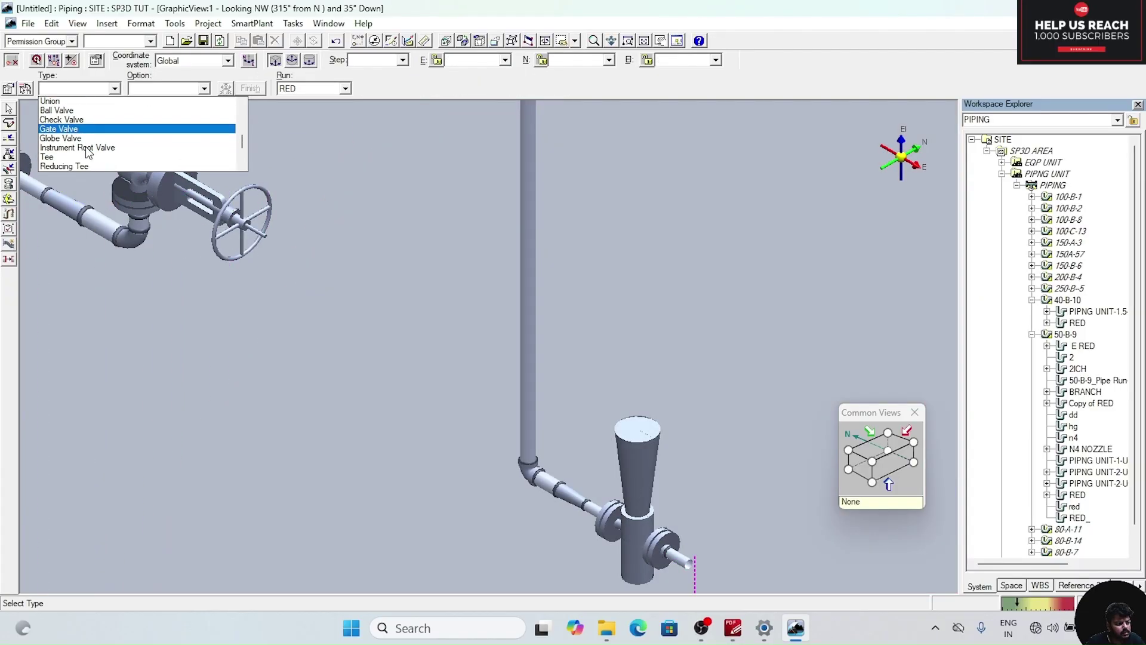
pyautogui.scroll(-2, 88, 151)
pyautogui.scroll(-1, 88, 149)
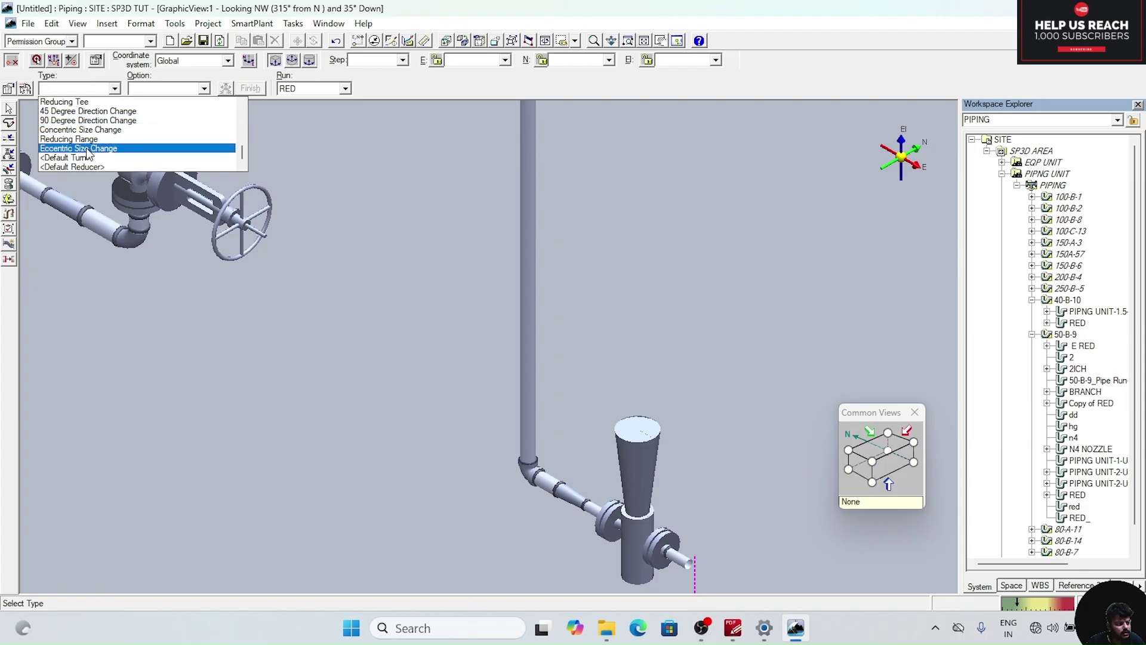
pyautogui.click(96, 131)
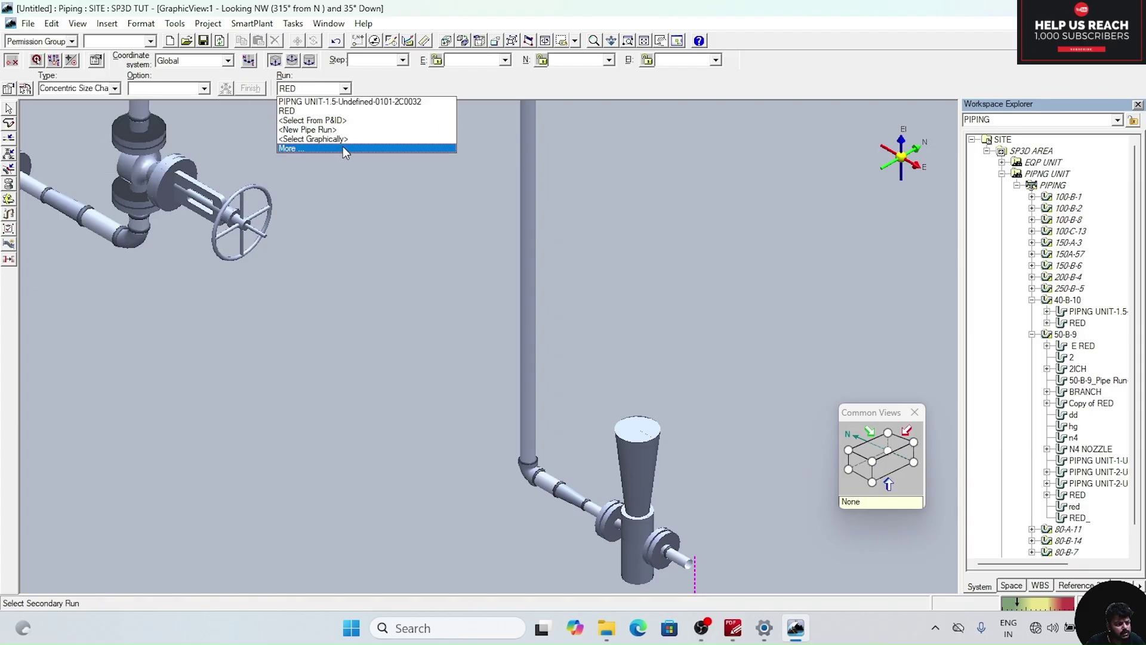
pyautogui.click(323, 139)
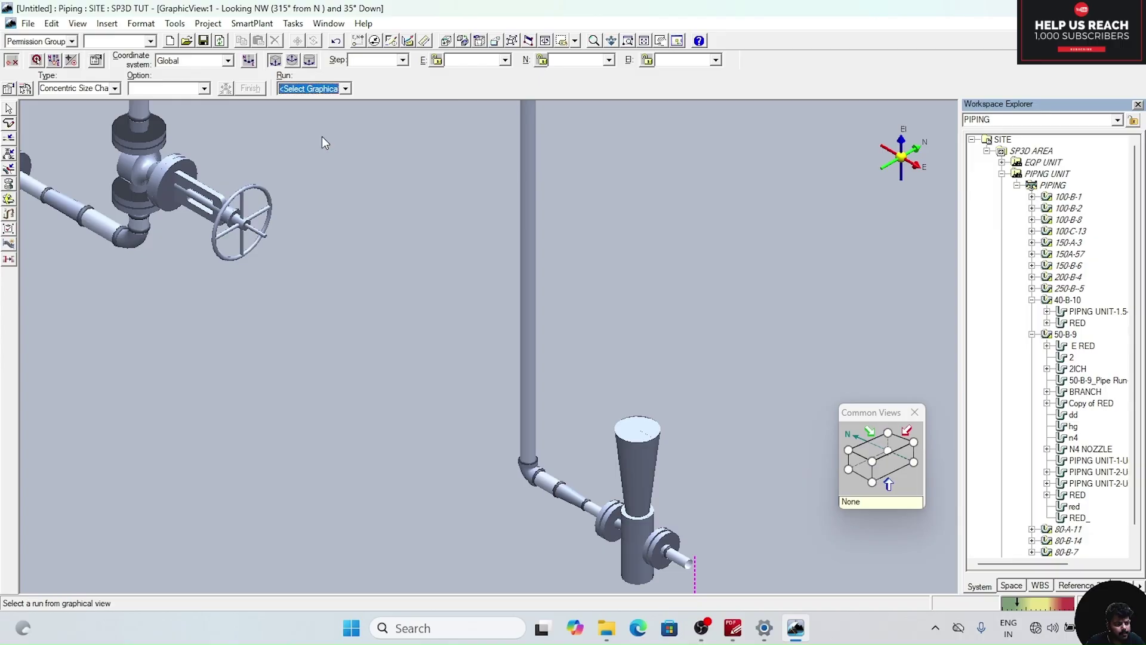
pyautogui.click(548, 483)
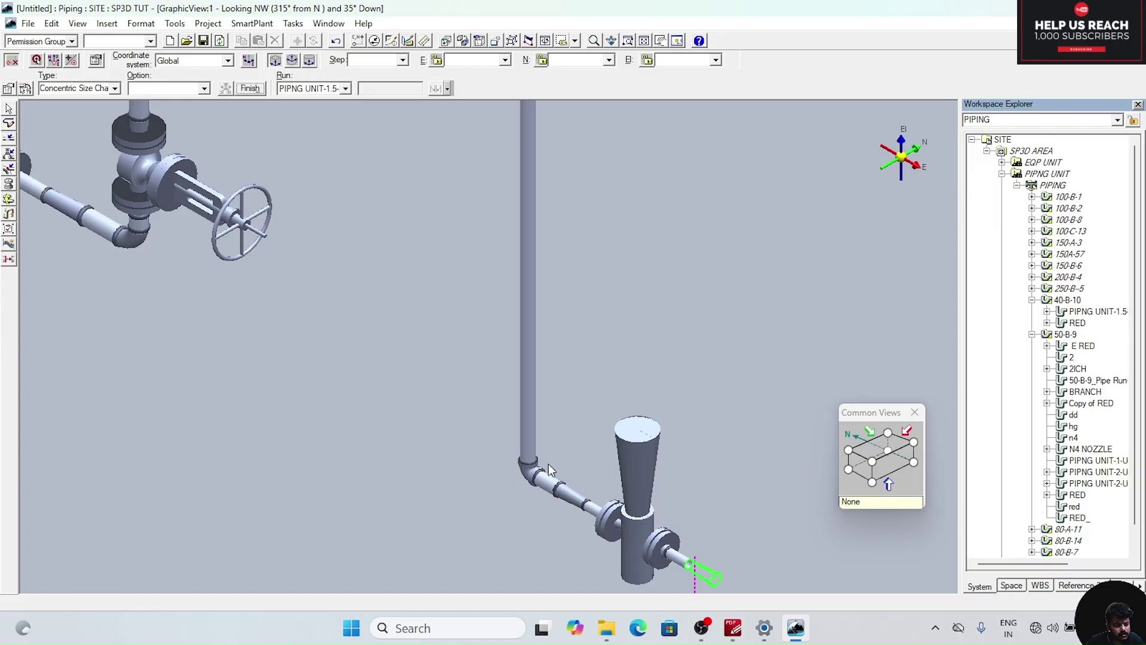
pyautogui.click(251, 90)
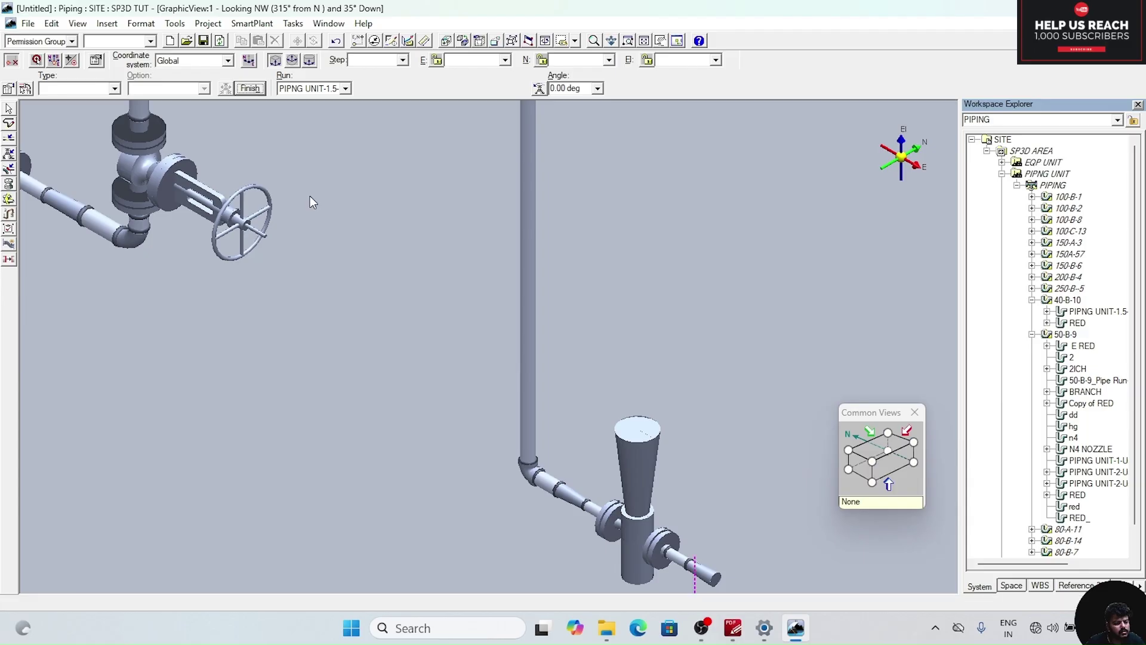
# - Route a 100 mm long straight pipe eastward from the large end of the concentric reducer
pyautogui.click(751, 426)
pyautogui.moveTo(752, 424); pyautogui.dragTo(653, 326, button='middle')
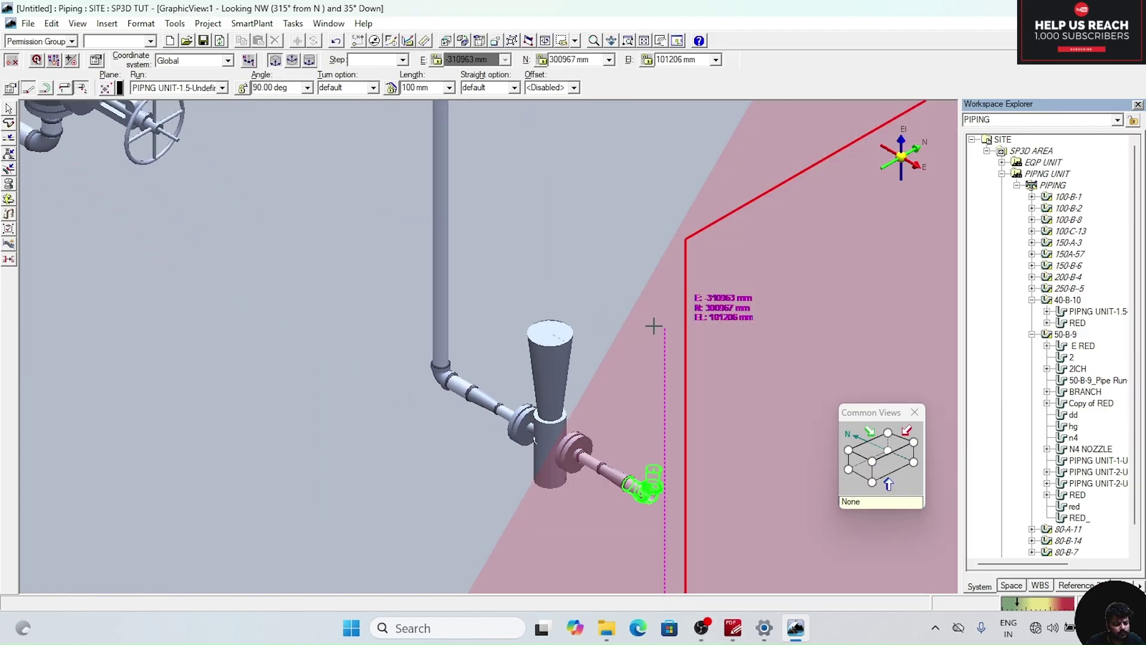
pyautogui.press('Escape')
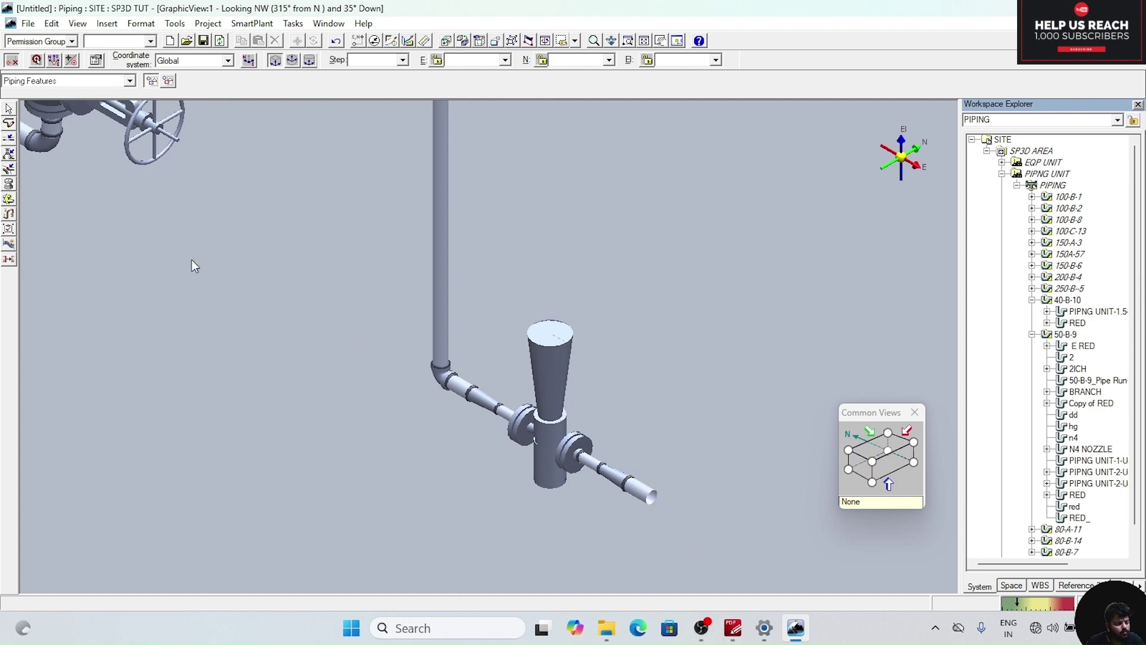
# - Insert a 90 Degree Direction Change with the Default option at the pipe end beyond the reducer, turning the line upward
pyautogui.click(13, 156)
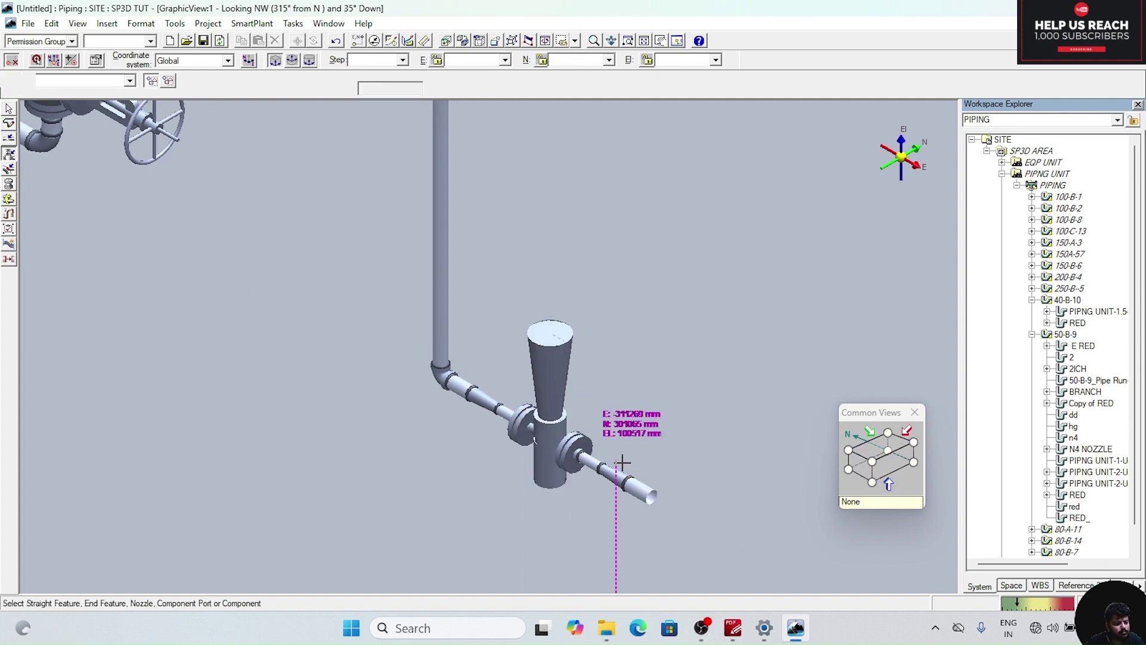
pyautogui.click(651, 497)
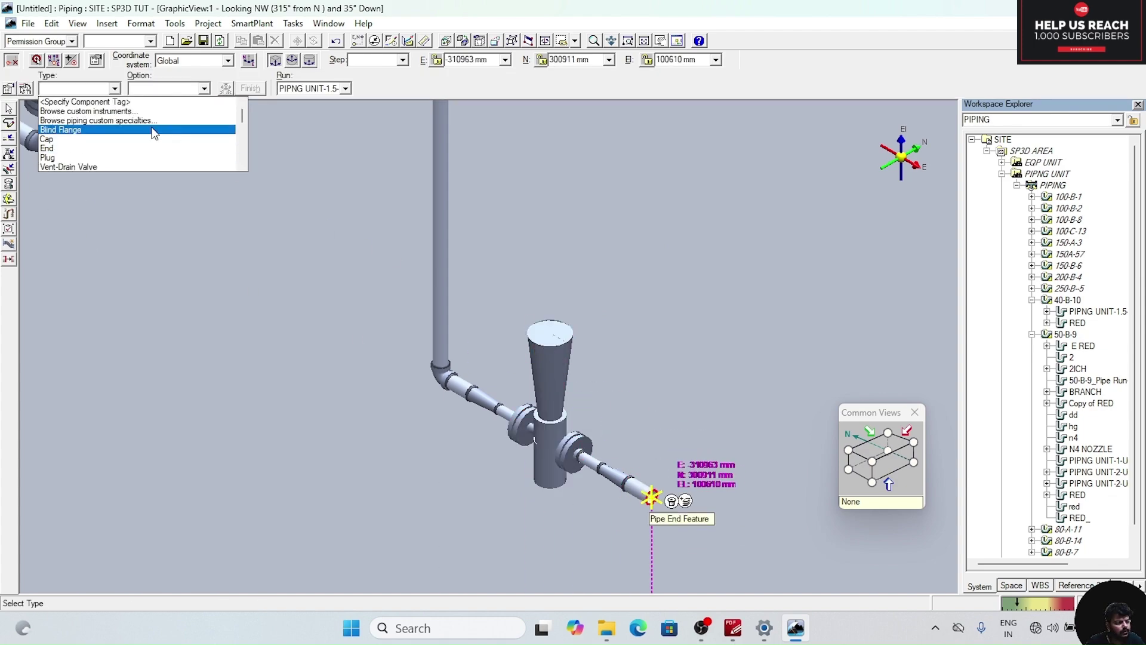
pyautogui.scroll(-5, 146, 141)
pyautogui.scroll(-3, 131, 133)
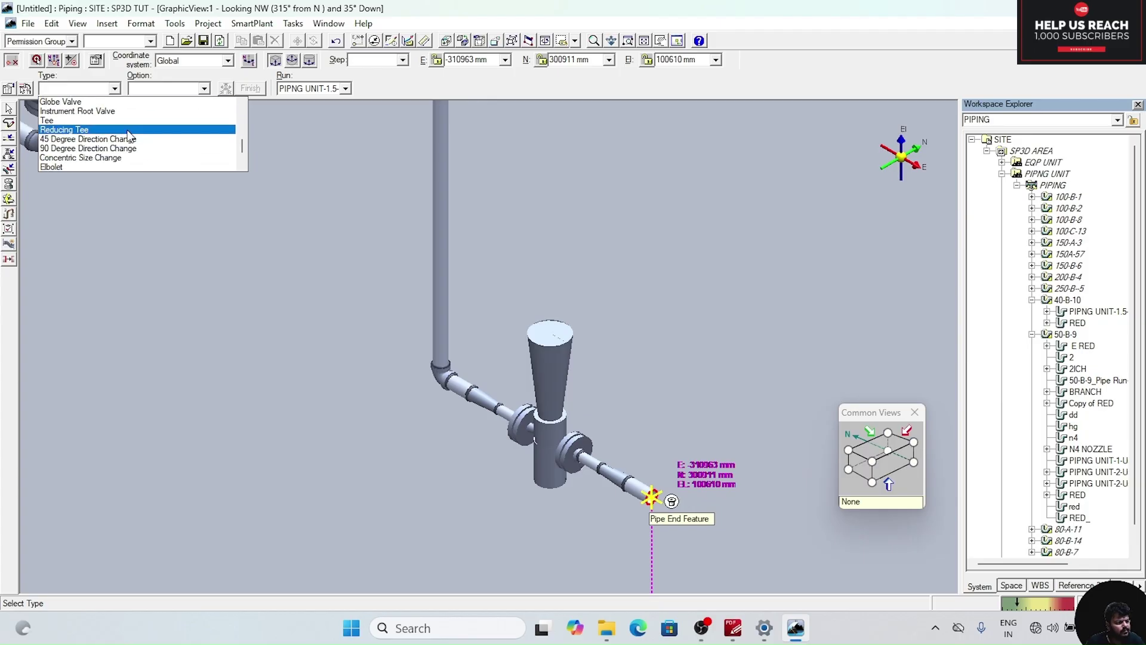
pyautogui.click(114, 150)
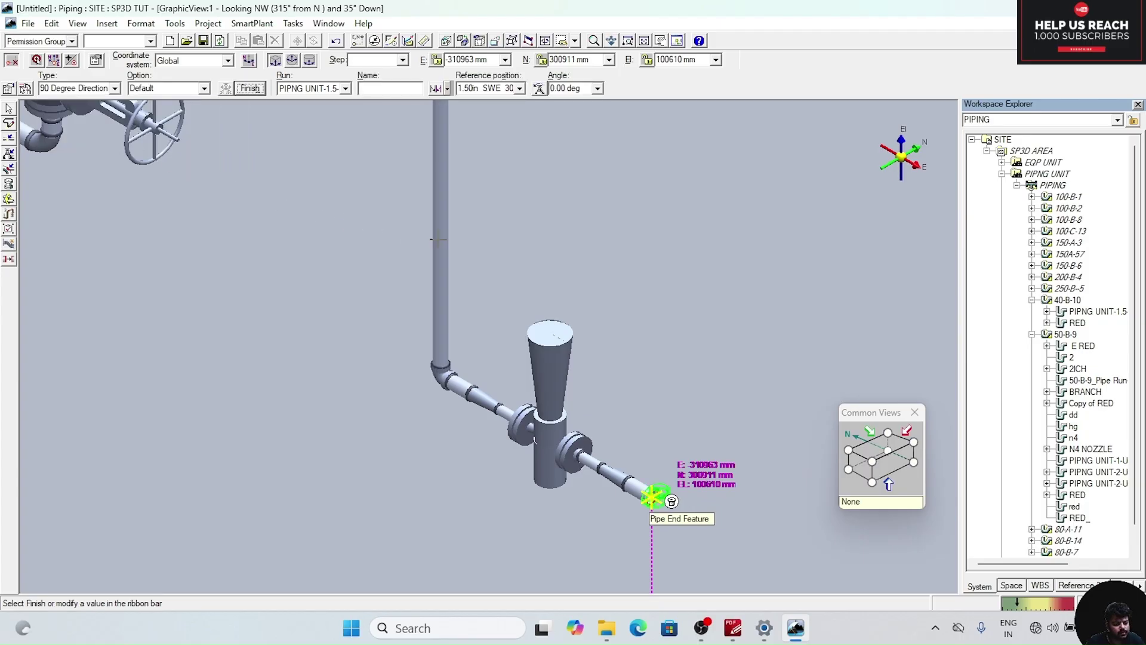
pyautogui.click(250, 89)
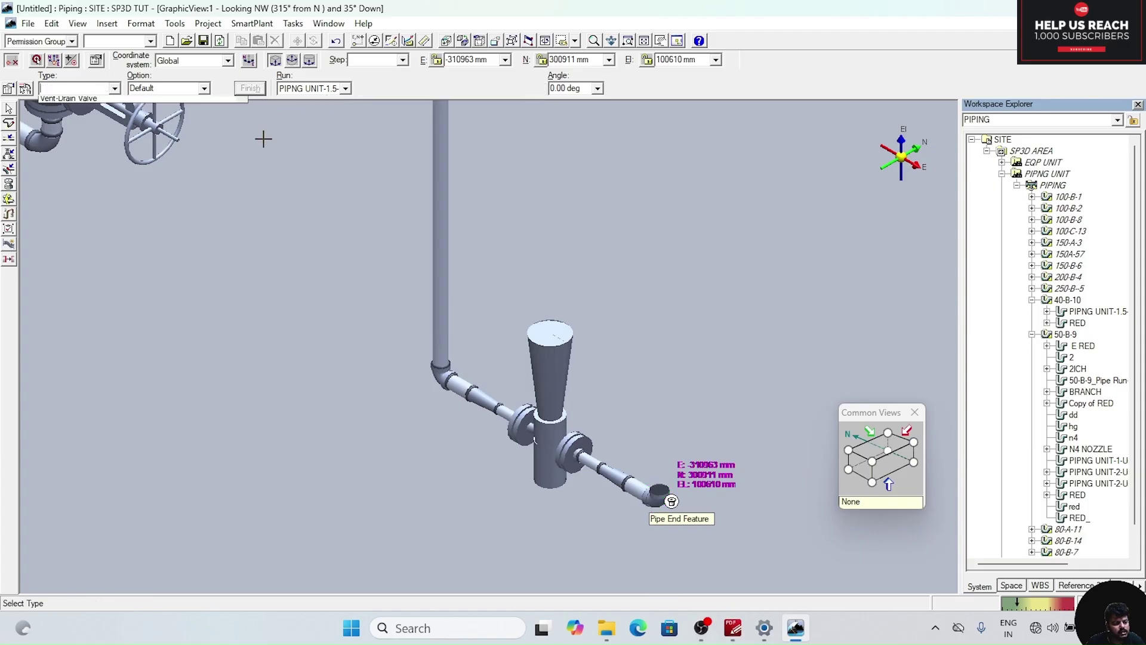
# - Route a vertical pipe from the new elbow up to elevation 104160 mm, following the 40-B-10 isometric in PDF-XChange Editor
pyautogui.click(101, 252)
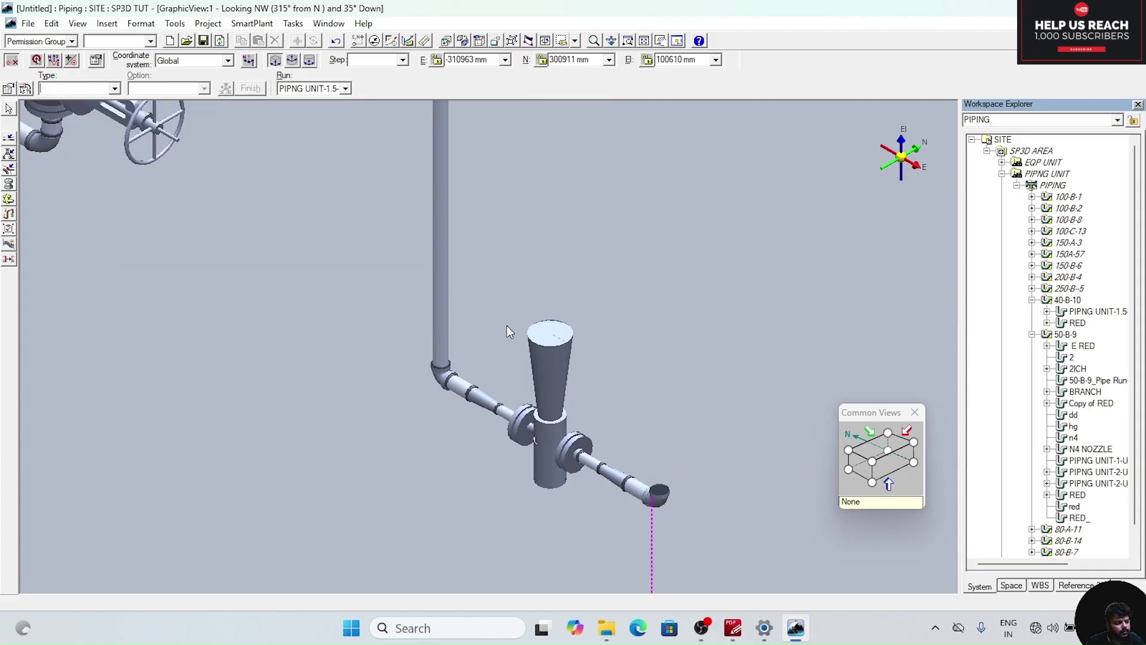
pyautogui.click(659, 492)
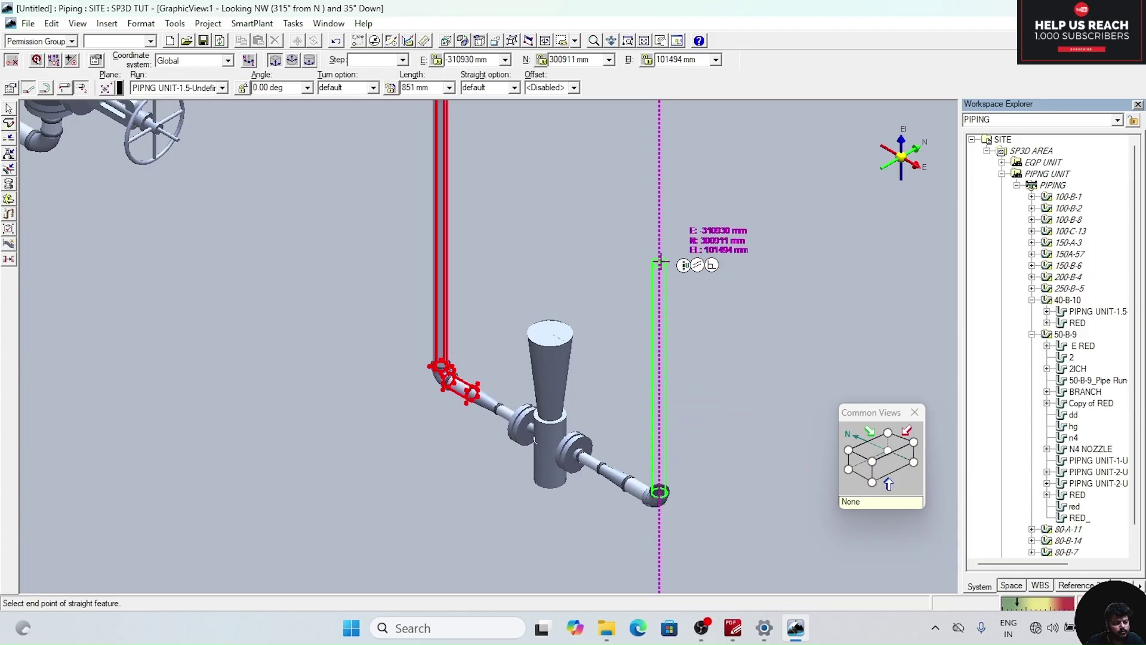
pyautogui.scroll(-2, 660, 256)
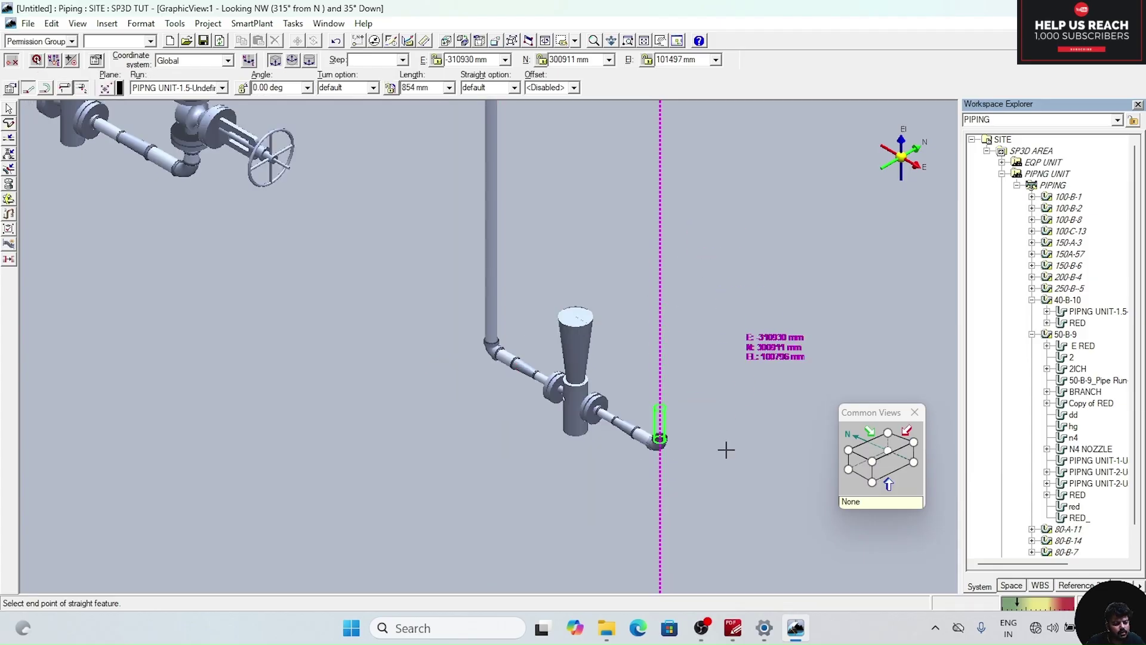
pyautogui.click(733, 627)
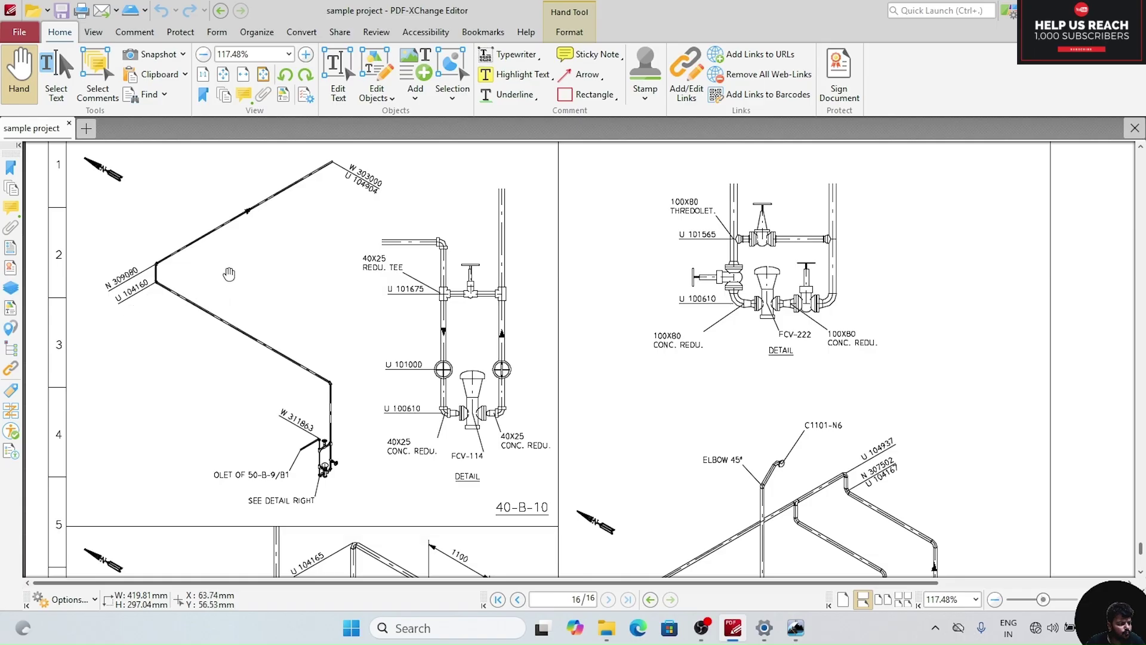
pyautogui.hotkey('alt', 'Tab')
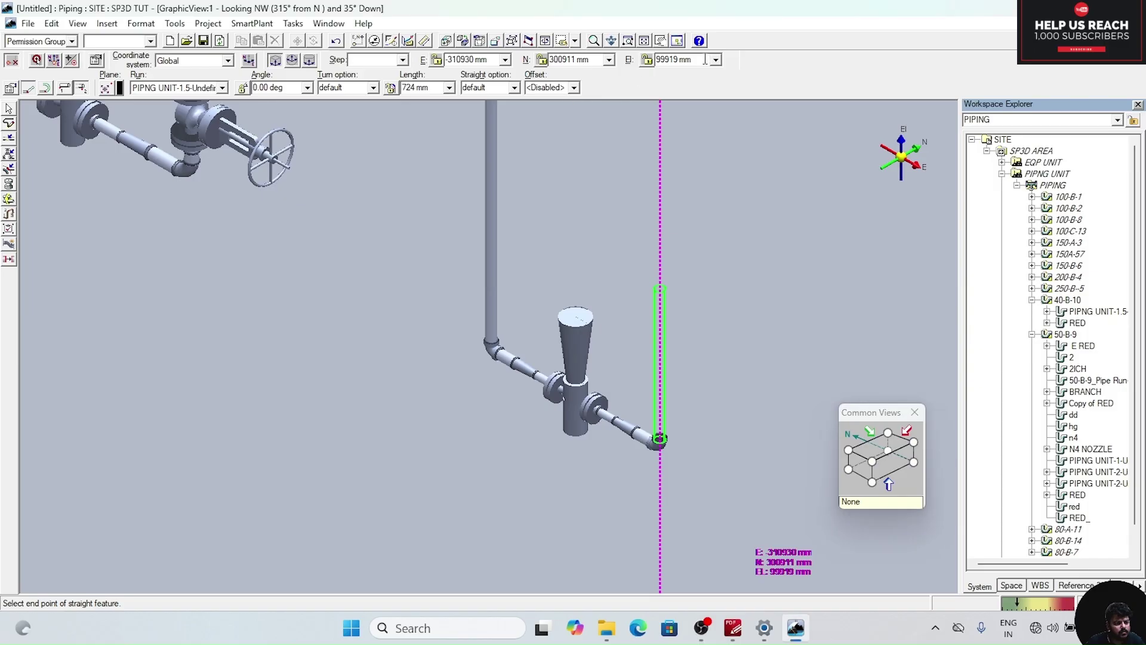
pyautogui.write('104160')
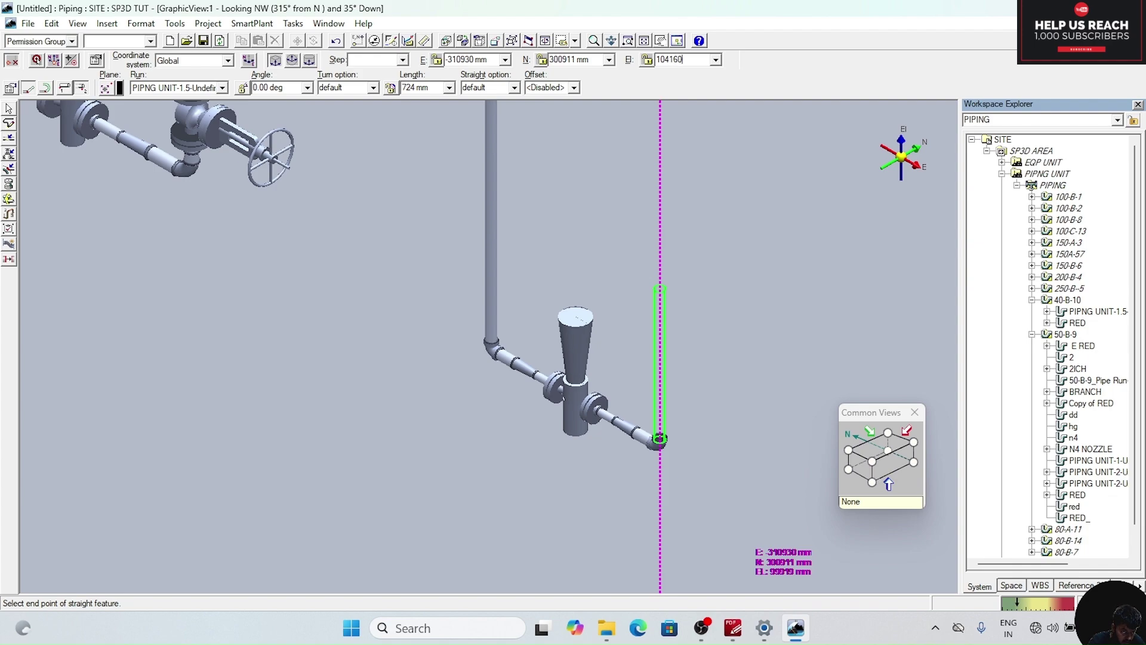
pyautogui.press('Return')
pyautogui.click(715, 210)
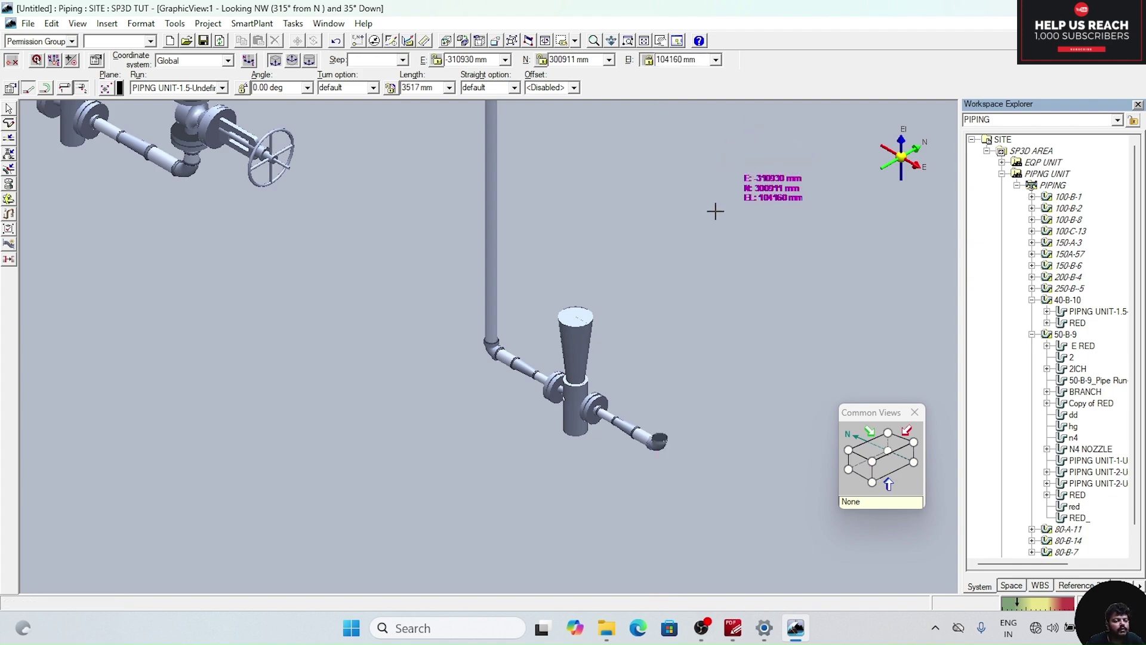
# - Check the next direction change of 40-B-10 on the isometric in PDF-XChange Editor, and view the riser's upper end looking northeast
pyautogui.scroll(-3, 716, 211)
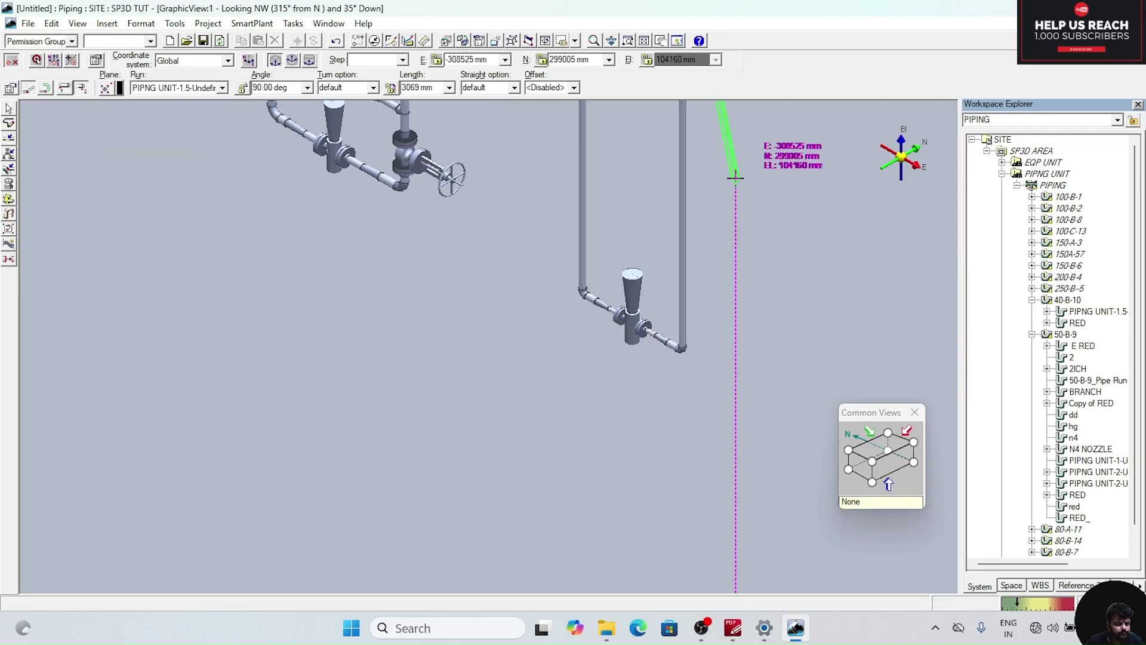
pyautogui.moveTo(737, 178); pyautogui.dragTo(729, 424, button='middle')
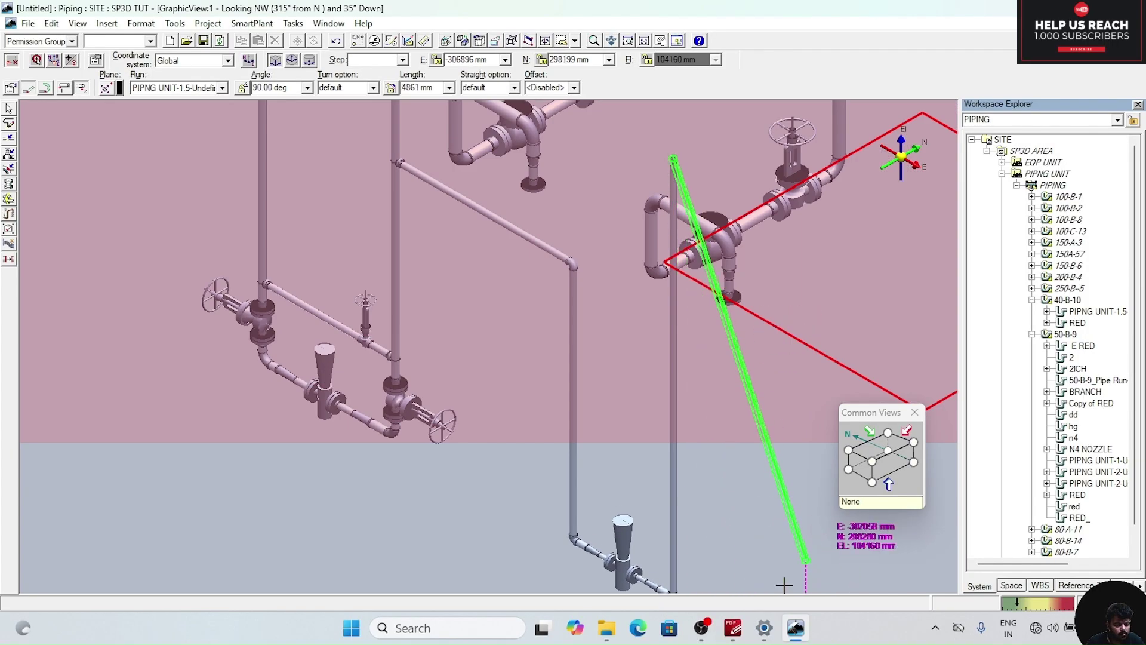
pyautogui.click(733, 628)
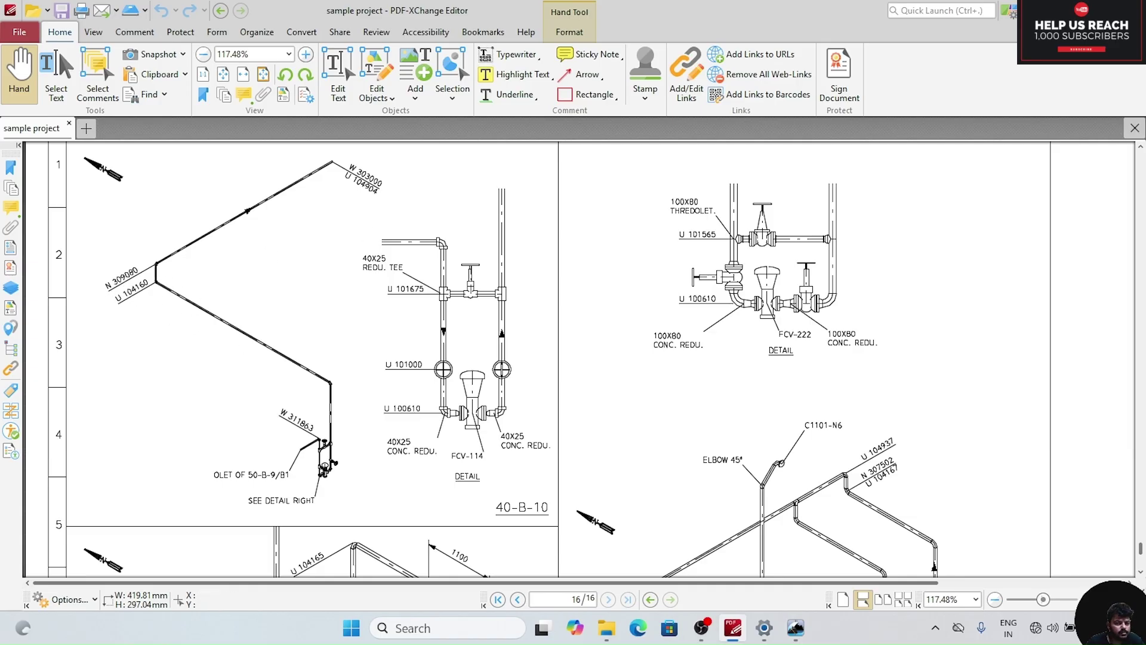
pyautogui.hotkey('alt', 'Tab')
pyautogui.scroll(4, 502, 359)
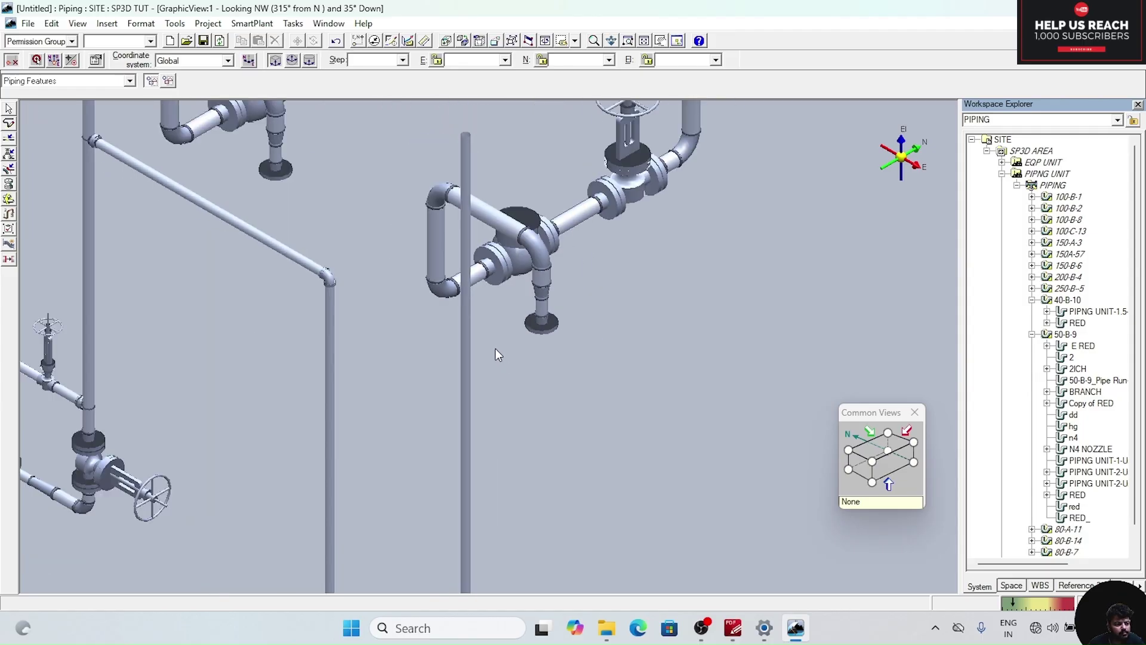
pyautogui.scroll(-2, 495, 348)
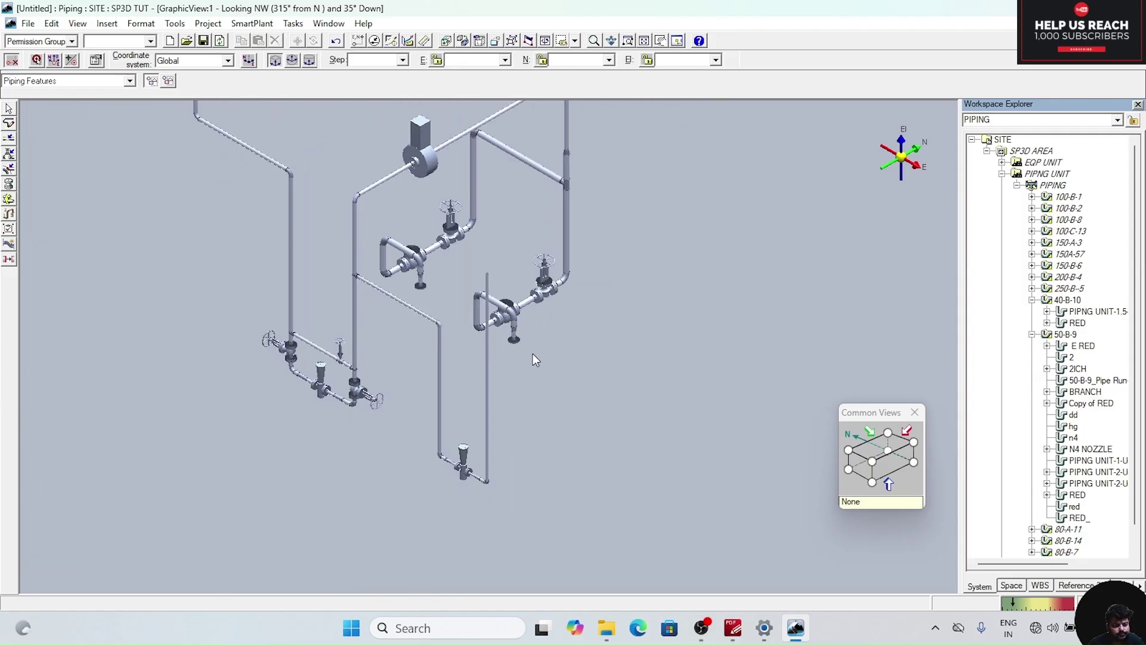
pyautogui.click(873, 461)
pyautogui.scroll(2, 605, 297)
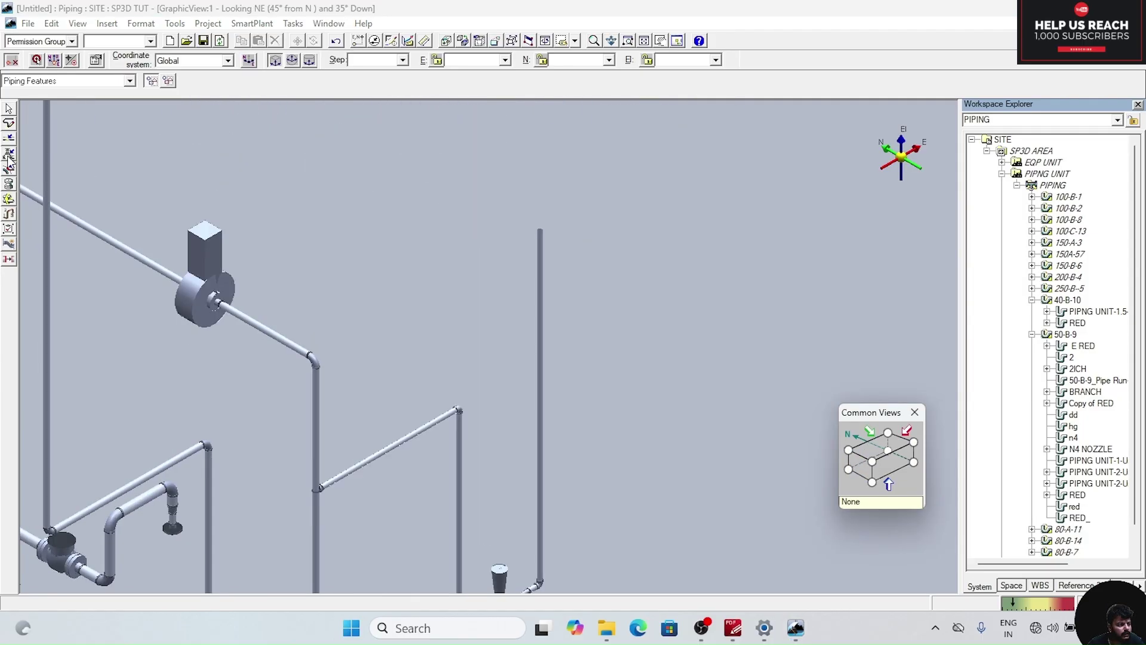
# - Insert a Default 90 Degree Direction Change at the riser's upper end, with Origin as reference position and a 270 degree rotation angle
pyautogui.click(8, 157)
pyautogui.scroll(3, 534, 236)
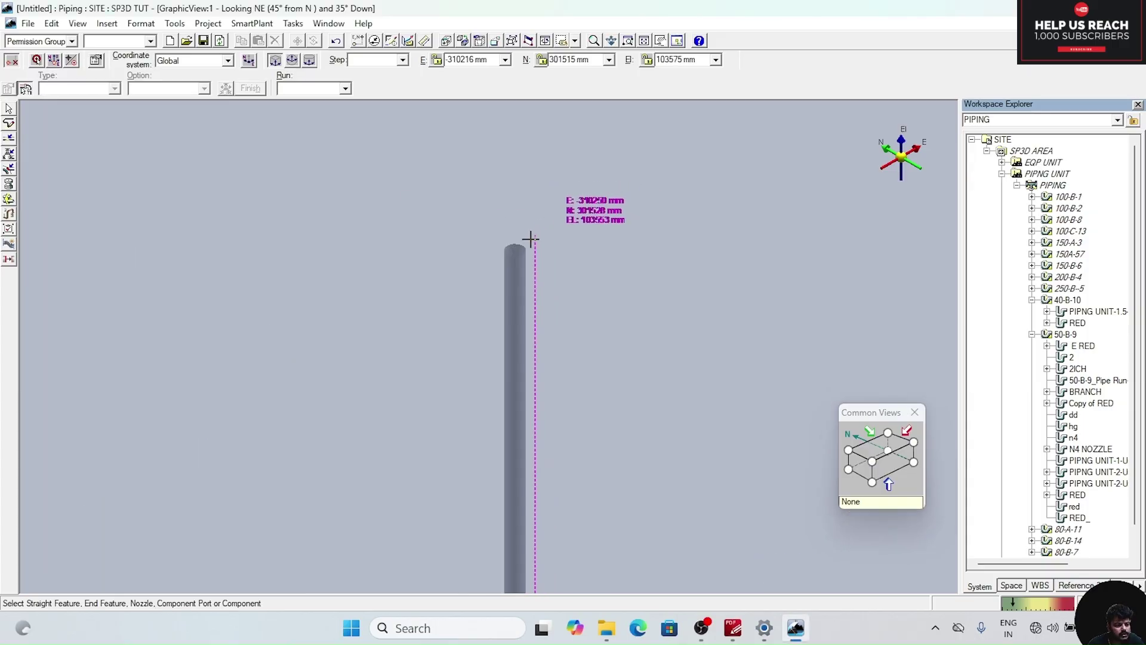
pyautogui.click(516, 250)
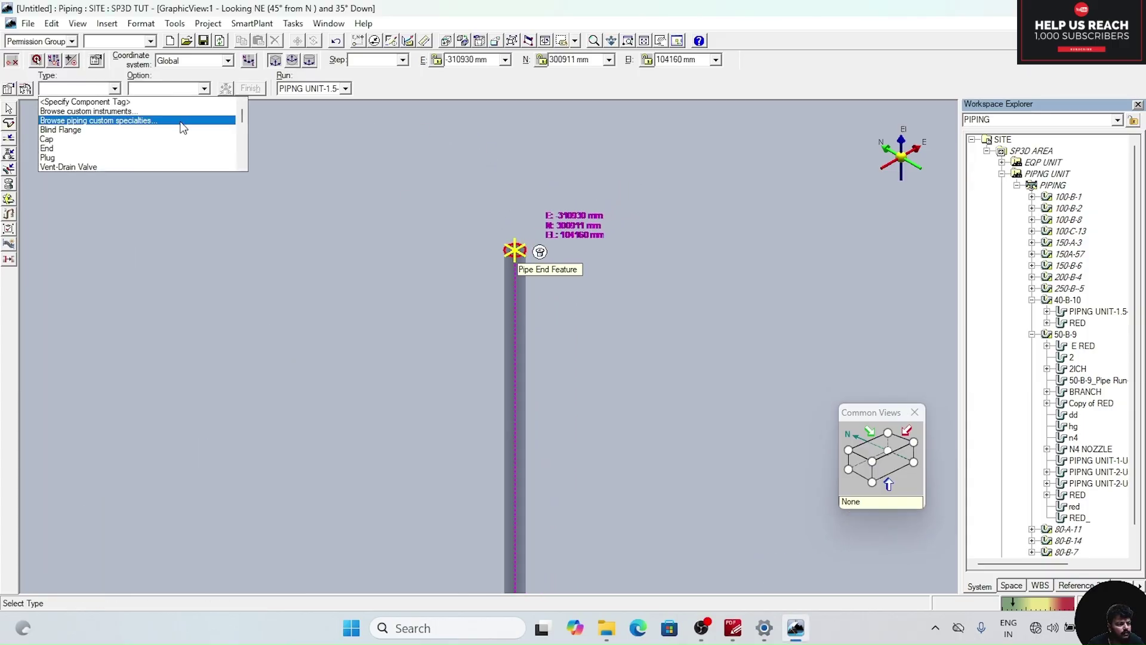
pyautogui.scroll(-5, 84, 139)
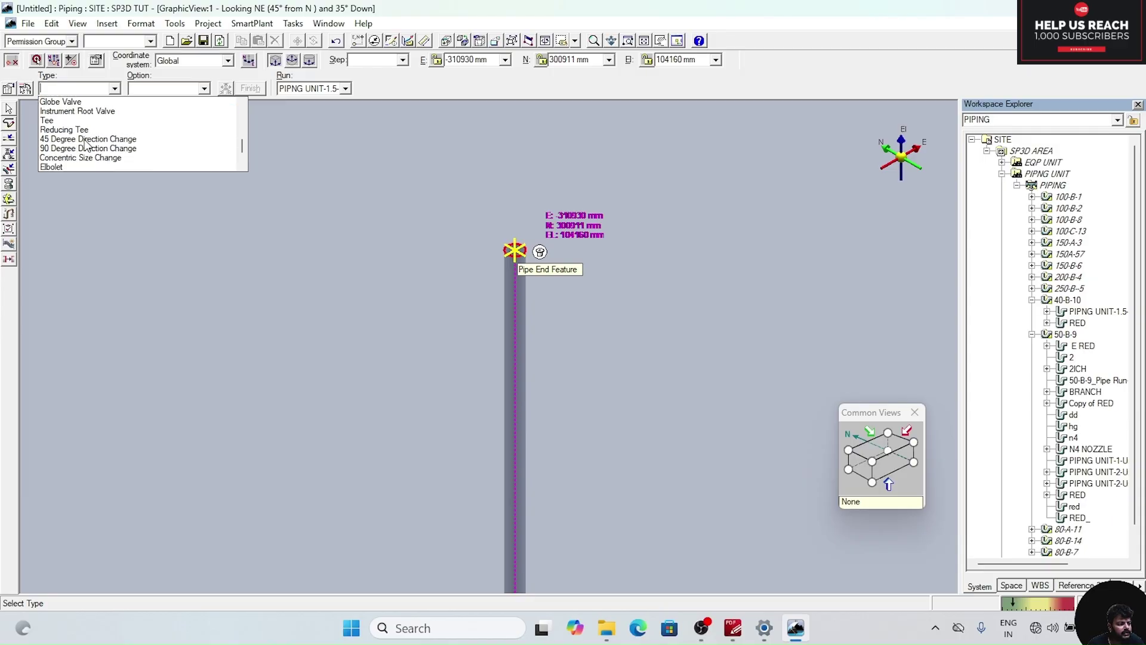
pyautogui.click(87, 148)
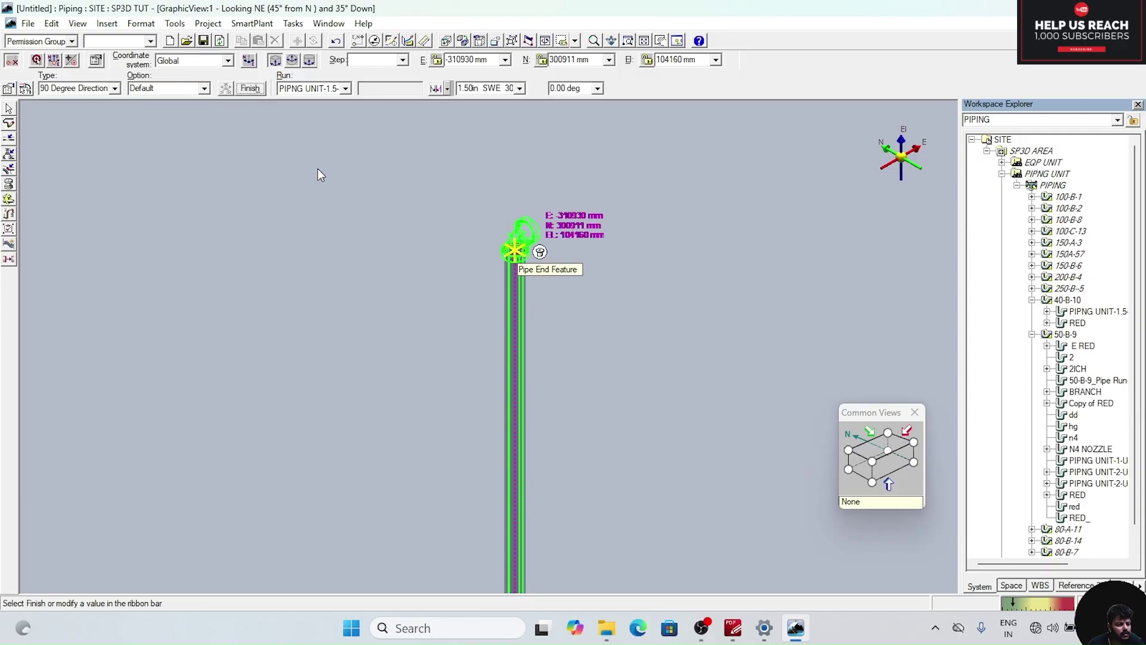
pyautogui.click(519, 88)
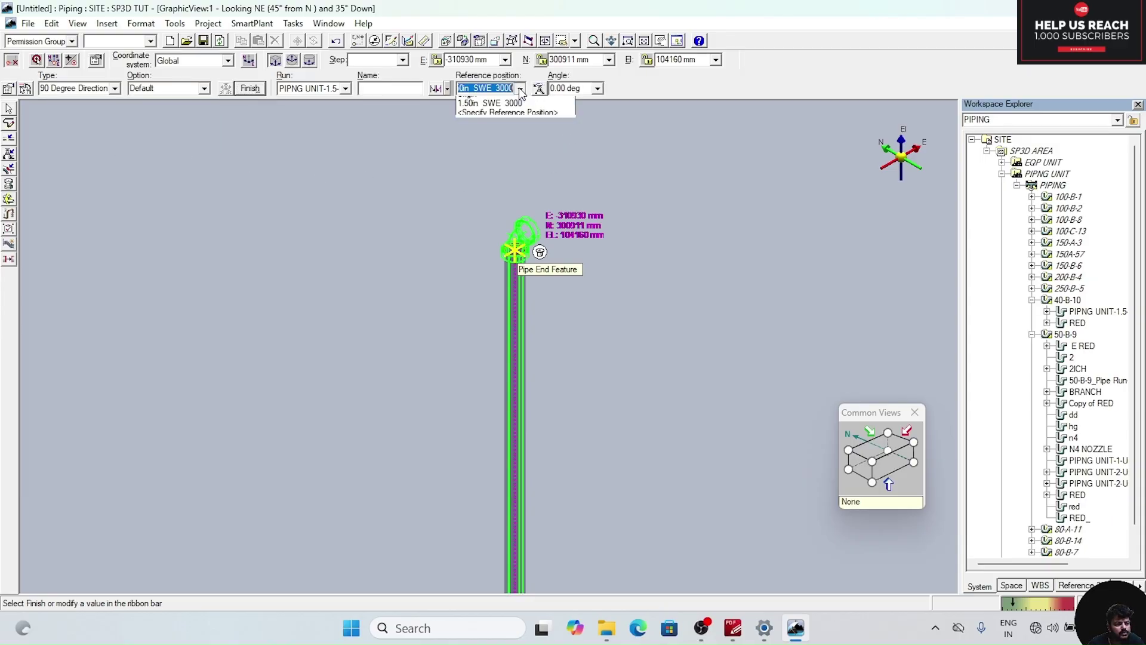
pyautogui.click(505, 107)
pyautogui.click(584, 88)
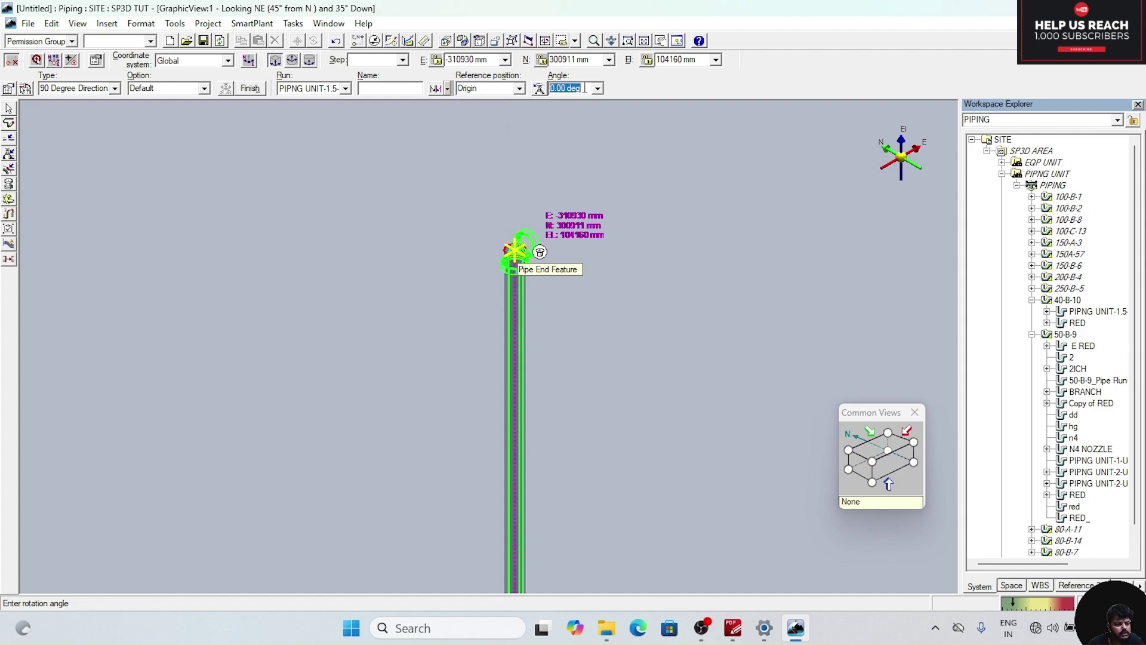
pyautogui.write('90')
pyautogui.press('Return')
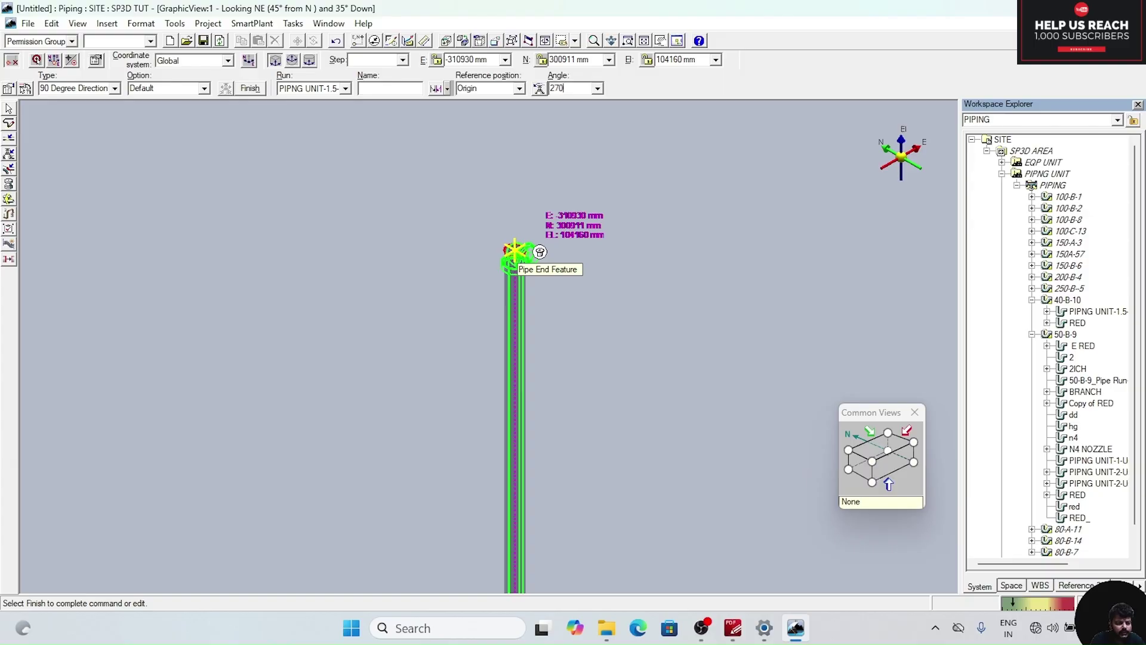
pyautogui.press('Return')
pyautogui.click(244, 88)
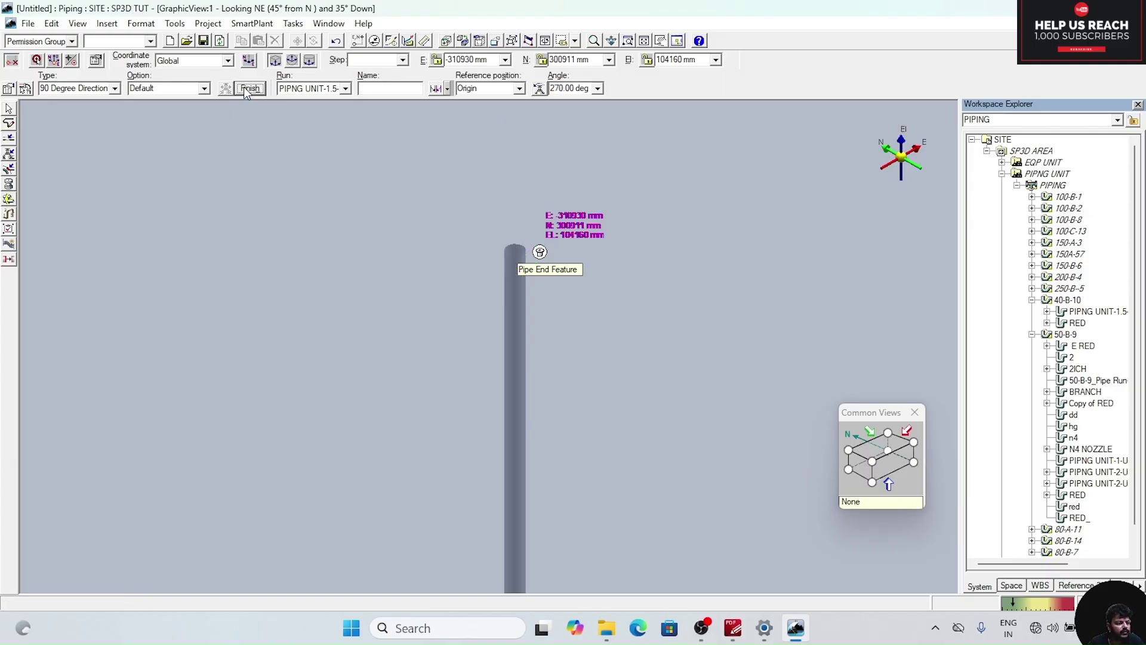
# - Route a horizontal pipe northward from the elbow on top of the riser to northing 309080 mm
pyautogui.click(8, 122)
pyautogui.click(8, 123)
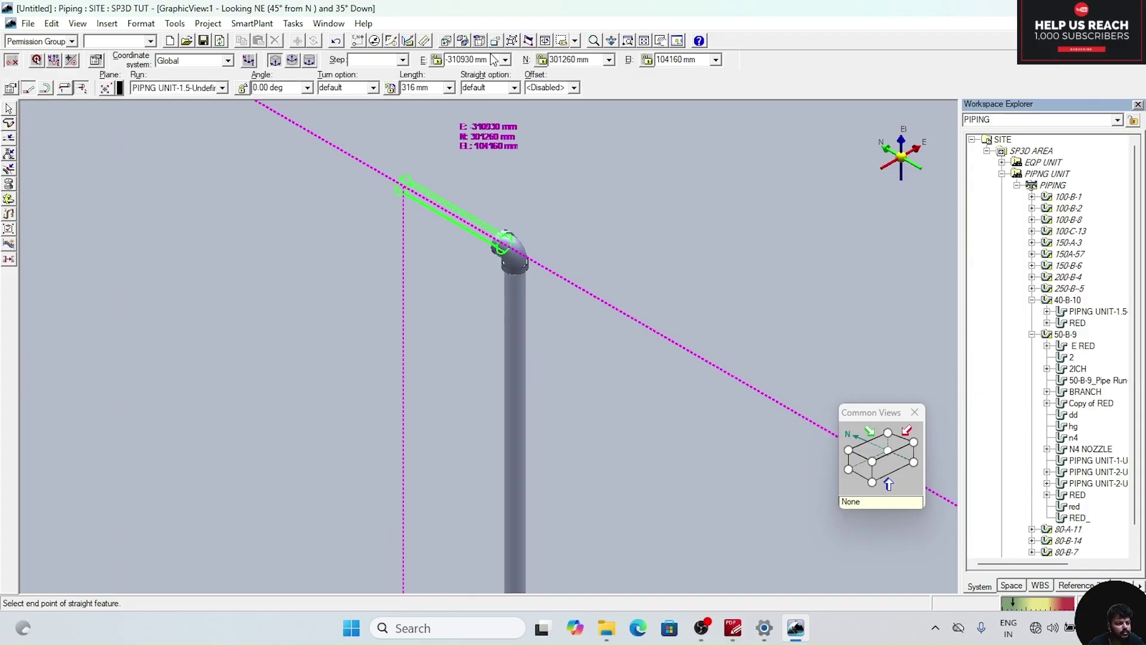
pyautogui.click(593, 59)
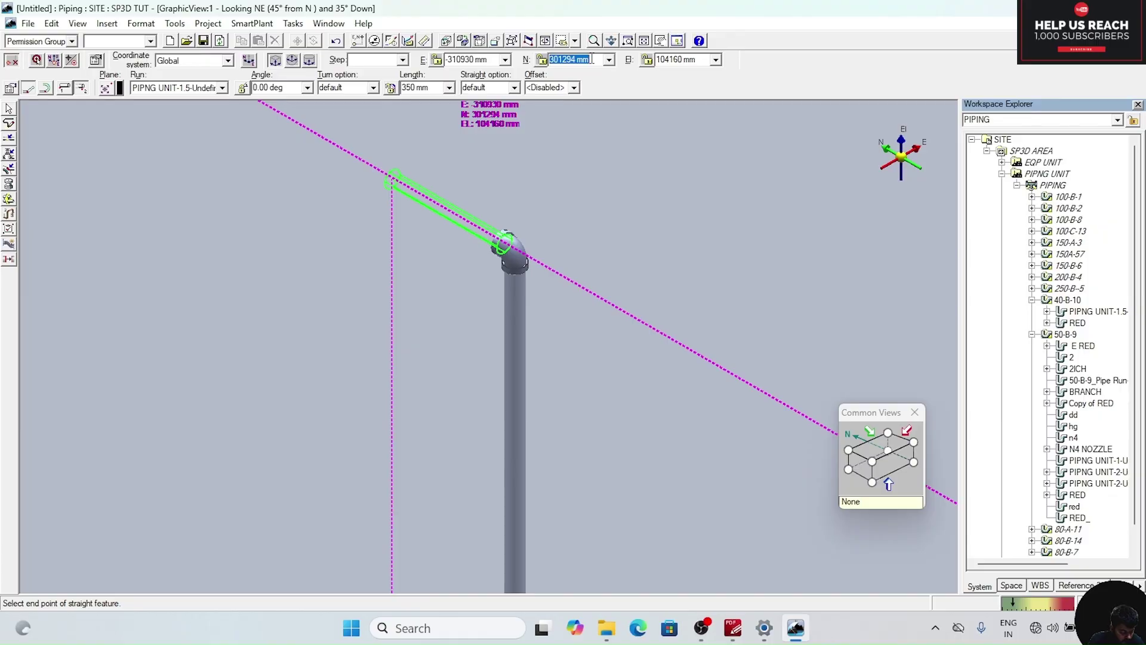
pyautogui.write('309080')
pyautogui.press('Return')
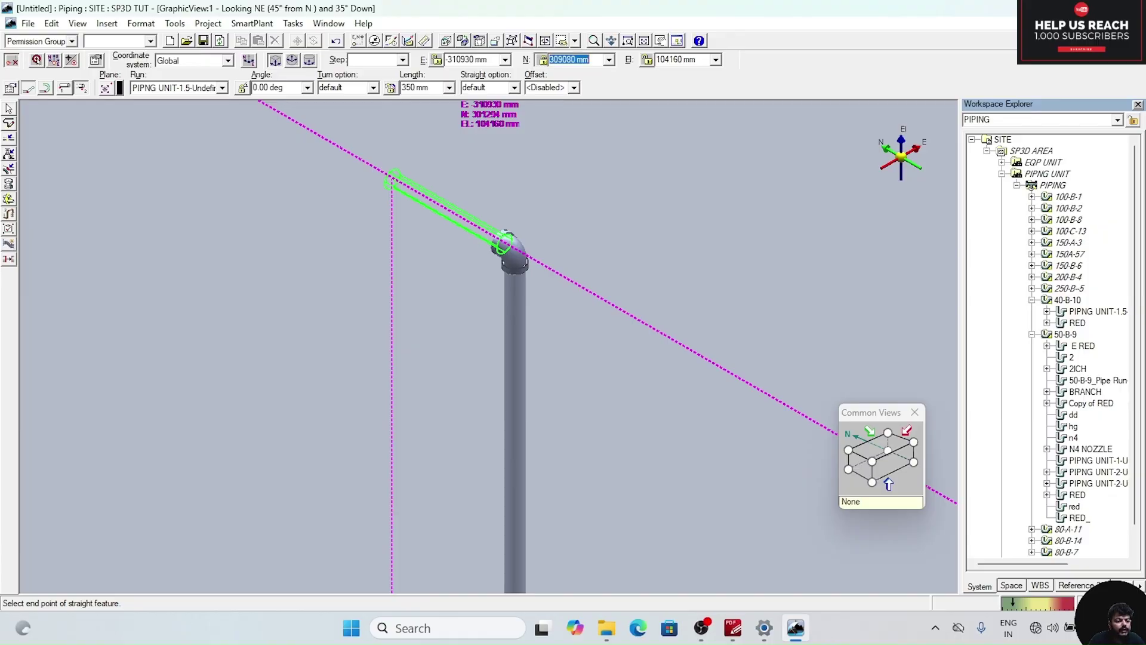
pyautogui.click(434, 229)
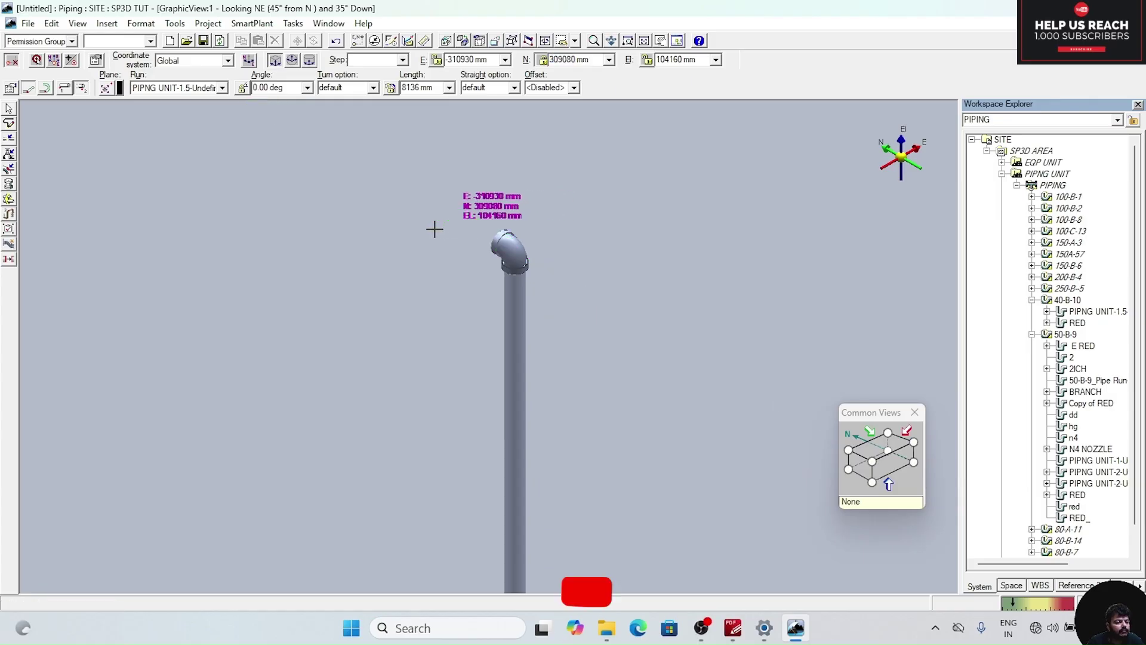
pyautogui.scroll(-5, 409, 261)
pyautogui.rightClick(406, 263)
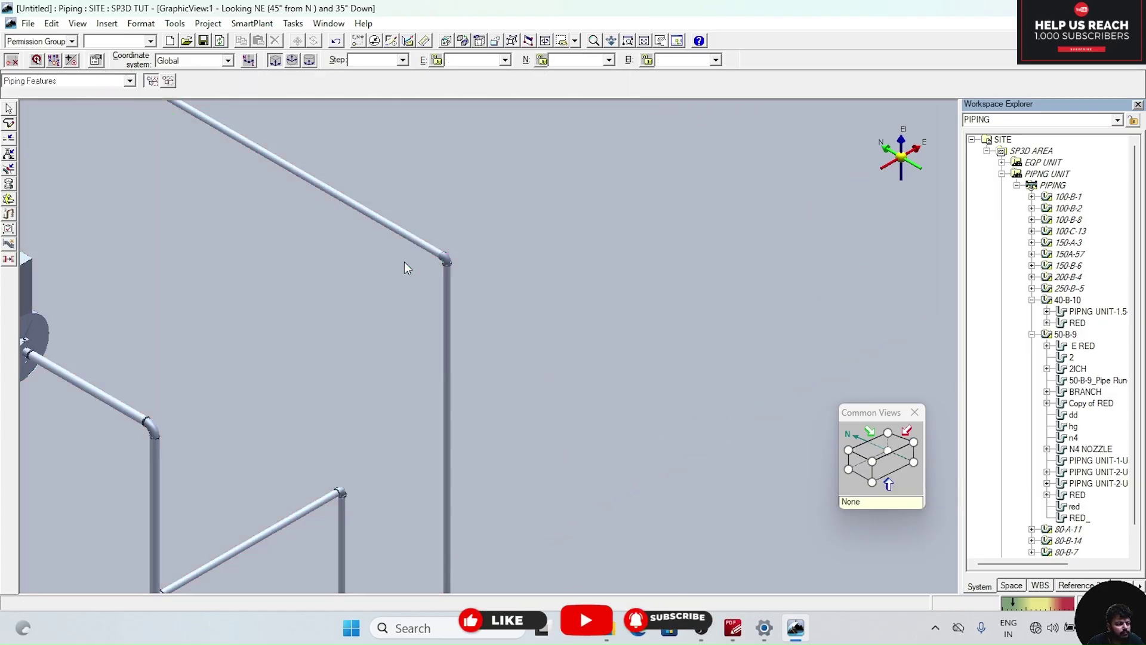
# - Insert a Default 90 Degree Direction Change at the horizontal pipe's north end, with Origin as reference position, turning the line upward
pyautogui.moveTo(404, 261); pyautogui.dragTo(636, 432, button='middle')
pyautogui.scroll(5, 496, 446)
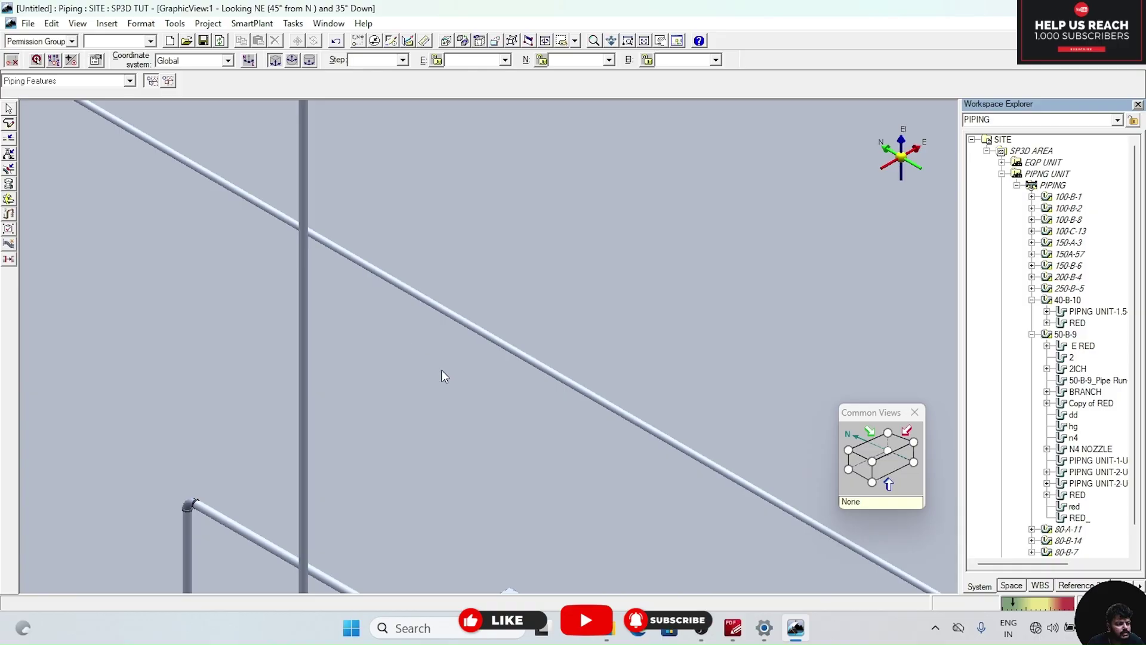
pyautogui.scroll(-4, 444, 371)
pyautogui.scroll(5, 355, 313)
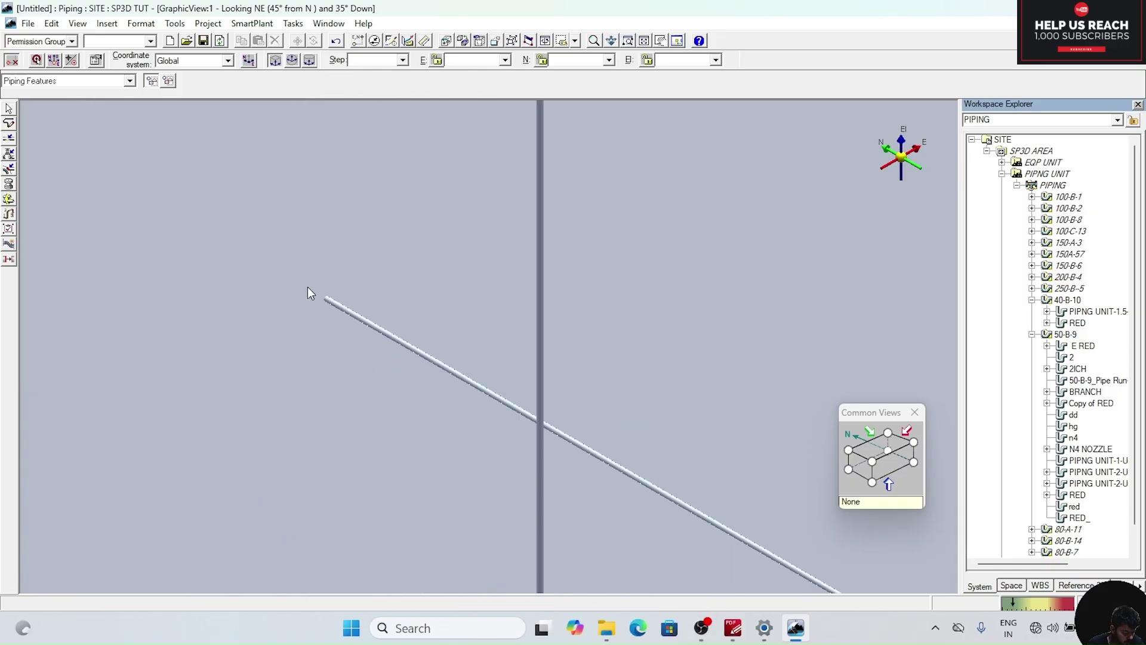
pyautogui.scroll(1, 310, 293)
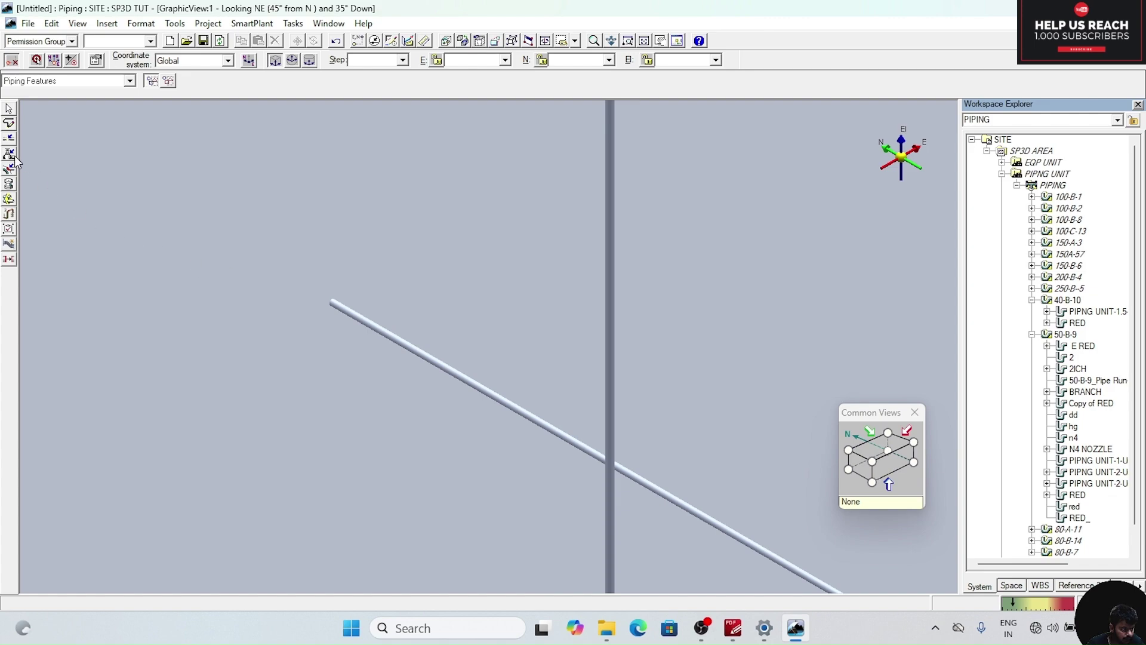
pyautogui.click(9, 155)
pyautogui.click(332, 302)
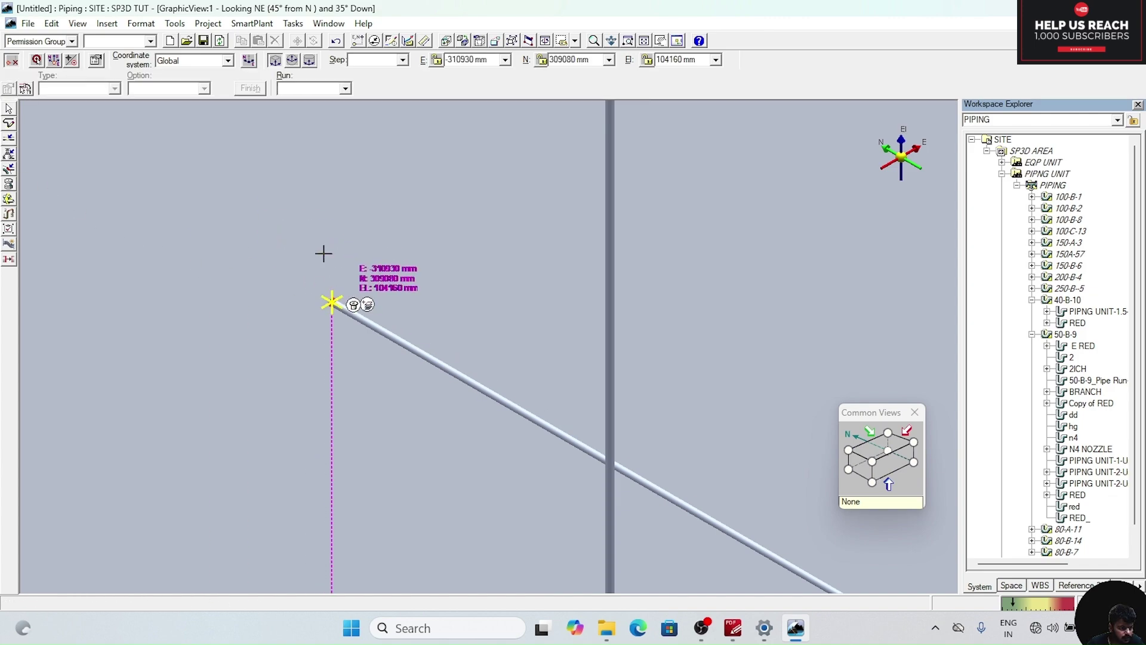
pyautogui.scroll(-5, 99, 147)
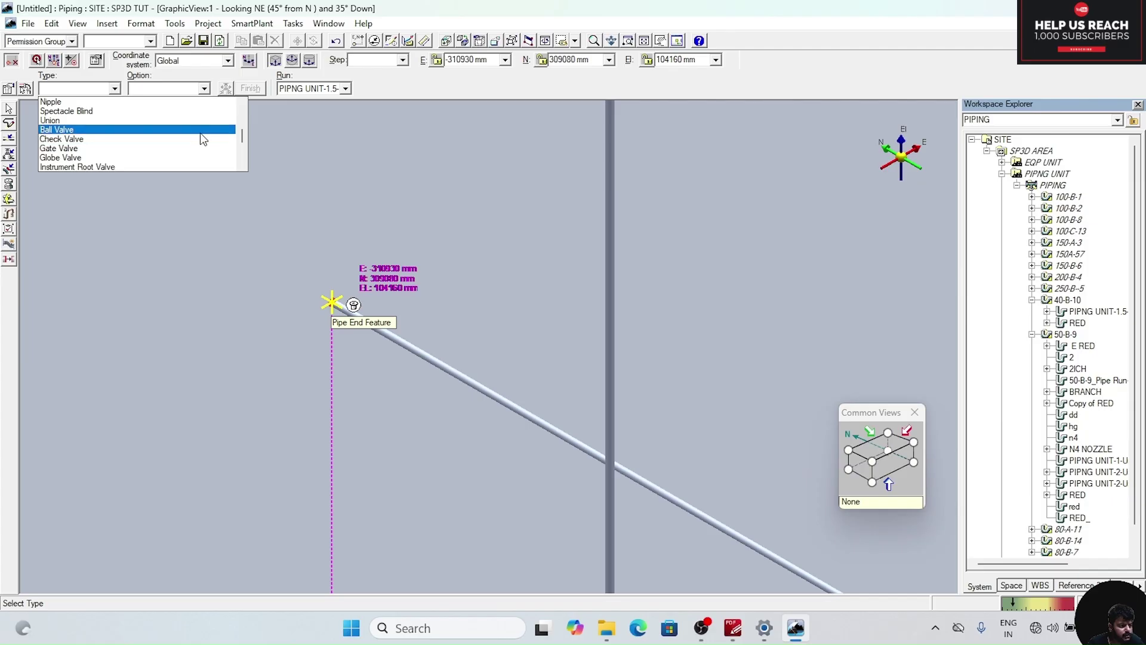
pyautogui.scroll(-3, 132, 142)
pyautogui.click(95, 147)
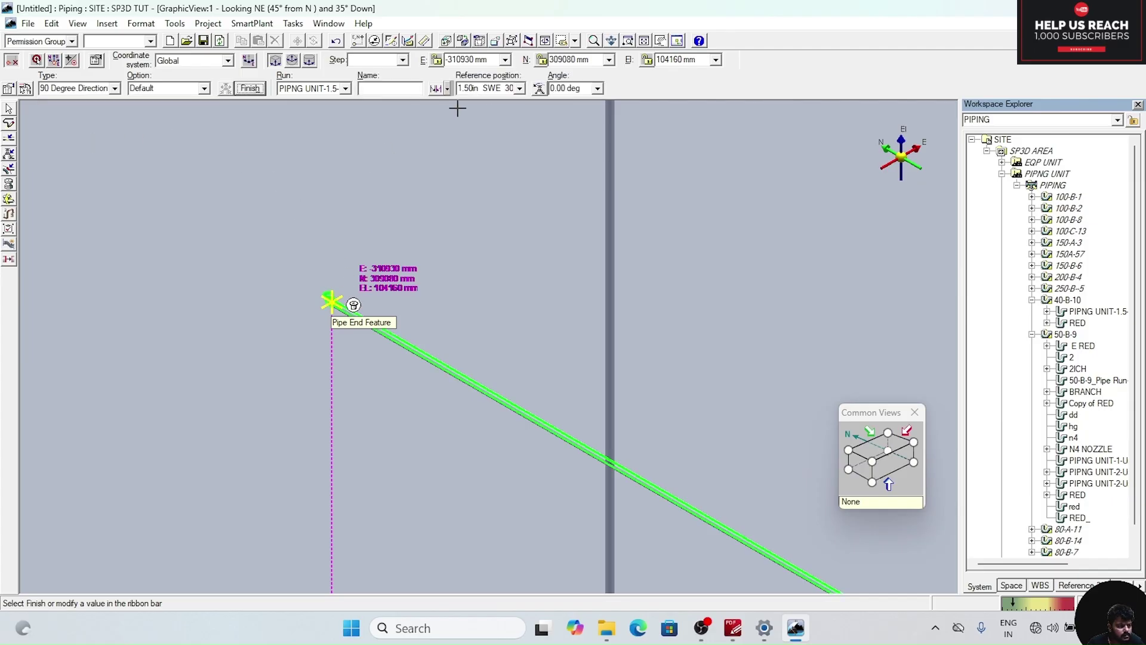
pyautogui.click(512, 89)
pyautogui.click(459, 115)
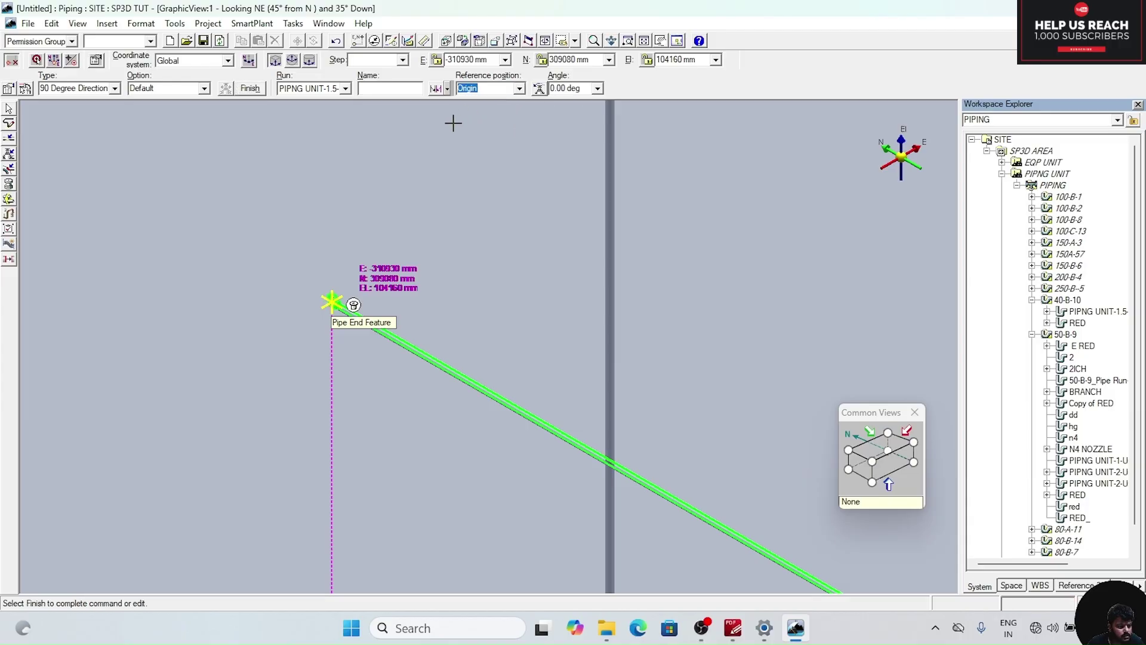
pyautogui.click(256, 90)
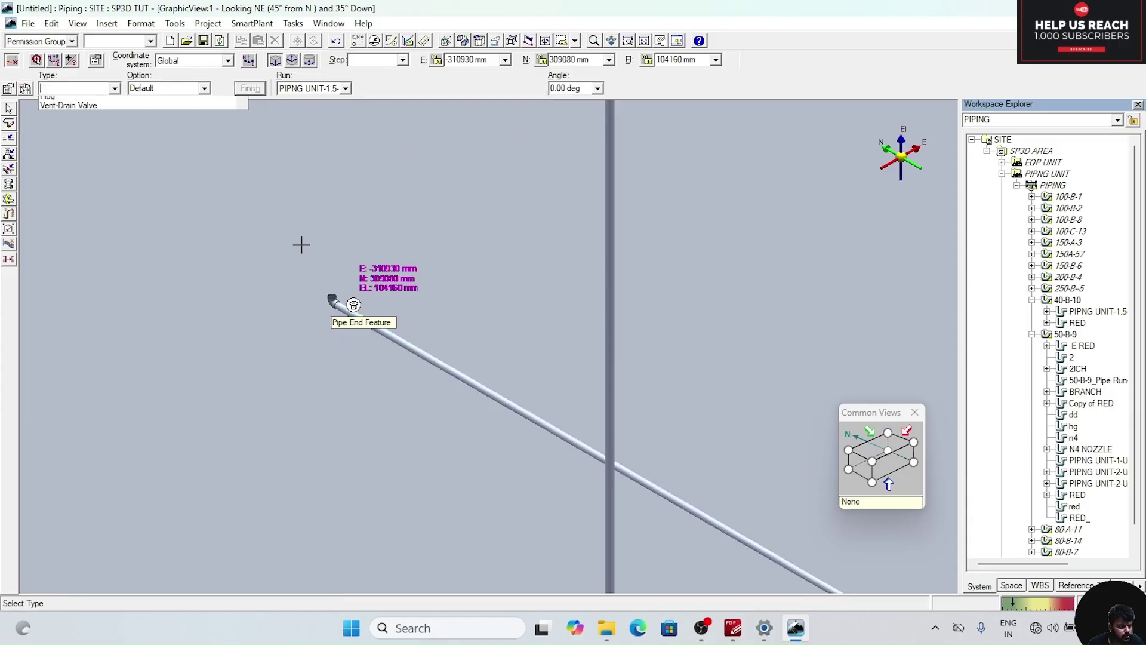
# - Route a short vertical pipe from the elbow at the line's north end up to elevation 104904 mm
pyautogui.click(8, 123)
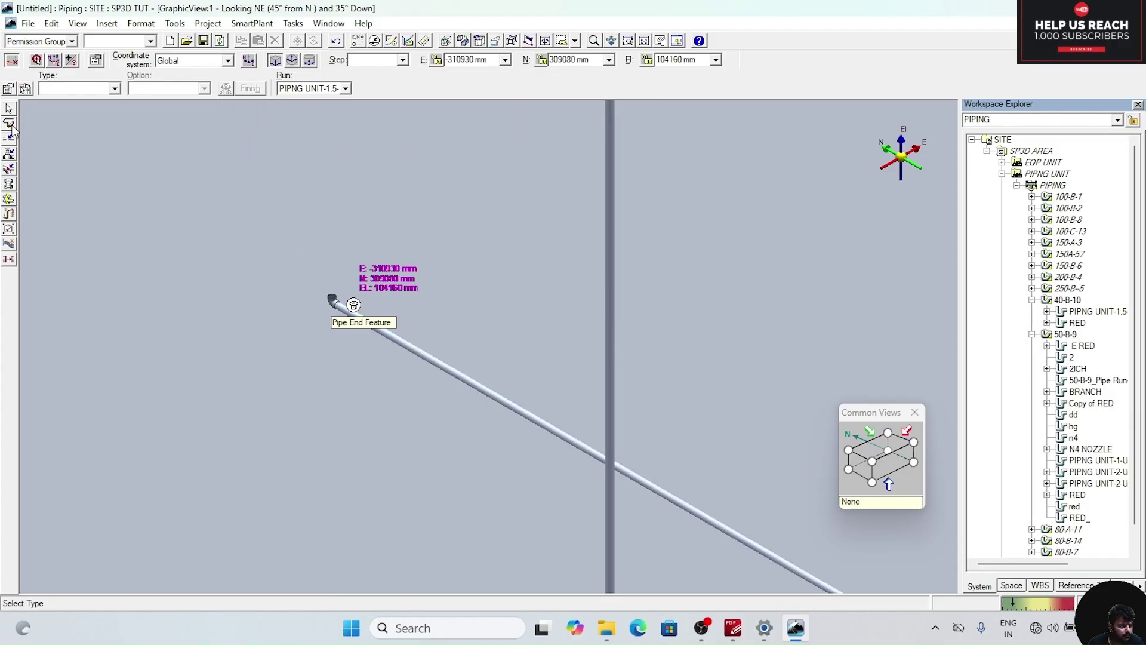
pyautogui.click(332, 300)
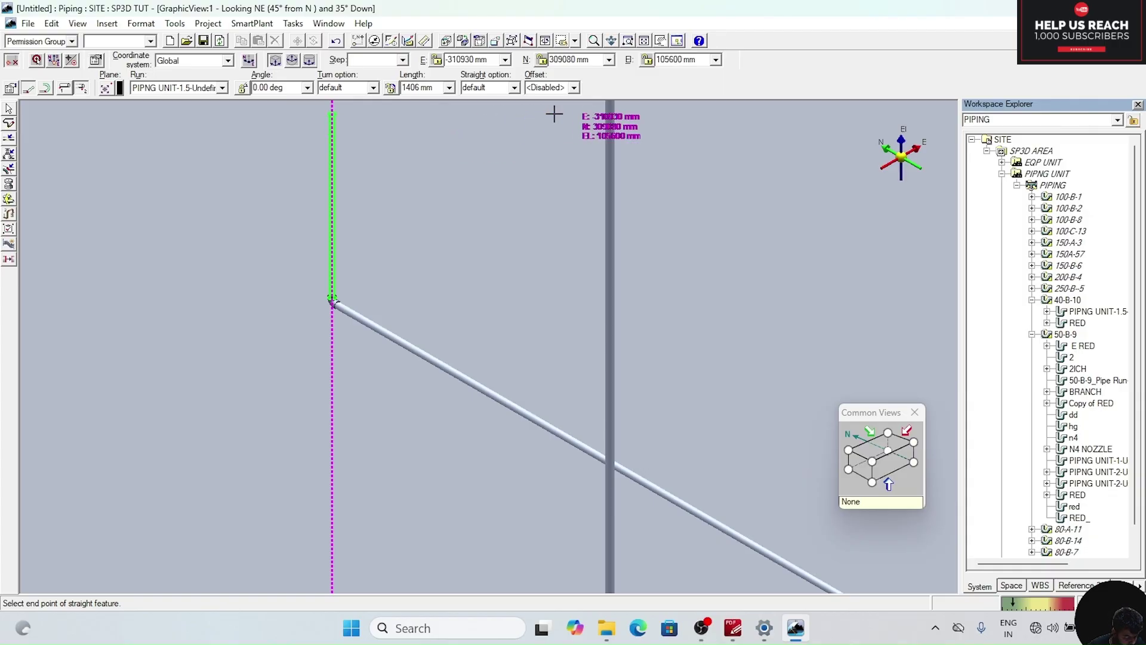
pyautogui.click(699, 60)
pyautogui.write('104904')
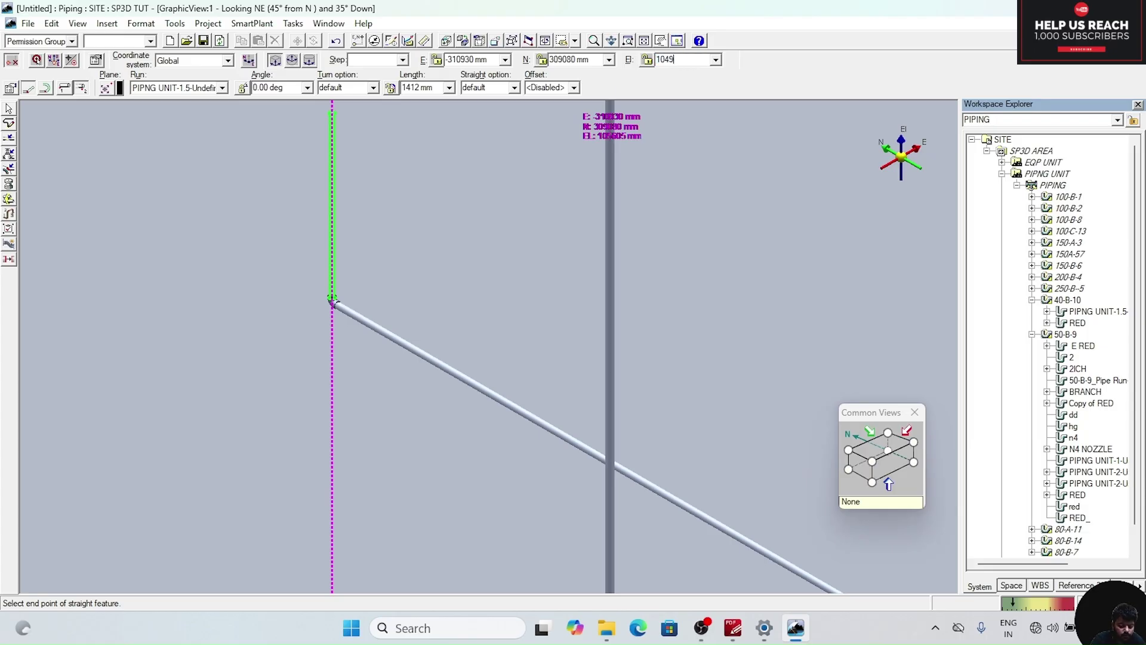
pyautogui.press('Return')
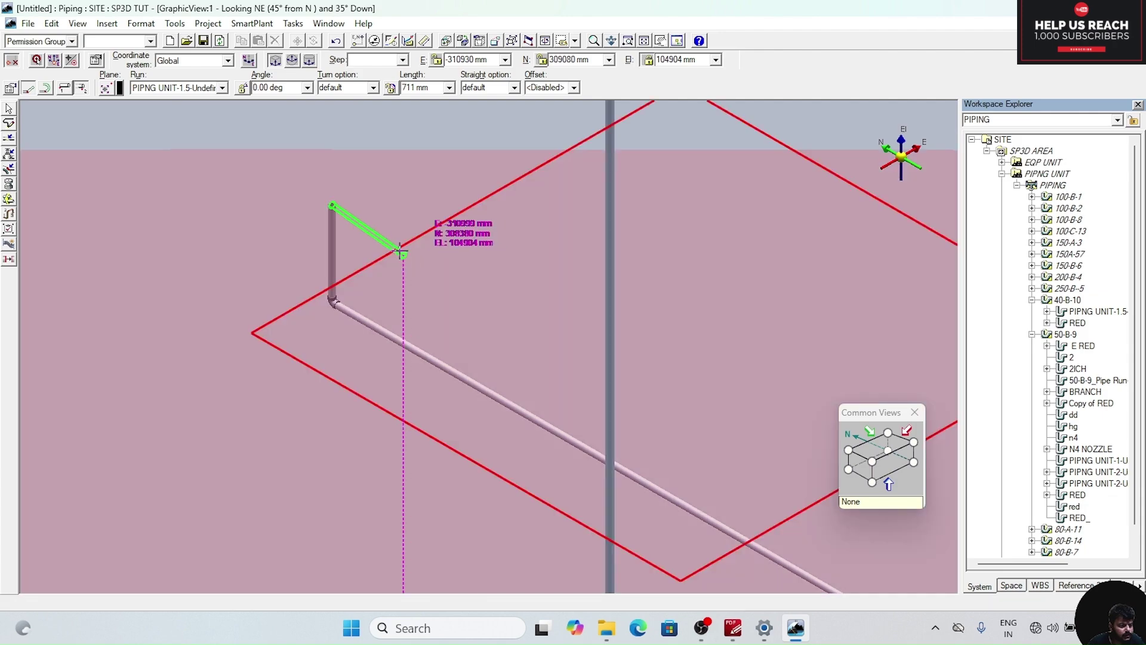
pyautogui.rightClick(397, 242)
# - Insert a Default 90 Degree Direction Change on top of the short riser, with Origin as reference position, turning the line east
pyautogui.click(9, 153)
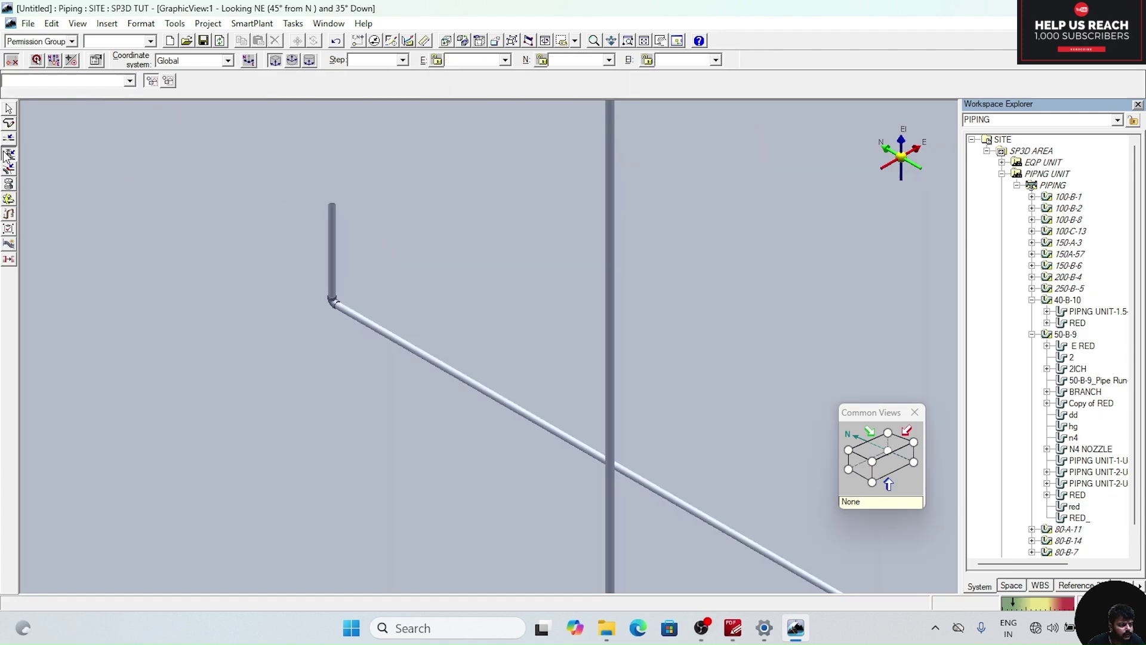
pyautogui.click(332, 203)
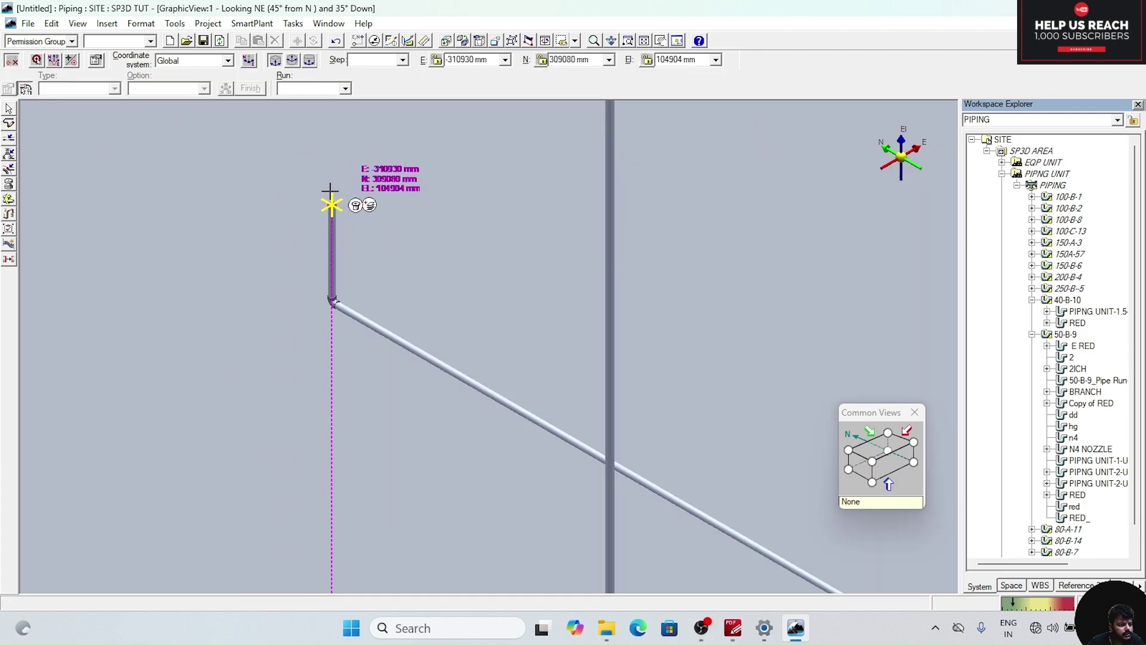
pyautogui.scroll(-4, 120, 141)
pyautogui.scroll(-3, 107, 149)
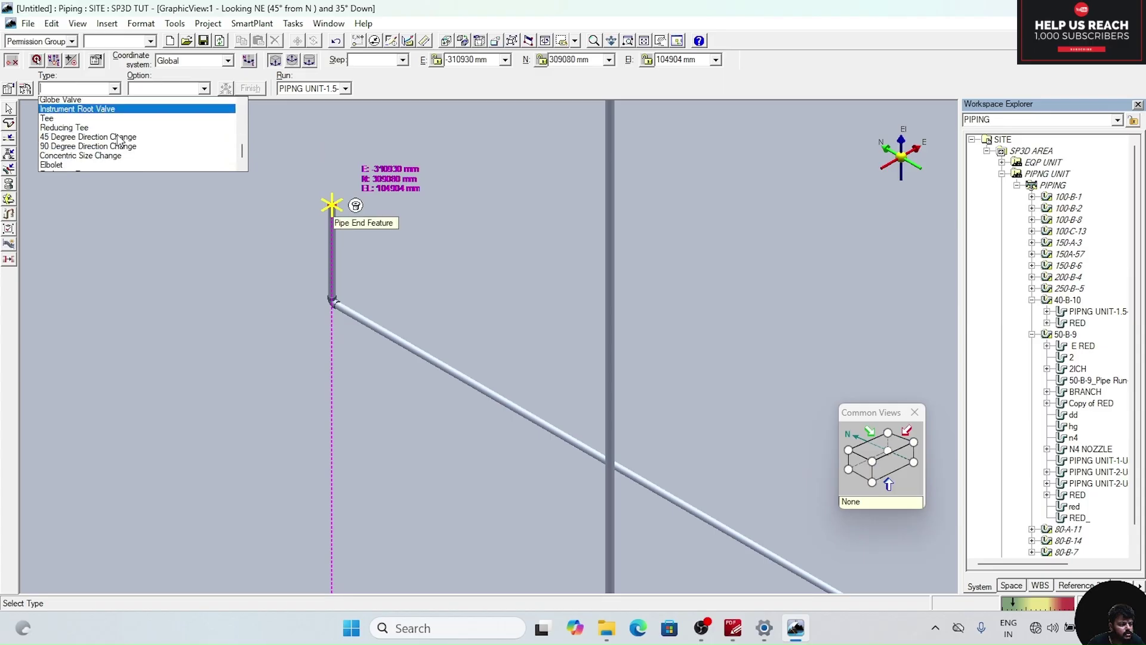
pyautogui.click(90, 120)
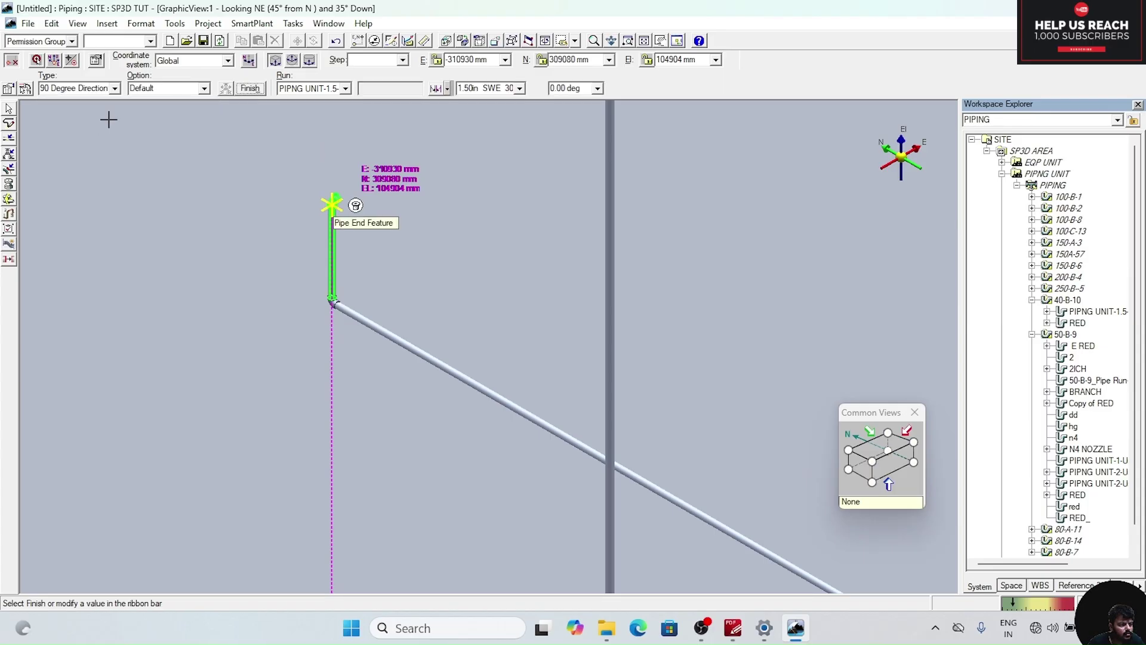
pyautogui.click(519, 88)
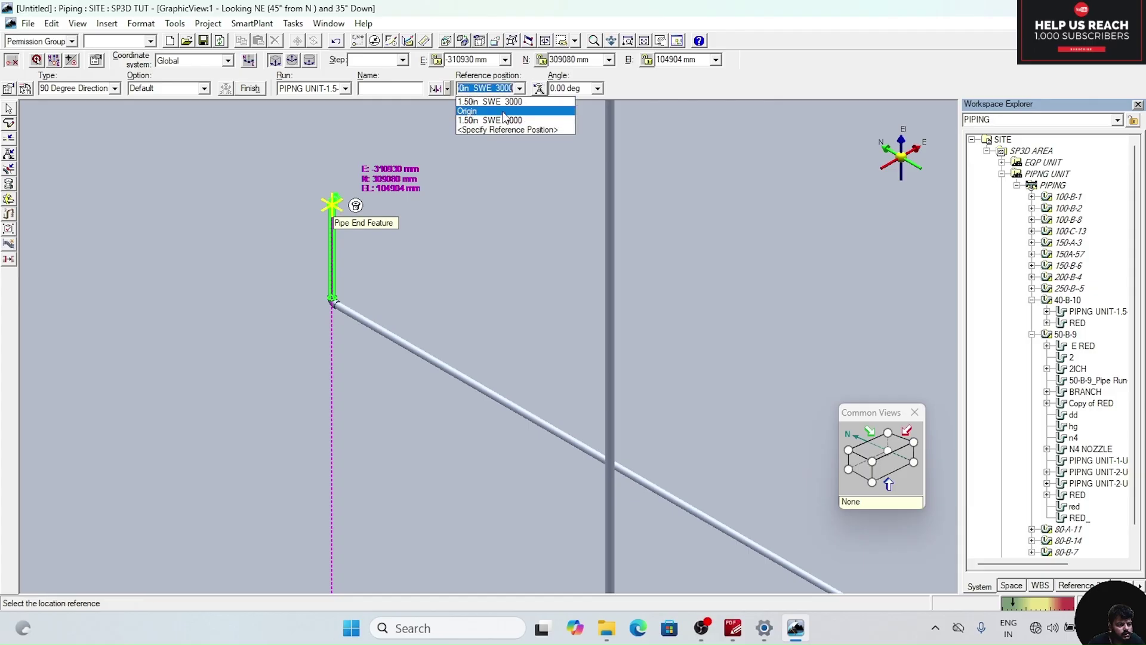
pyautogui.click(488, 111)
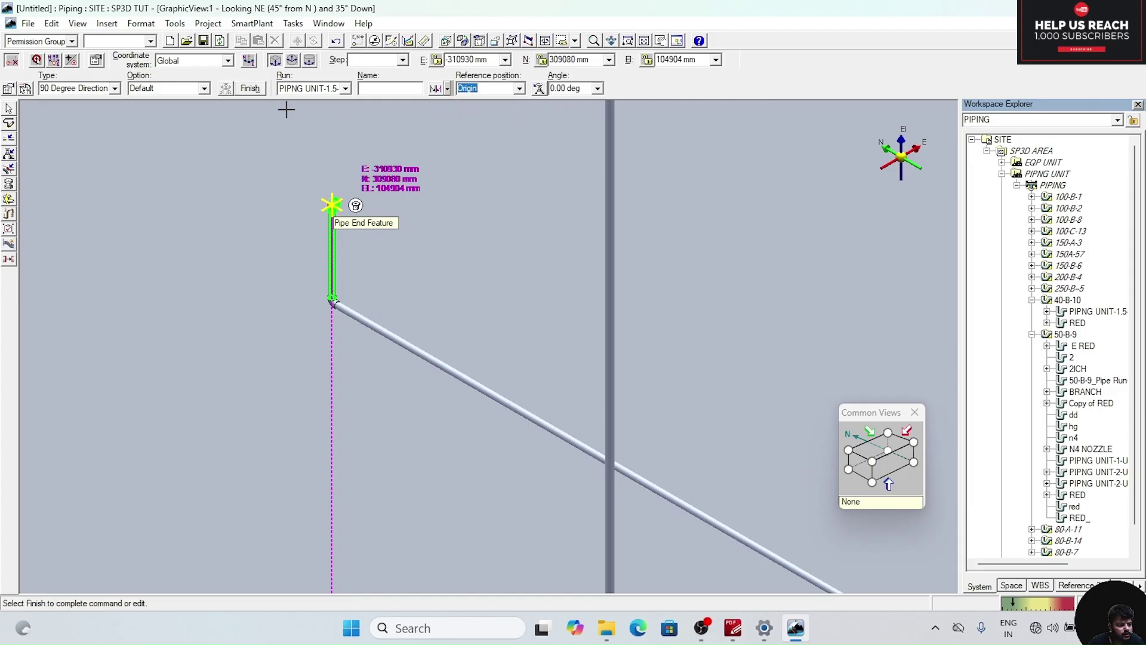
pyautogui.click(251, 89)
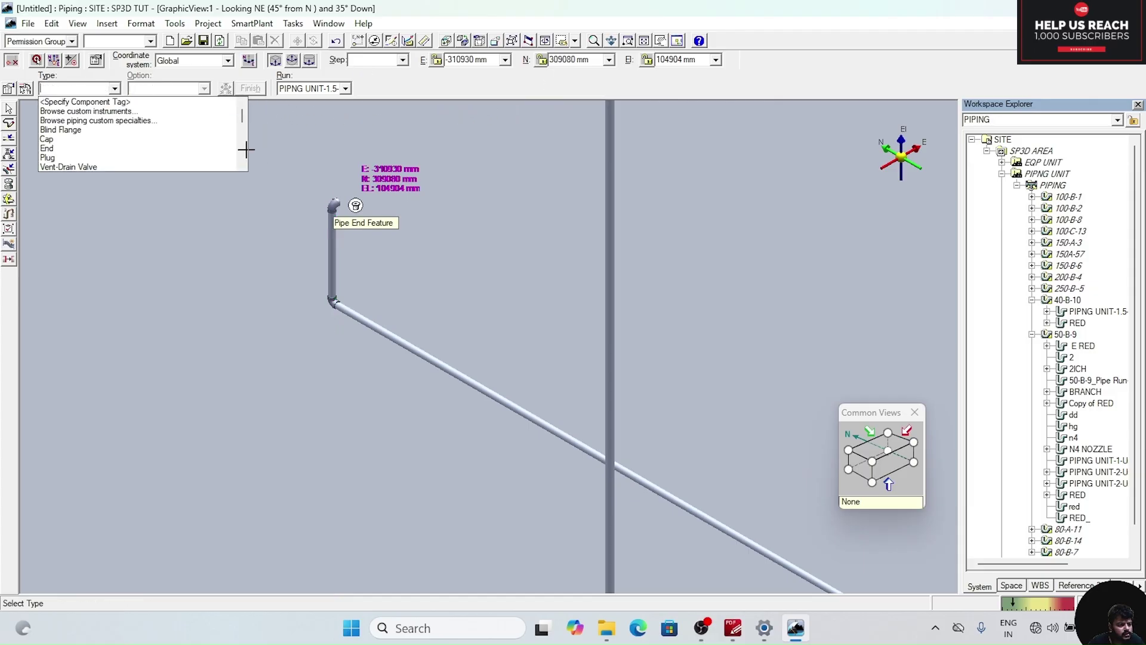
# - Route a horizontal pipe east from the short riser's top elbow to easting -303000 mm, checking the 40-B-10 isometric in PDF-XChange Editor
pyautogui.click(11, 126)
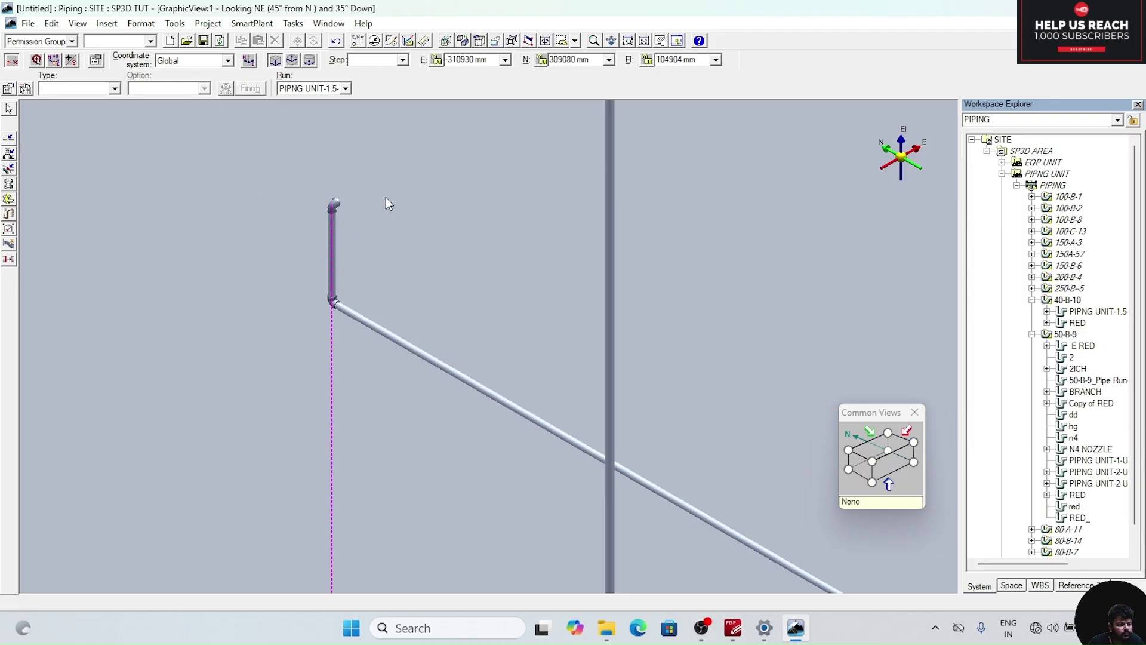
pyautogui.click(334, 206)
pyautogui.scroll(-2, 452, 160)
pyautogui.moveTo(447, 168); pyautogui.dragTo(371, 376, button='middle')
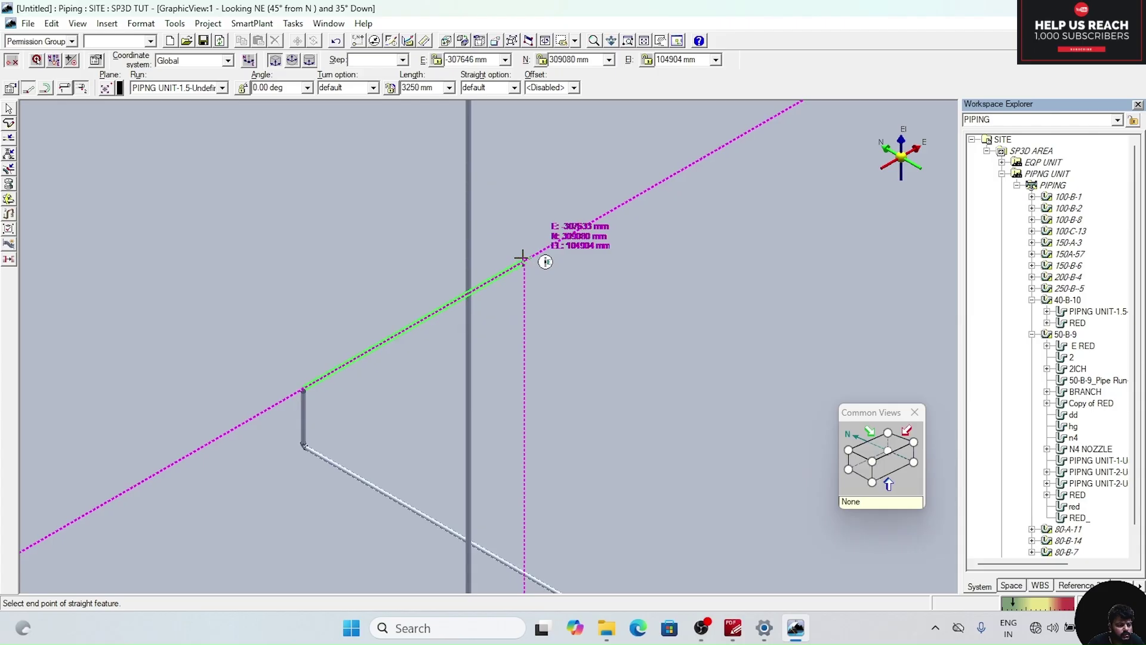
pyautogui.click(734, 628)
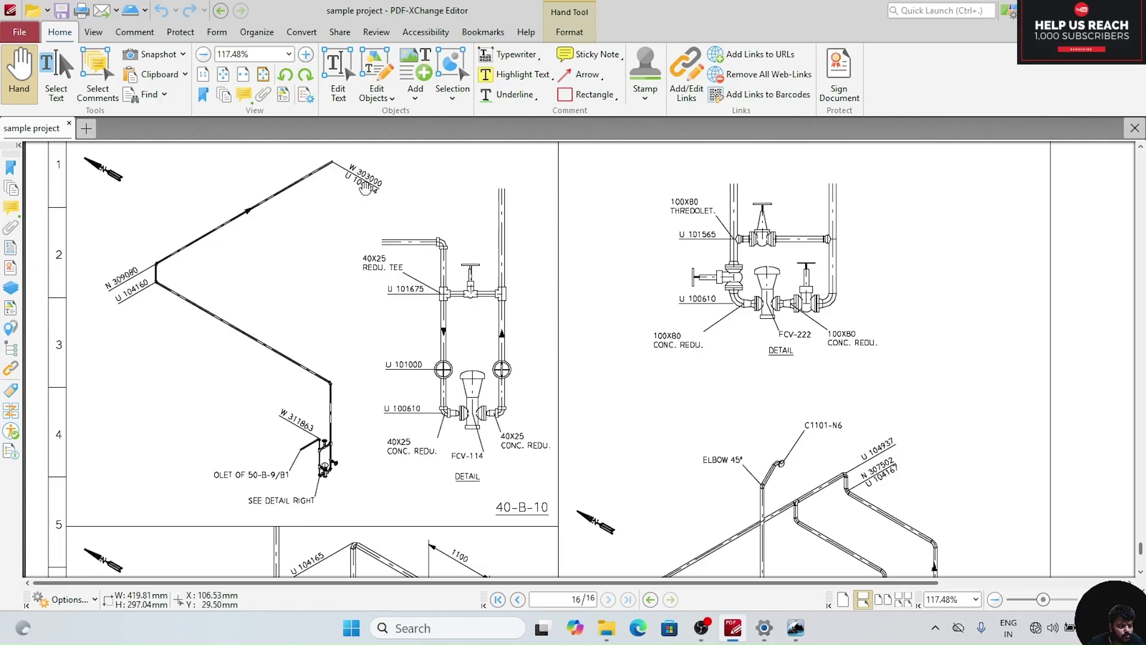
pyautogui.click(1060, 11)
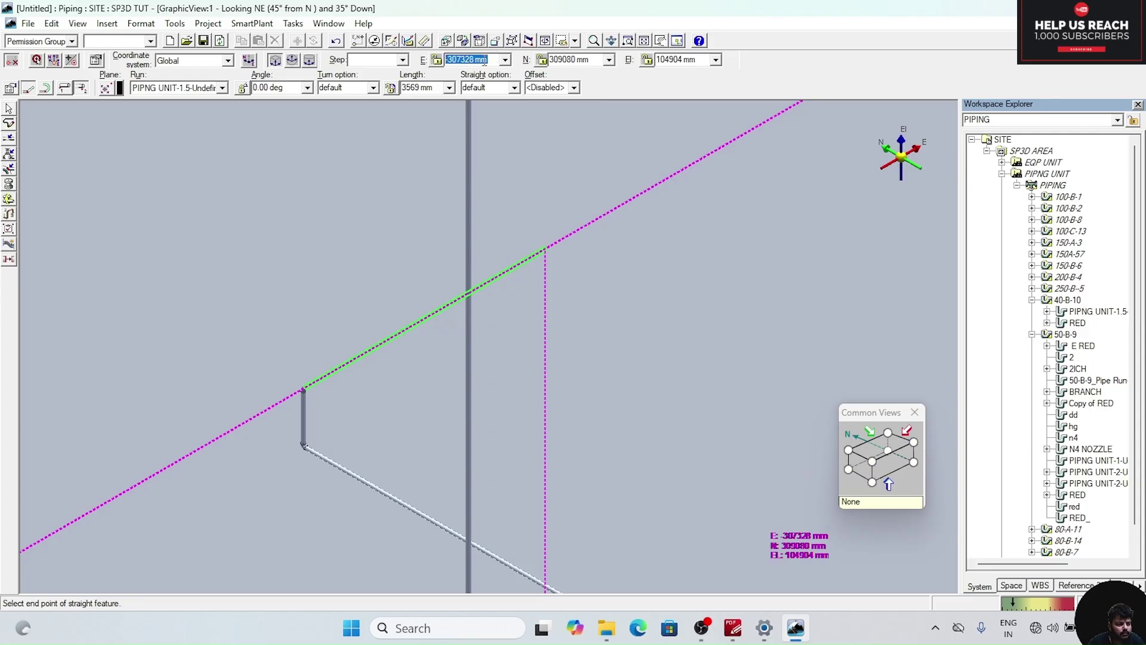
pyautogui.press('BackSpace')
pyautogui.press('Return')
pyautogui.click(559, 256)
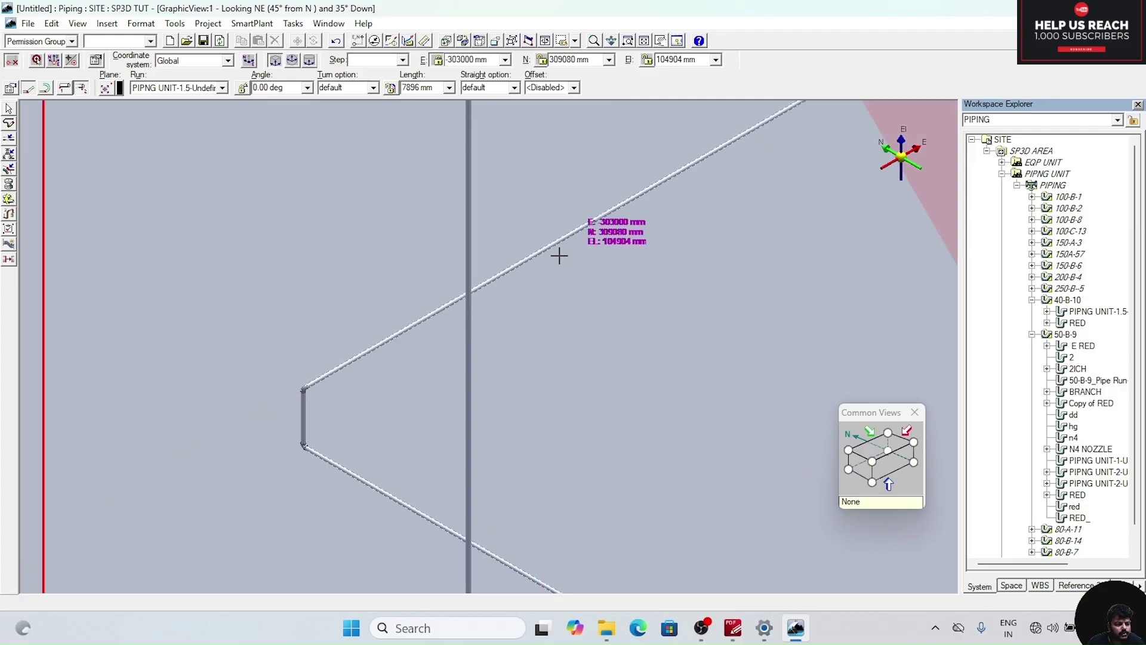
pyautogui.rightClick(560, 255)
# - Start inserting a Reducing Tee with option 1.5x1 in Default on the west vertical pipe above the control valve
pyautogui.scroll(-3, 581, 269)
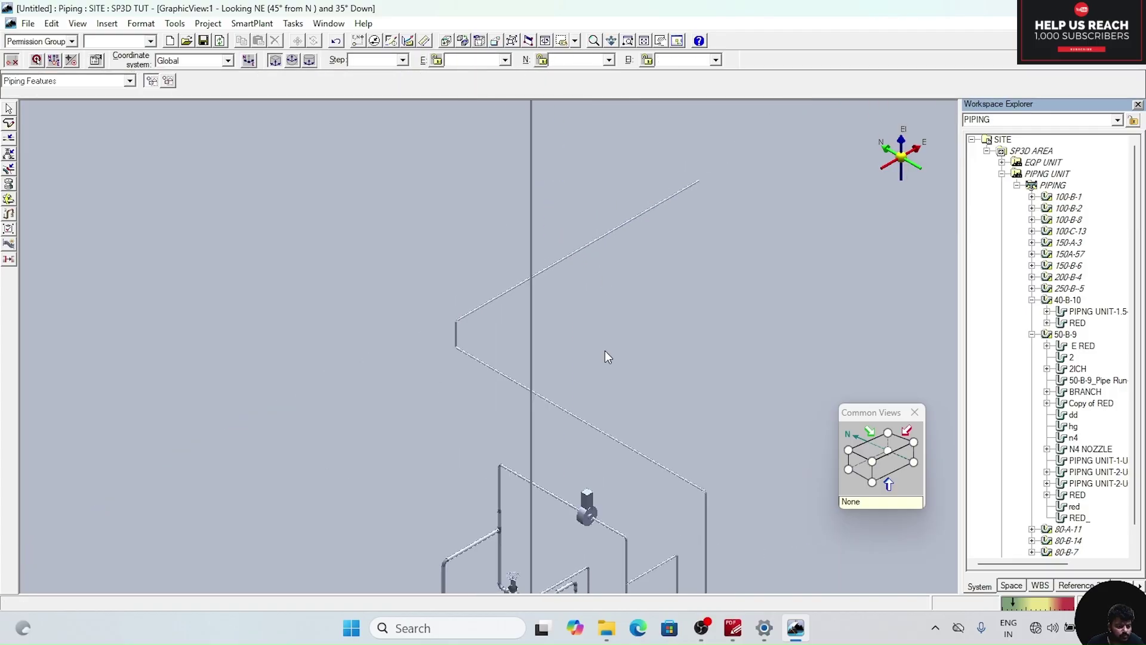
pyautogui.moveTo(604, 349); pyautogui.dragTo(544, 145, button='middle')
pyautogui.scroll(6, 612, 417)
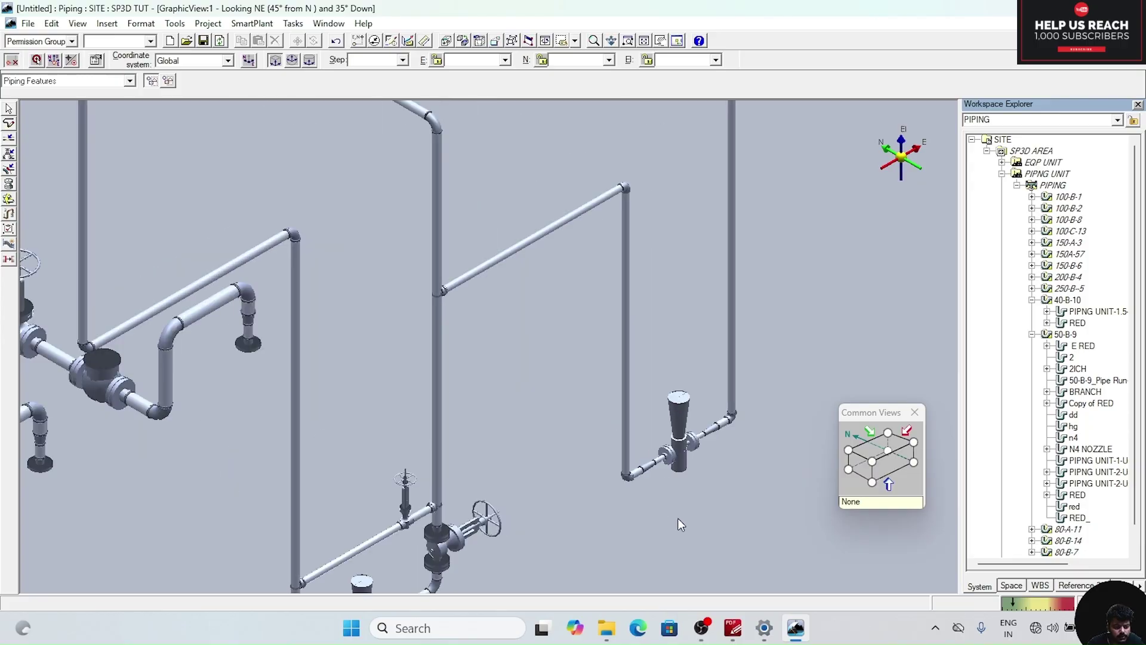
pyautogui.scroll(4, 548, 333)
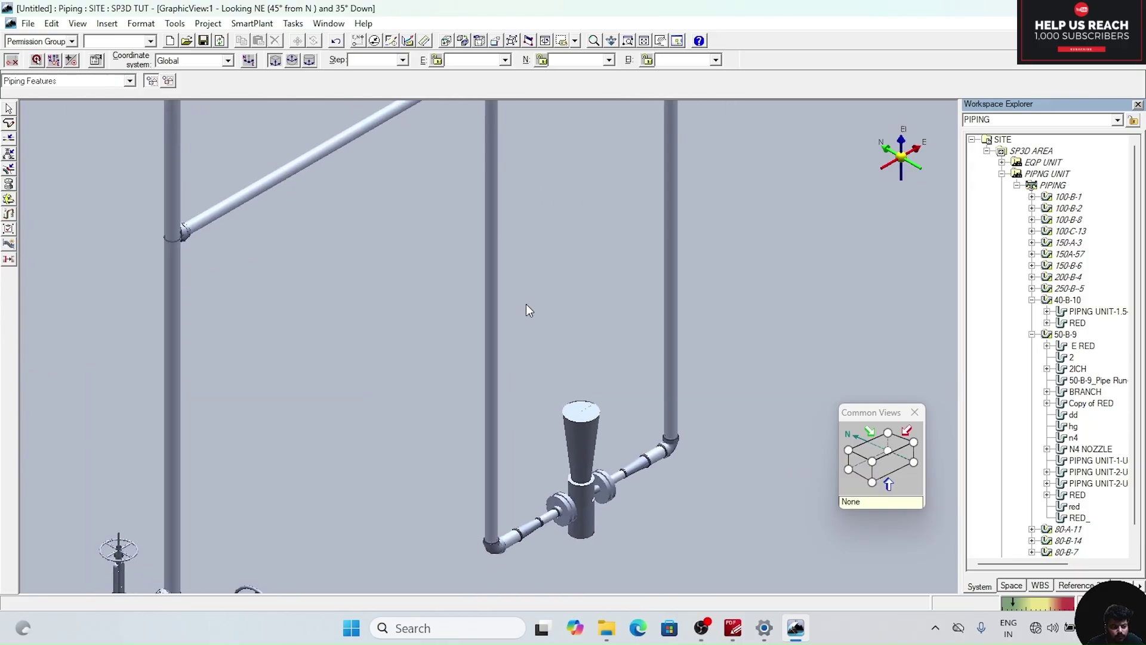
pyautogui.click(915, 442)
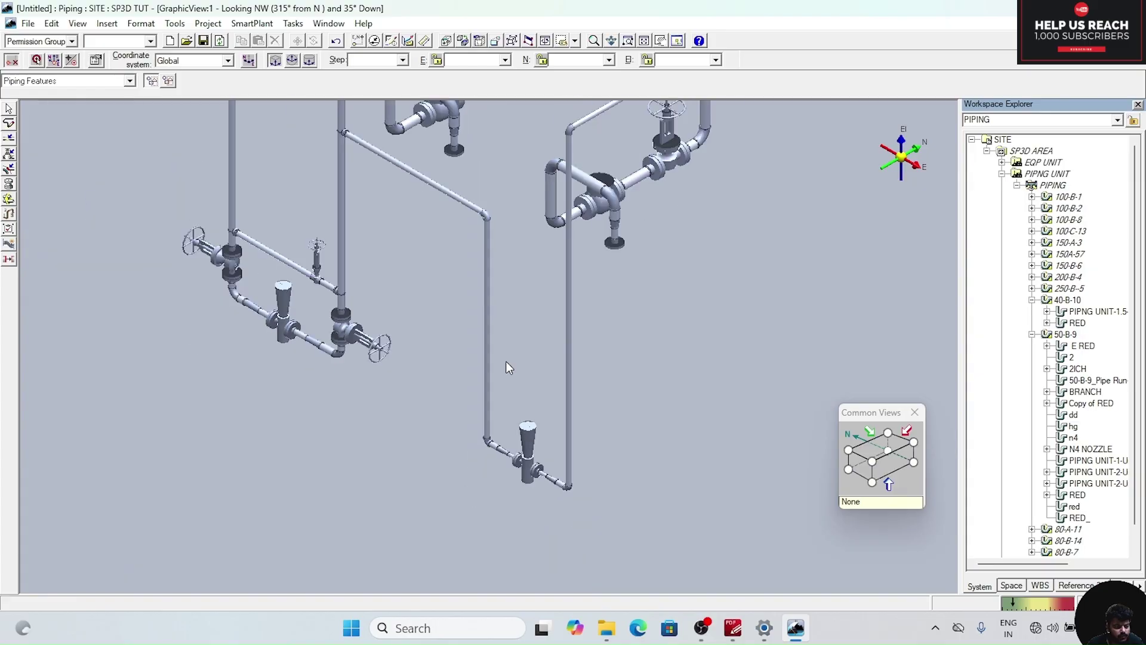
pyautogui.scroll(3, 462, 361)
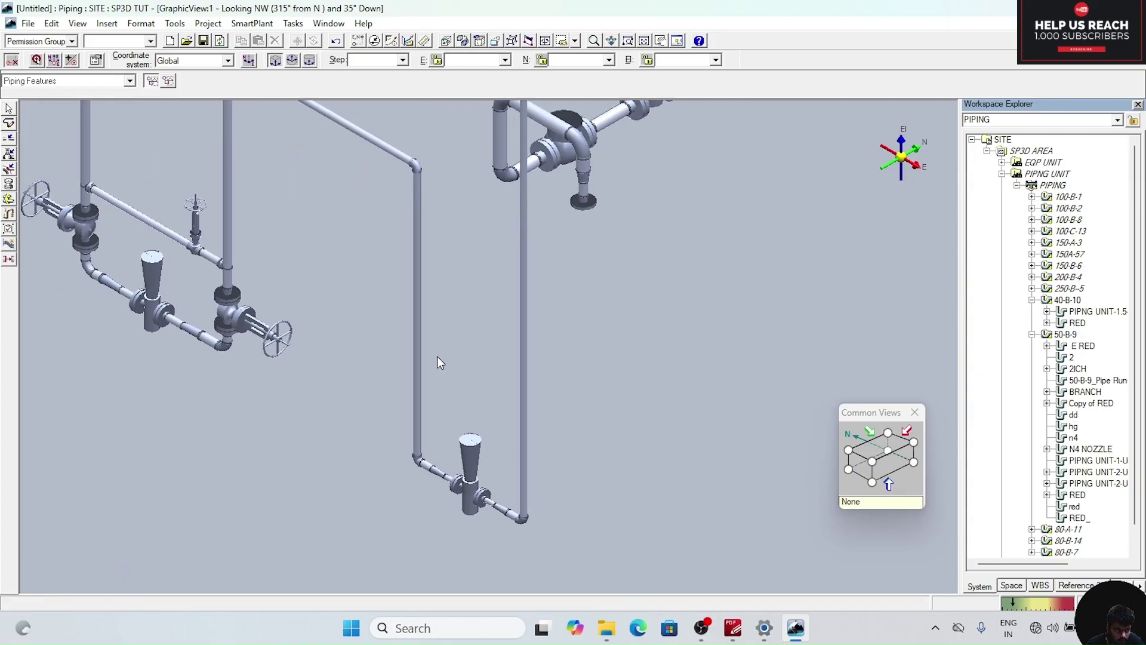
pyautogui.click(10, 155)
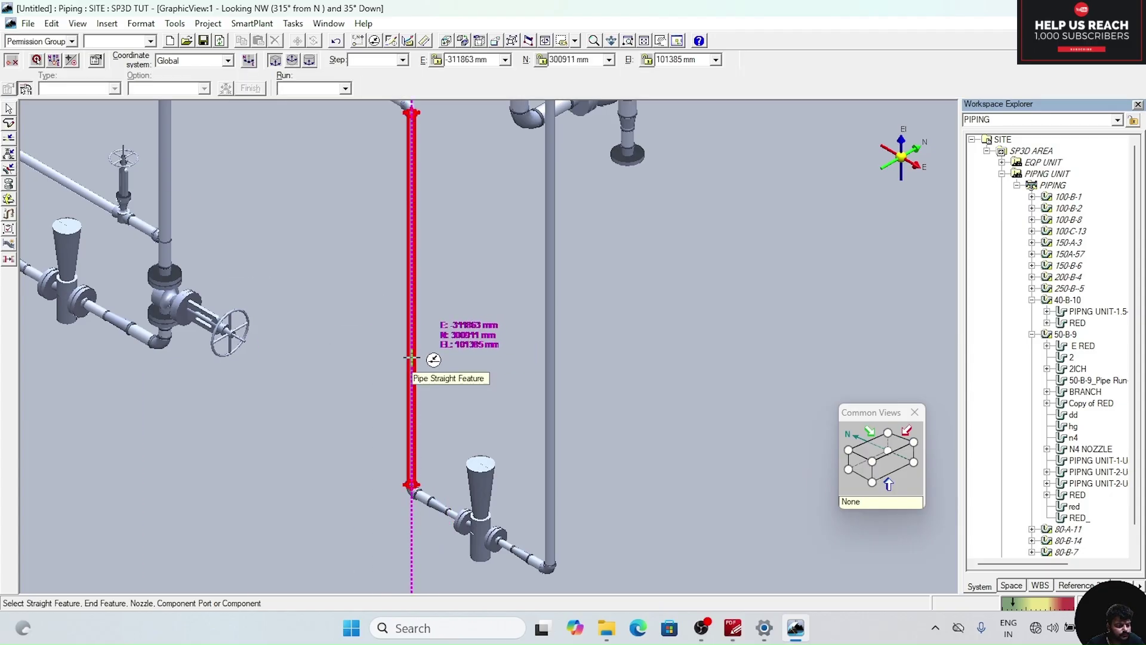
pyautogui.click(411, 357)
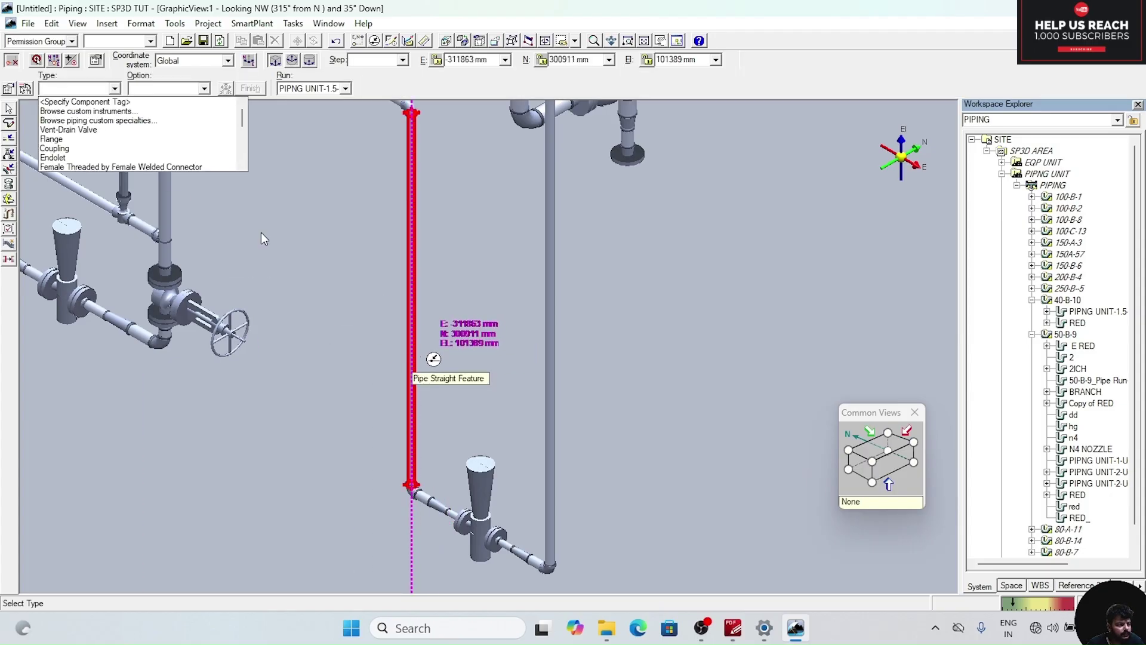
pyautogui.scroll(-2, 102, 135)
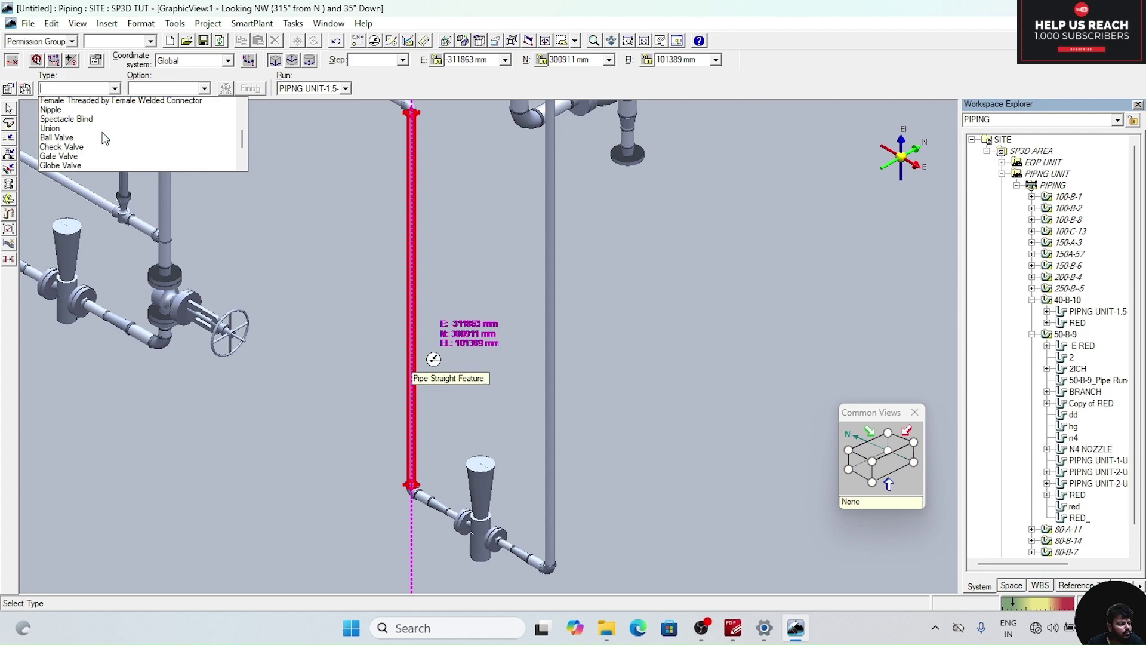
pyautogui.scroll(-3, 102, 134)
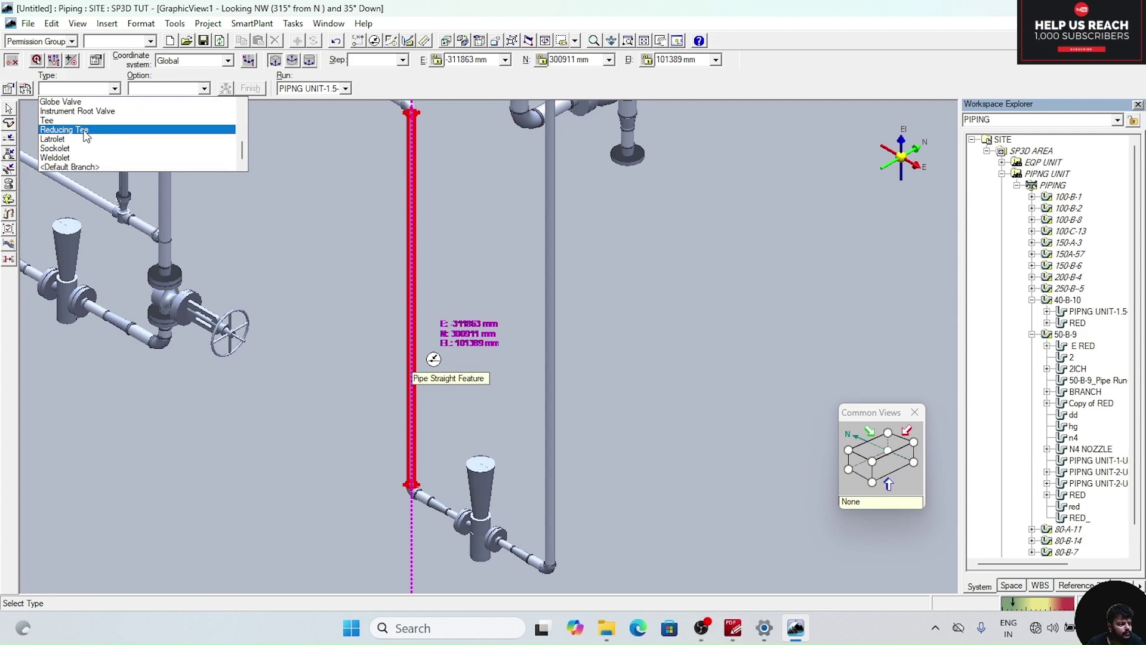
pyautogui.click(86, 130)
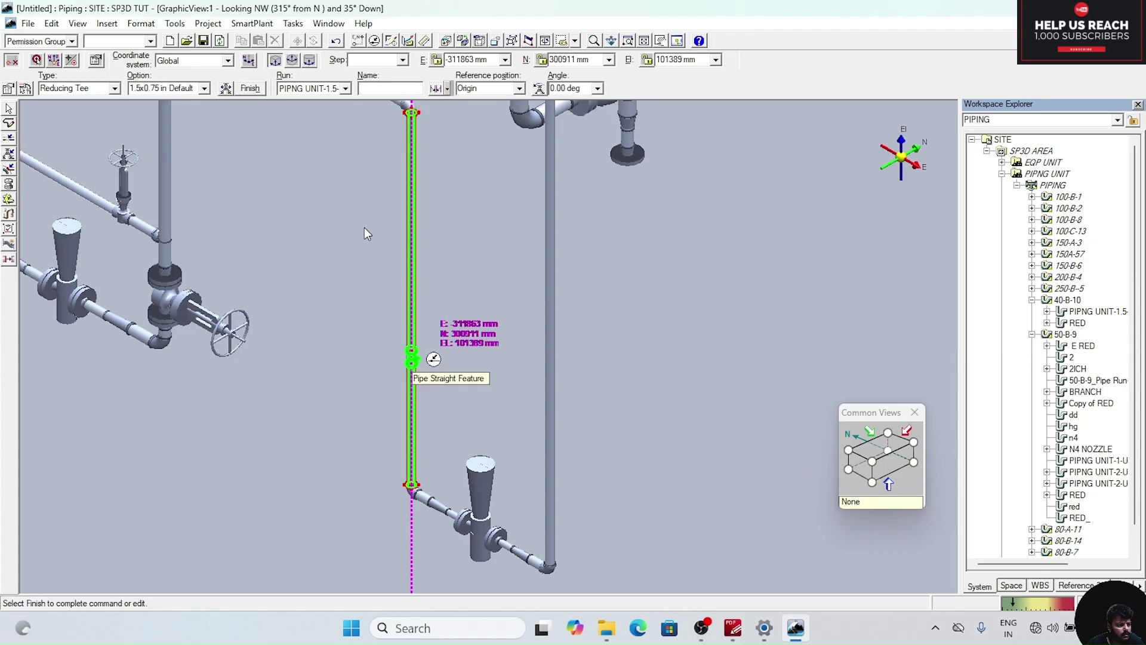
pyautogui.click(204, 89)
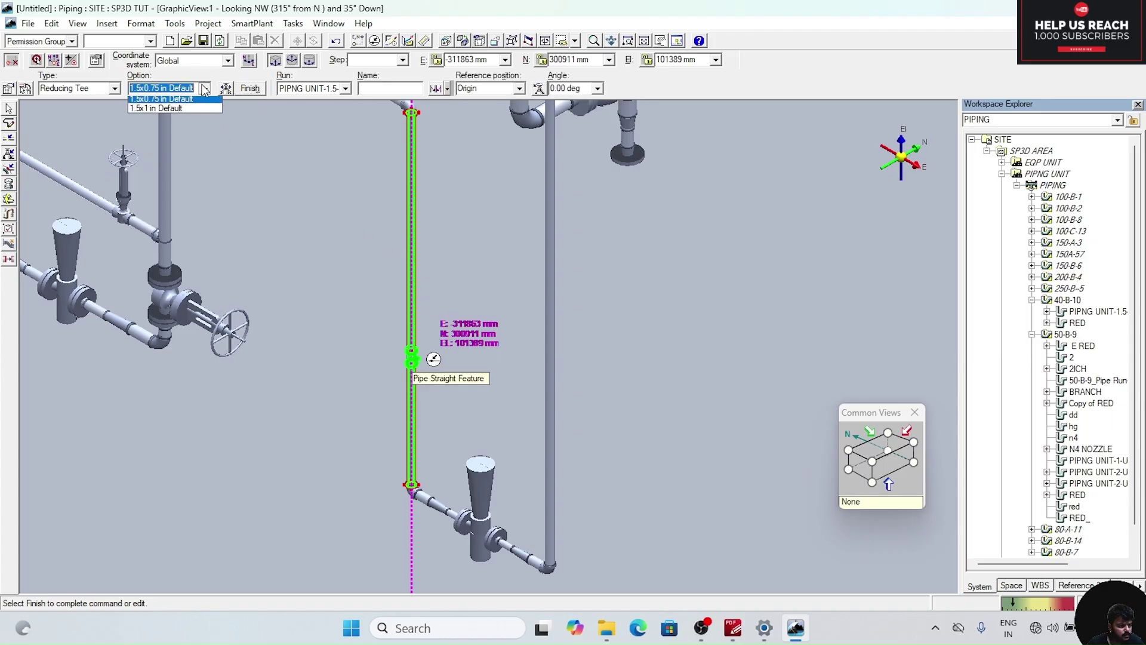
pyautogui.click(185, 109)
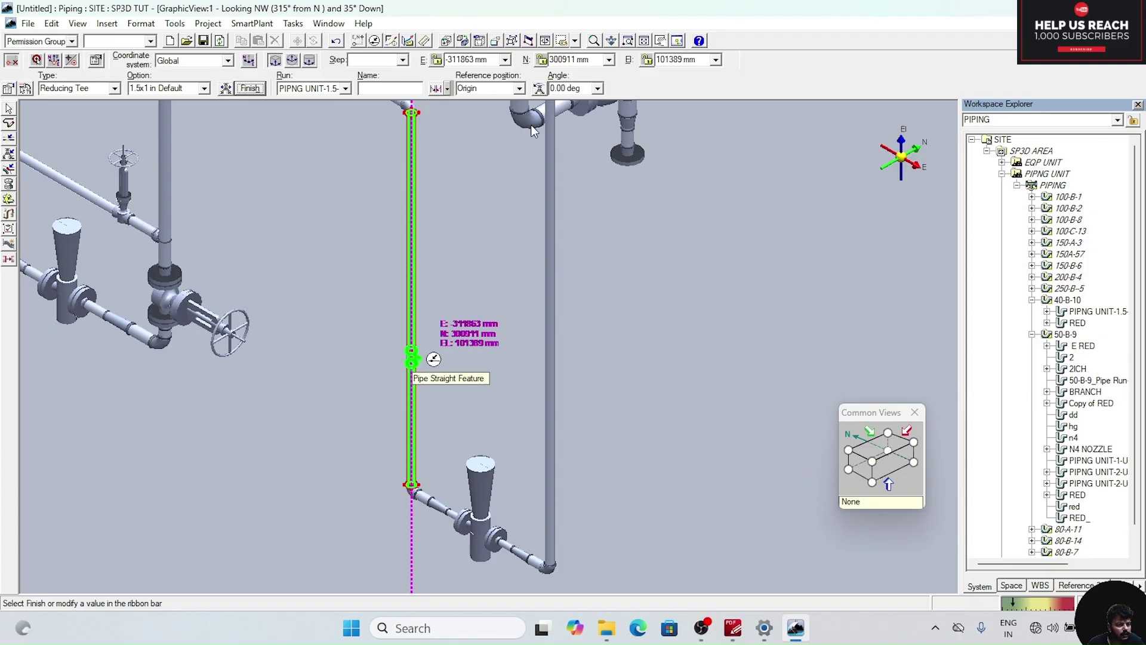
# - Enter 101675 mm as the reducing tee's elevation, checking the 40-B-10 detail in PDF-XChange Editor, and finish placing the tee
pyautogui.click(700, 60)
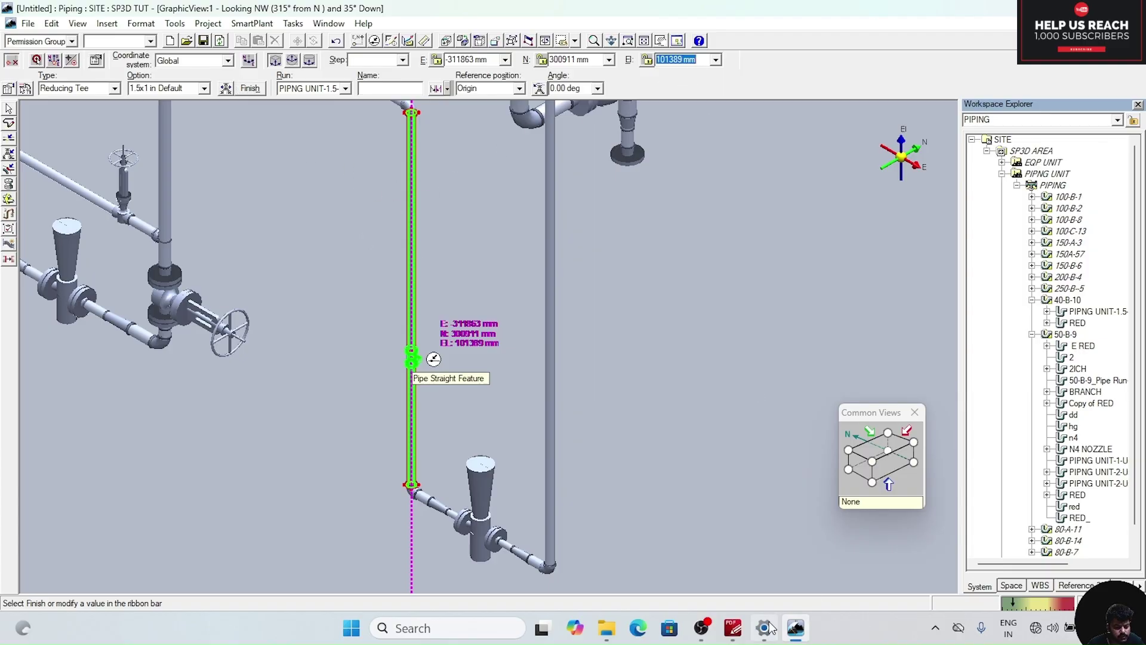
pyautogui.click(734, 628)
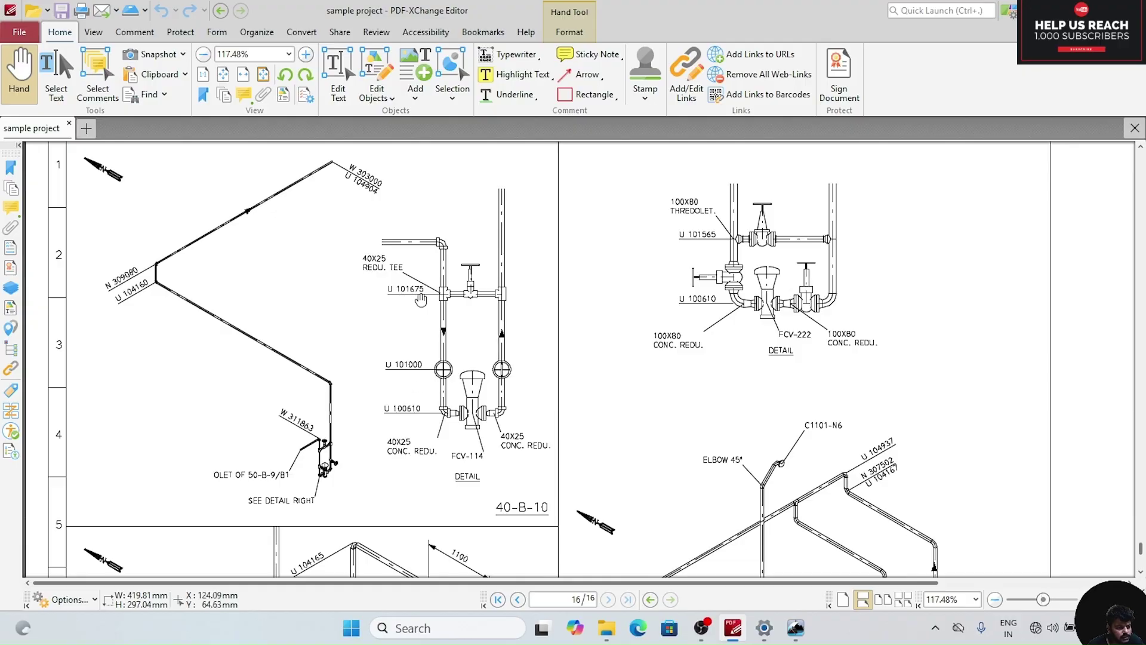
pyautogui.click(1061, 10)
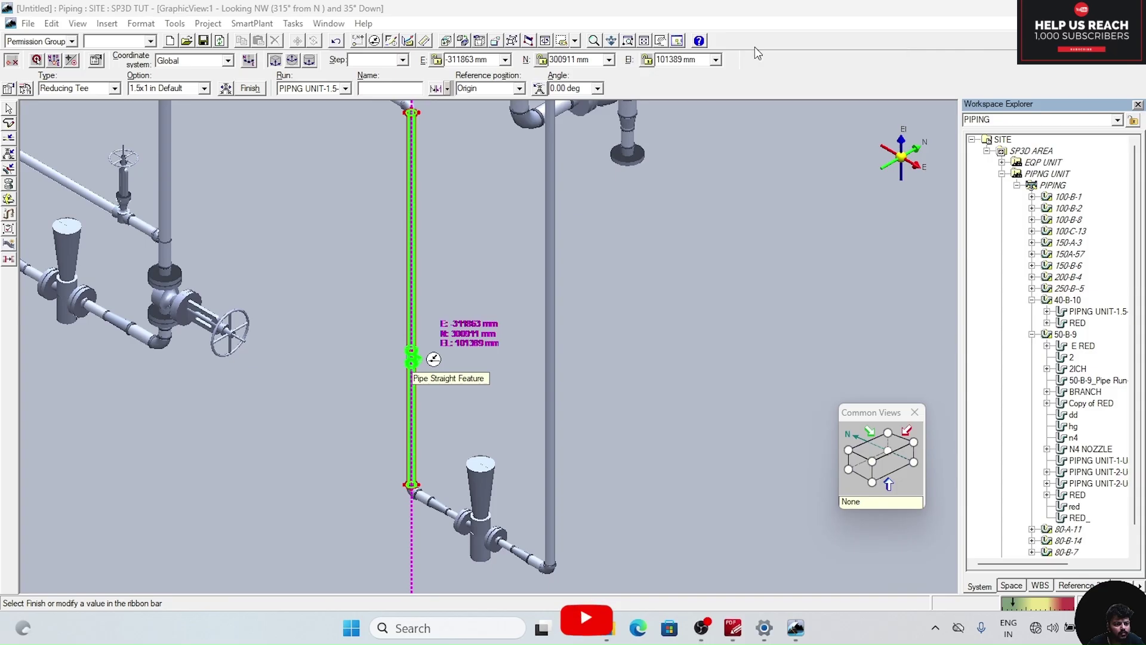
pyautogui.click(687, 59)
pyautogui.write('10')
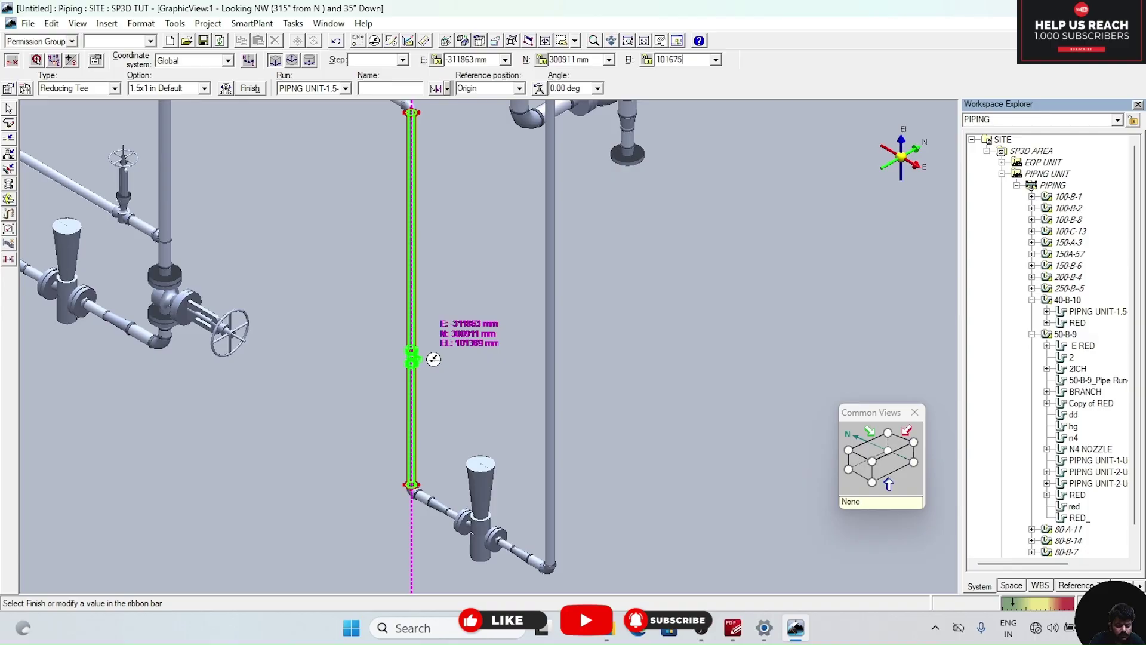
pyautogui.write('1675')
pyautogui.press('Return')
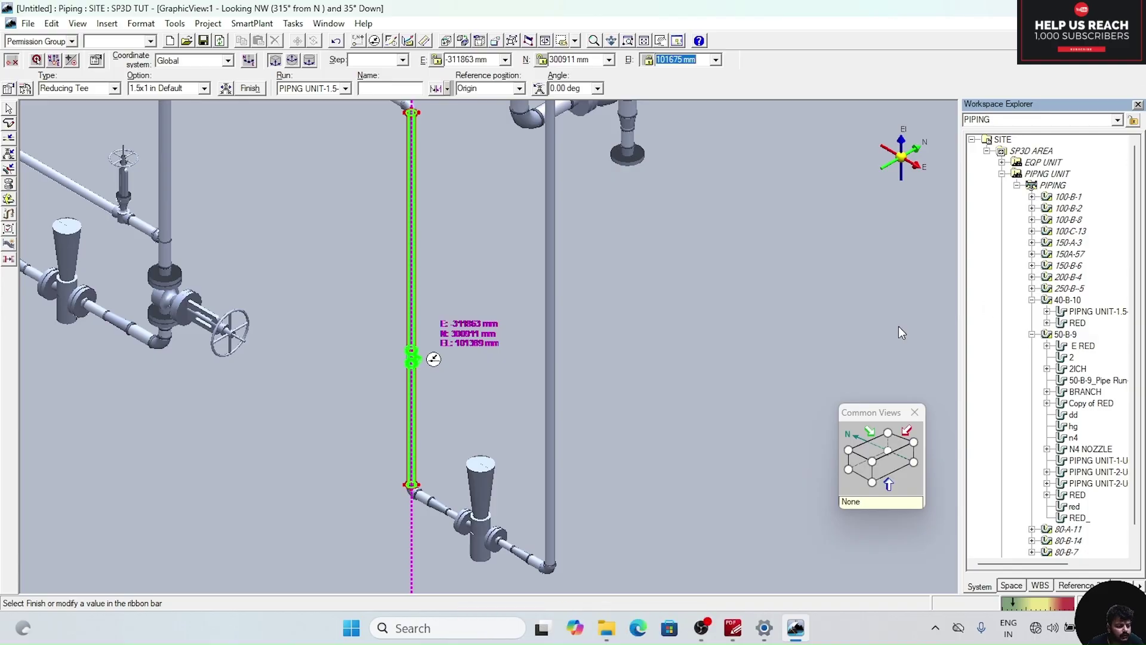
pyautogui.click(246, 90)
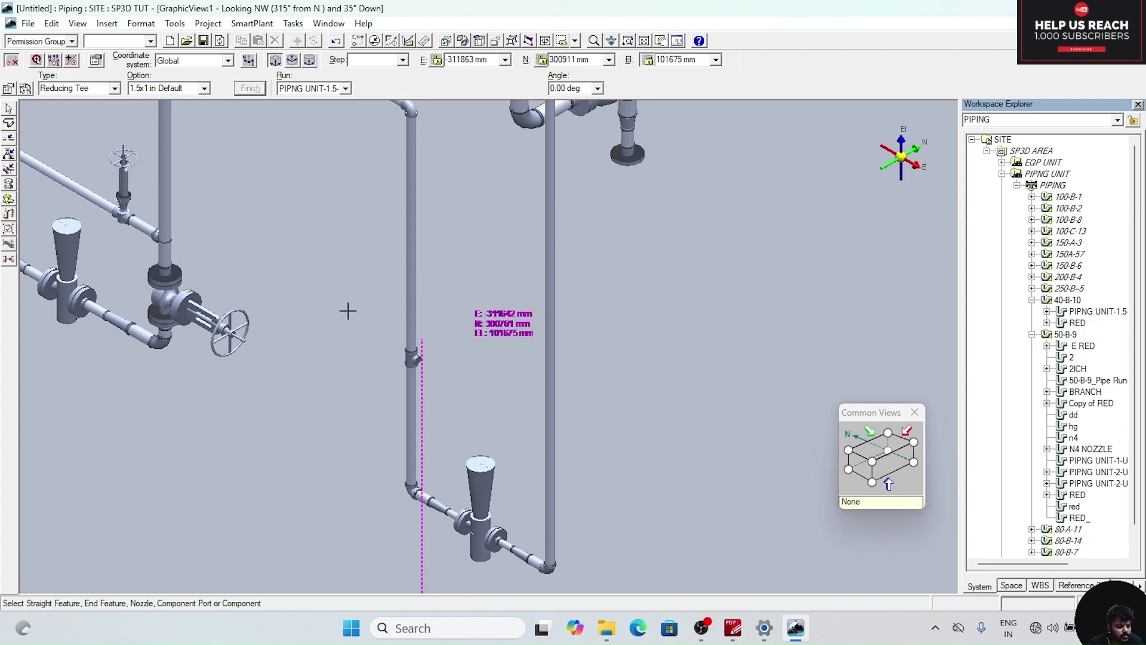
# - Create a 1 in pipe run named BRANCH from the reducing tee's outlet and route it east to the opposite vertical pipe
pyautogui.click(9, 130)
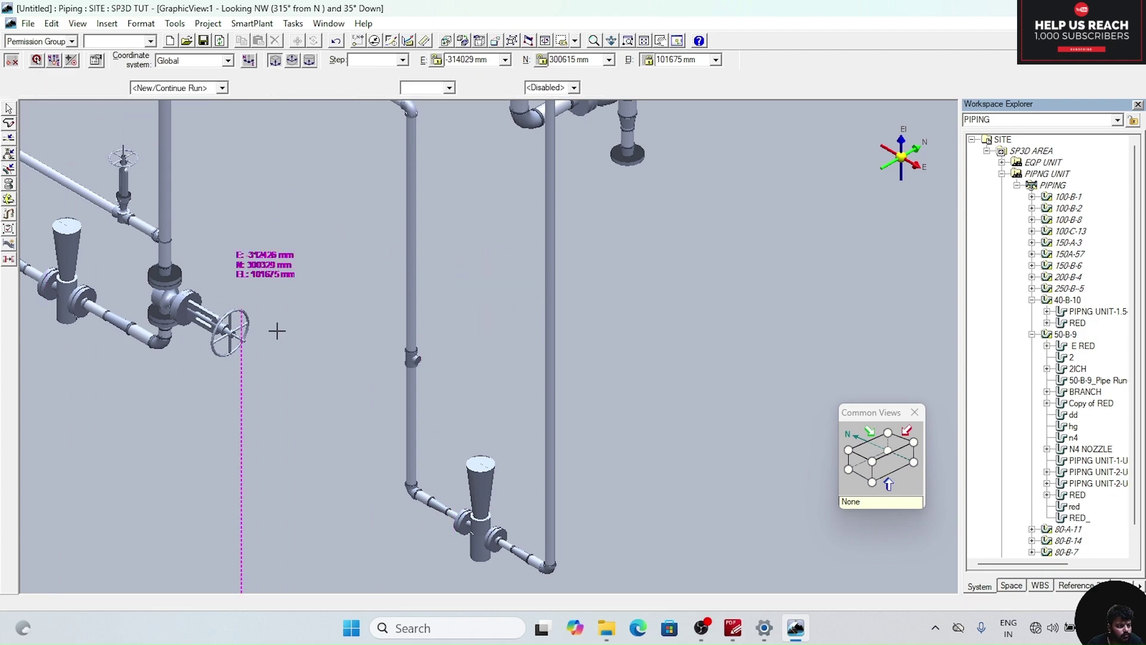
pyautogui.scroll(3, 412, 358)
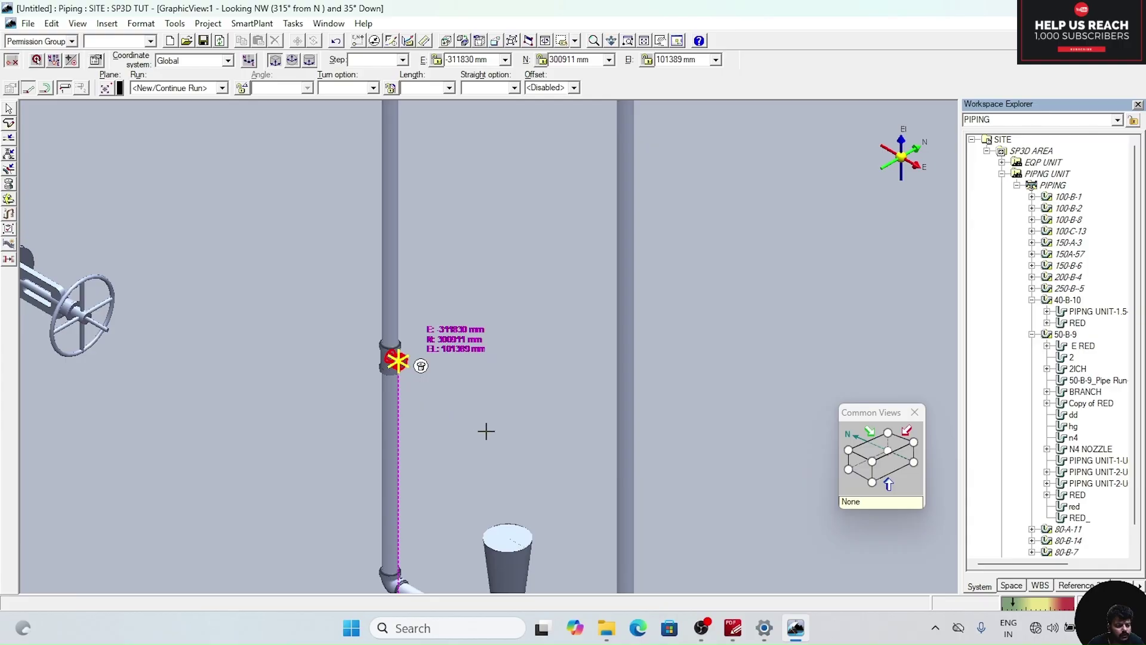
pyautogui.click(397, 361)
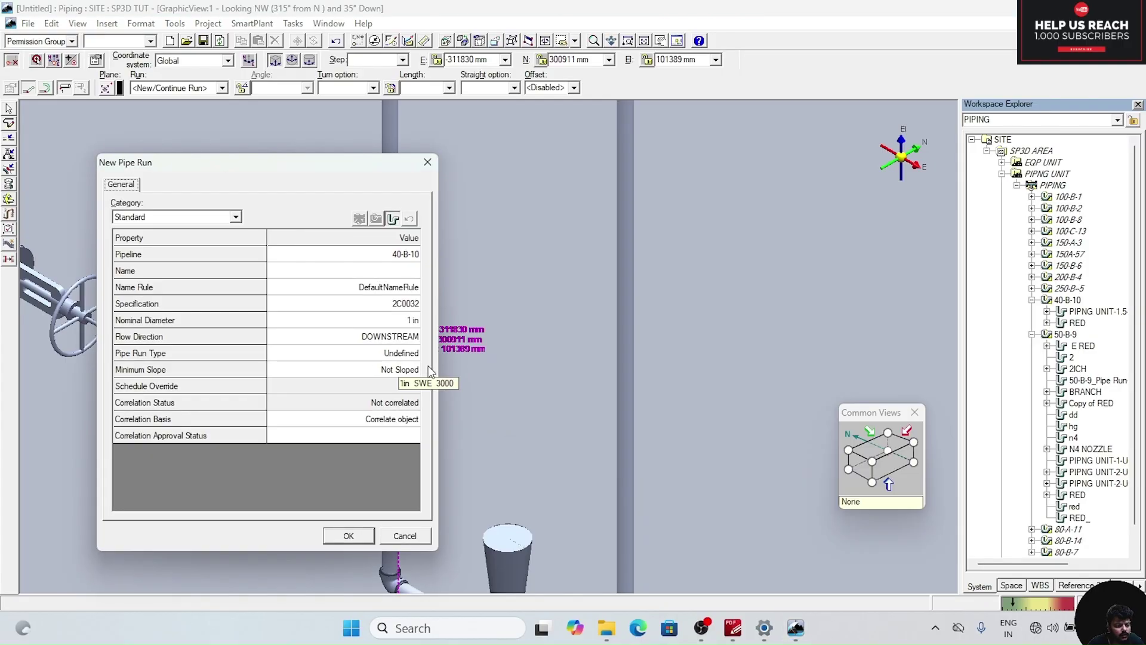
pyautogui.click(397, 270)
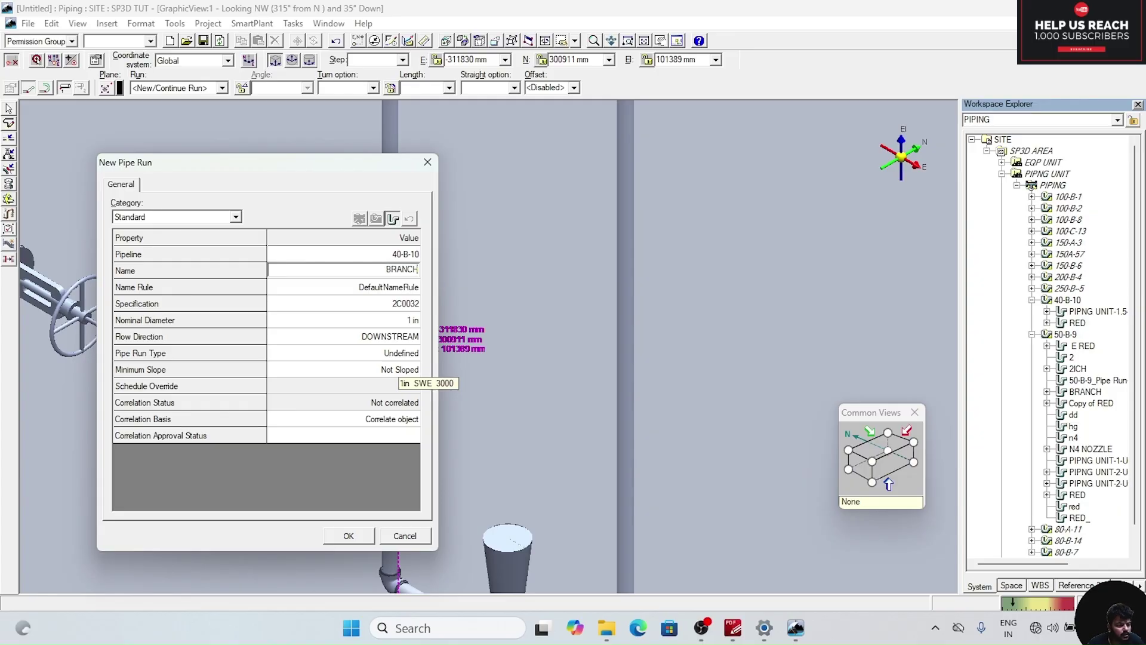
pyautogui.click(349, 535)
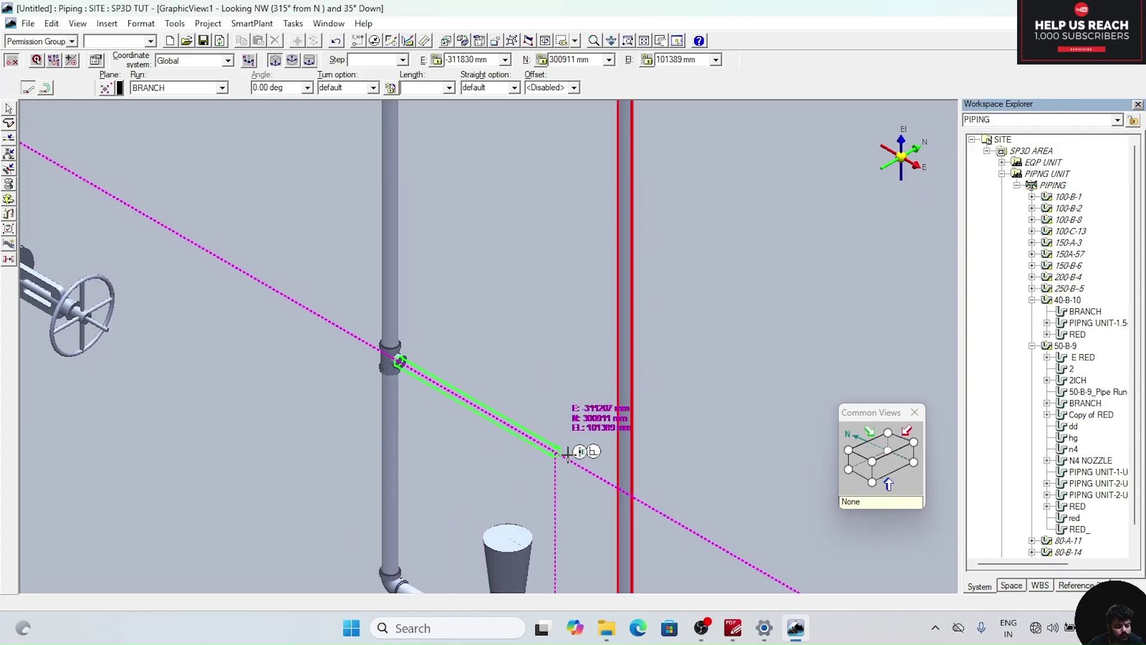
pyautogui.click(643, 493)
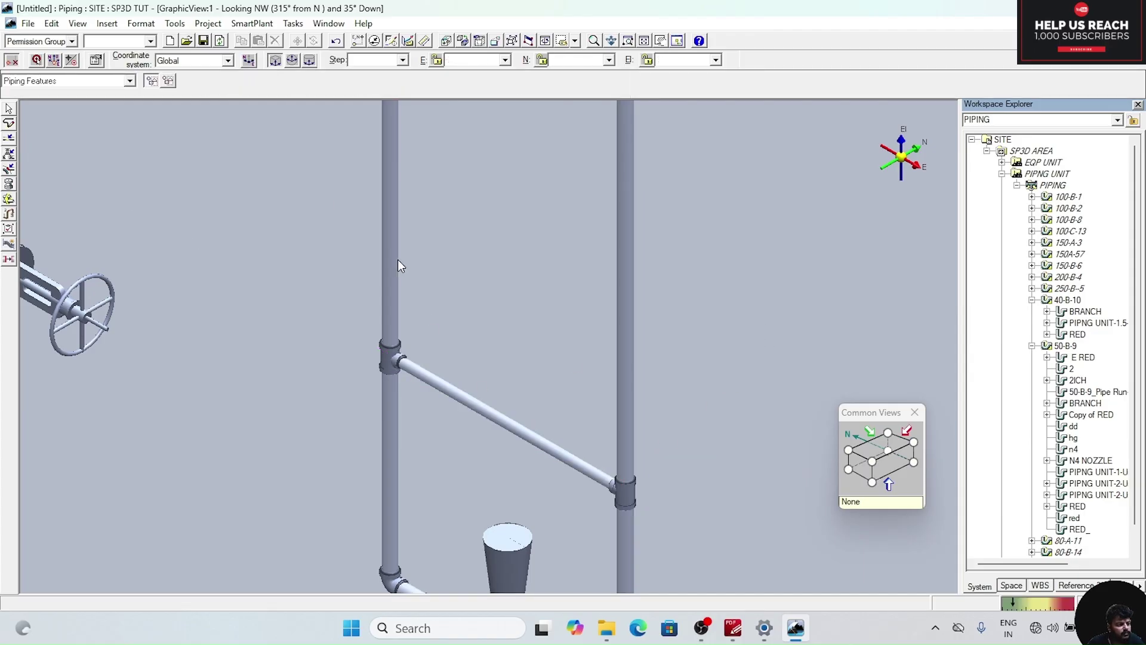
# - Insert a Default Globe Valve on the horizontal bypass pipe near the west tee, at about easting -311661 mm
pyautogui.click(8, 154)
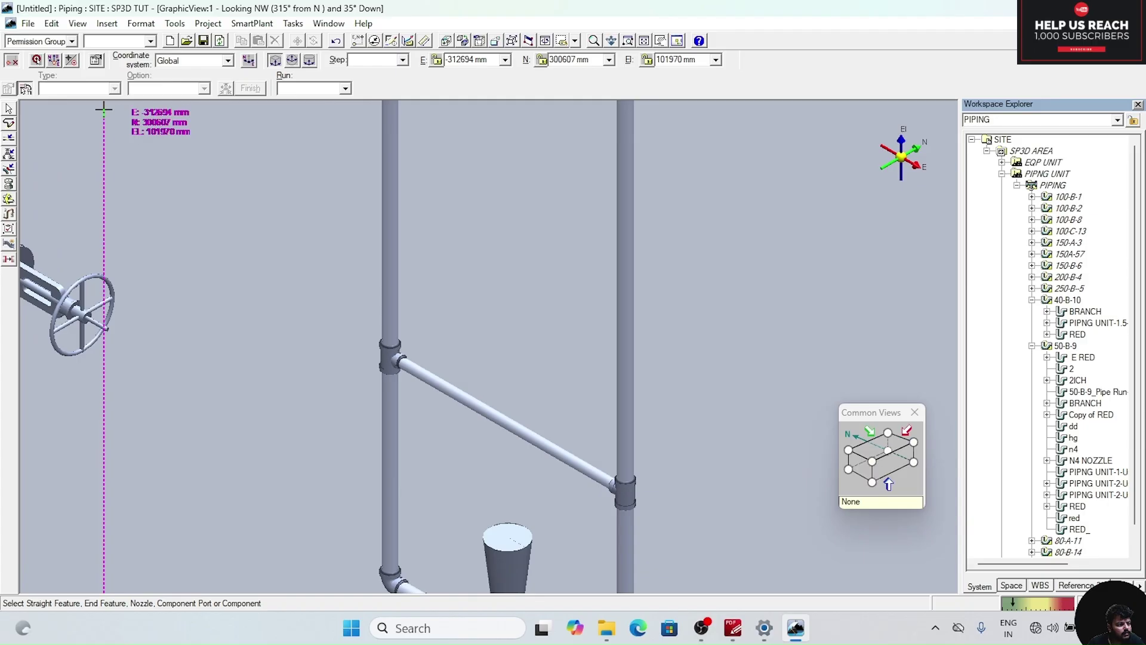
pyautogui.click(442, 385)
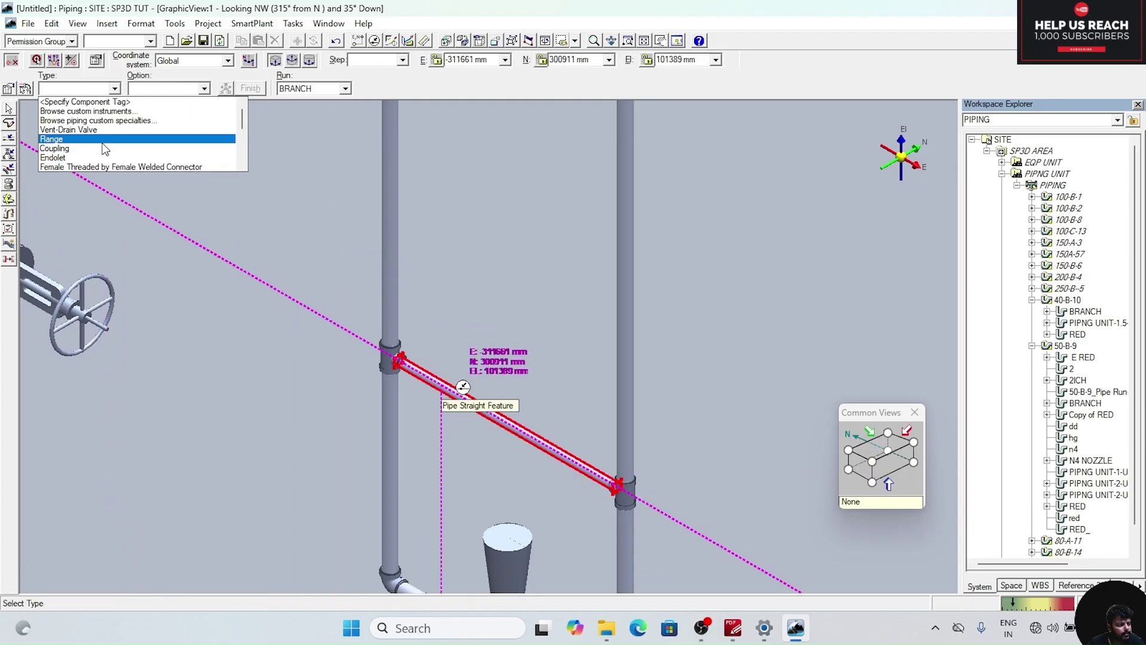
pyautogui.scroll(-4, 95, 146)
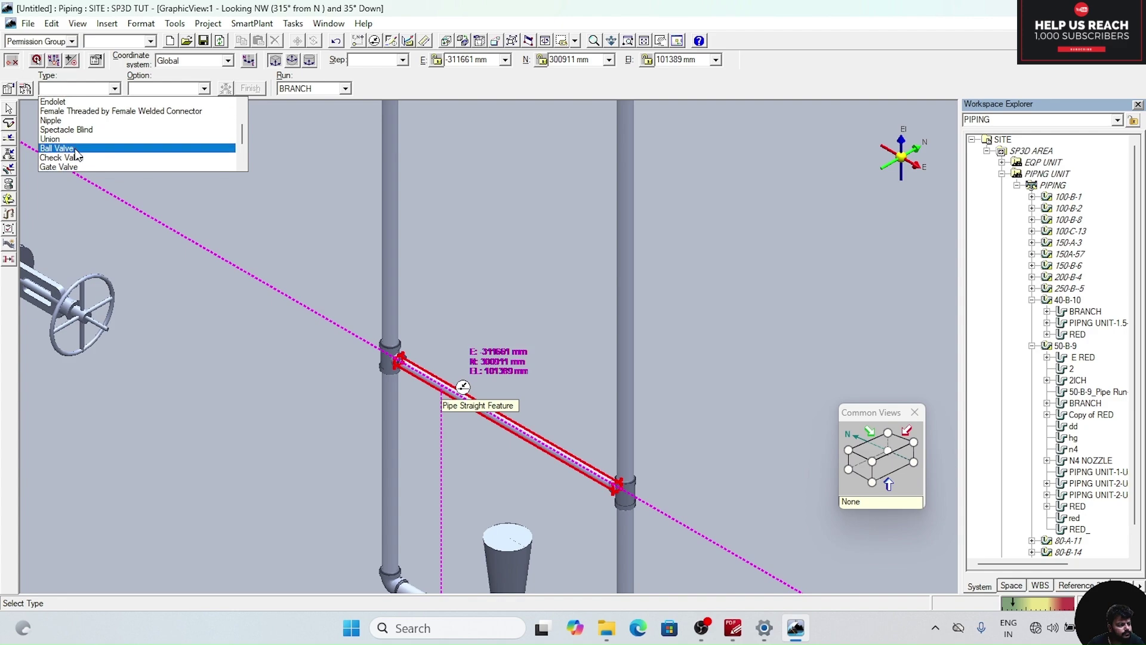
pyautogui.scroll(-3, 77, 154)
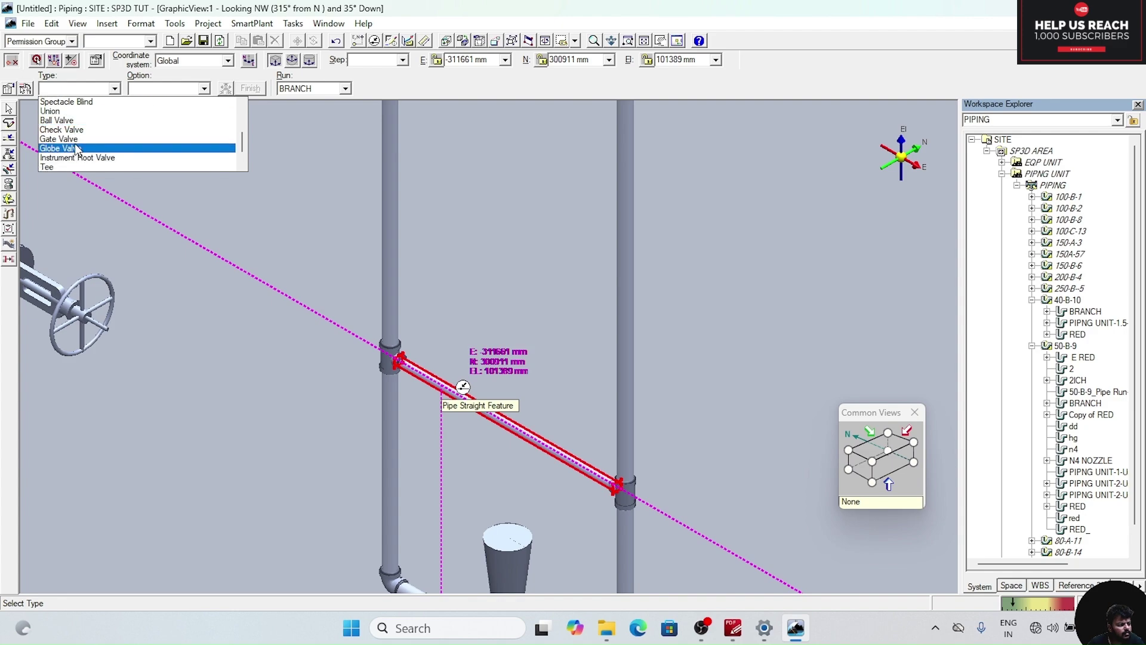
pyautogui.click(77, 149)
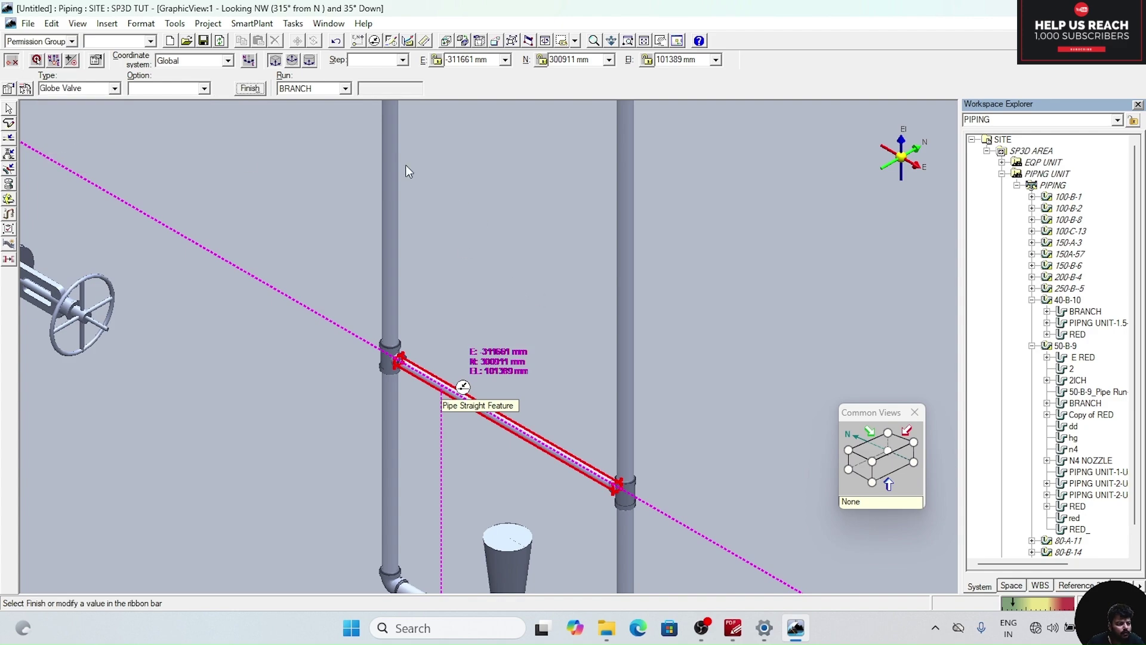
pyautogui.click(250, 88)
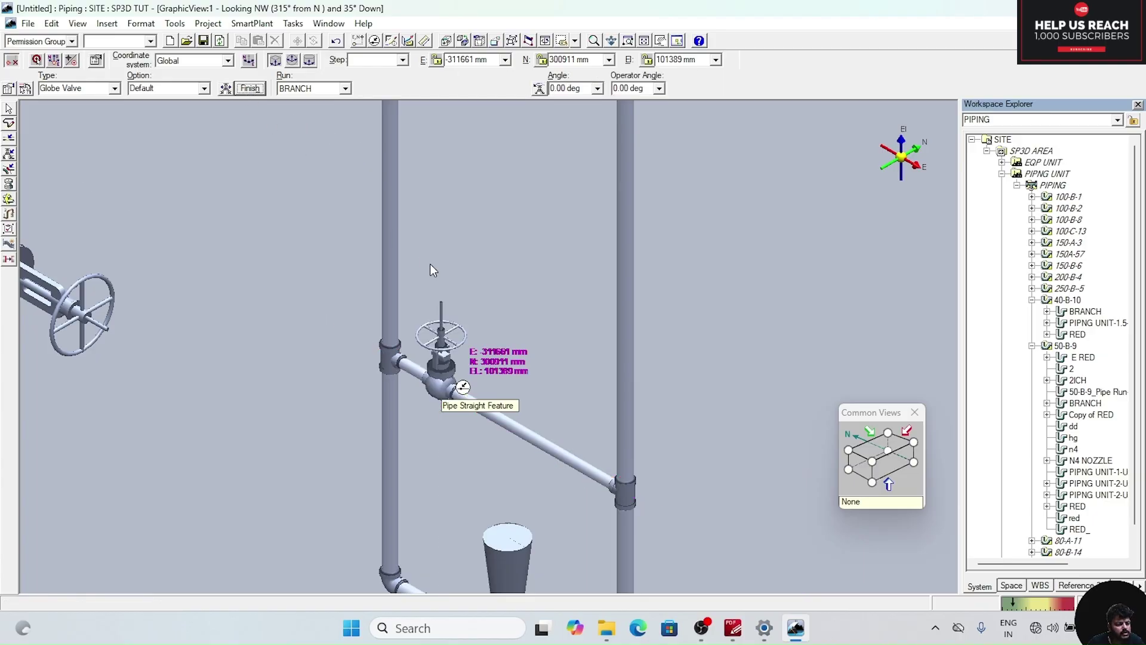
# - Start inserting a Default Gate Valve on the west vertical pipe below the reducing tee, rotated to 270 degrees
pyautogui.scroll(-3, 490, 312)
pyautogui.scroll(3, 468, 451)
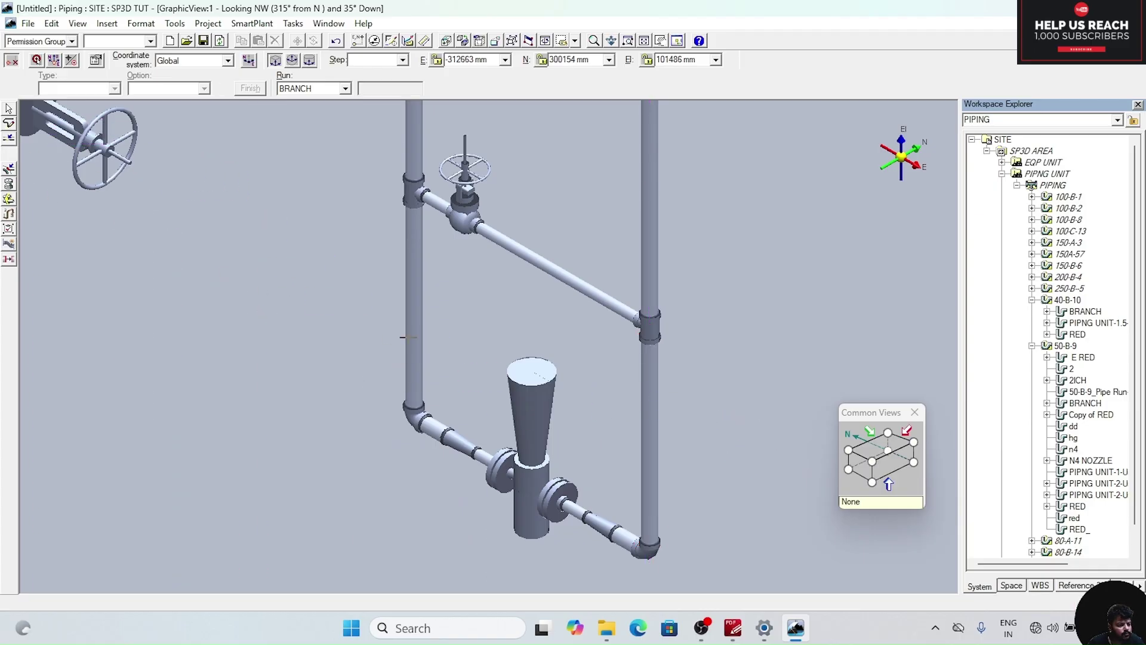
pyautogui.click(415, 338)
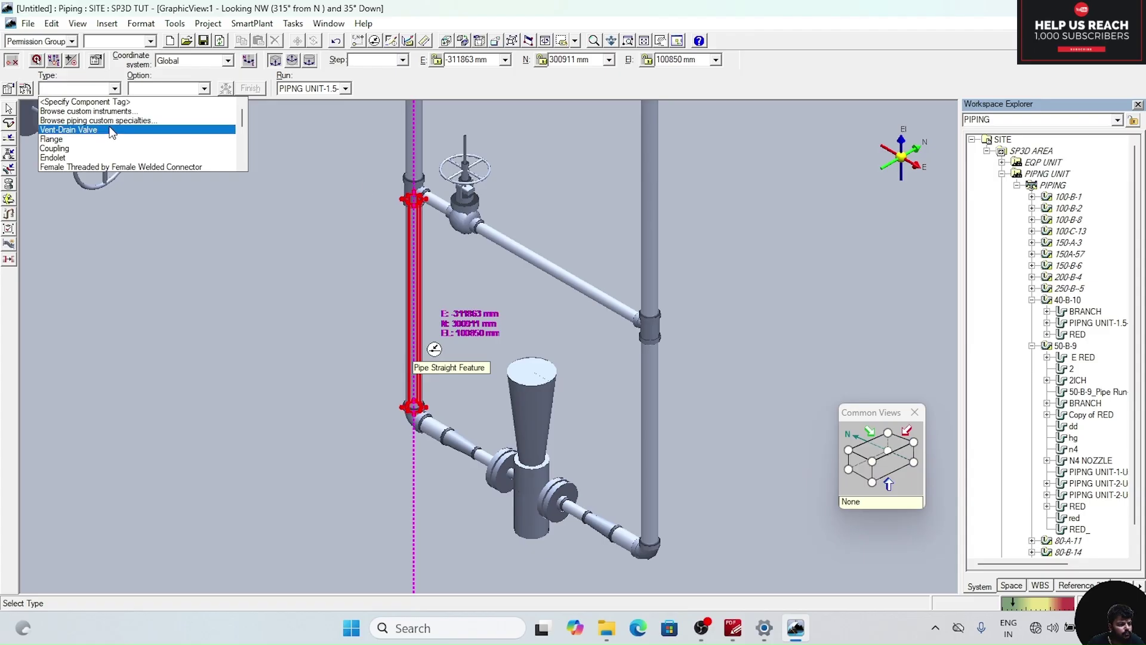
pyautogui.scroll(-5, 95, 135)
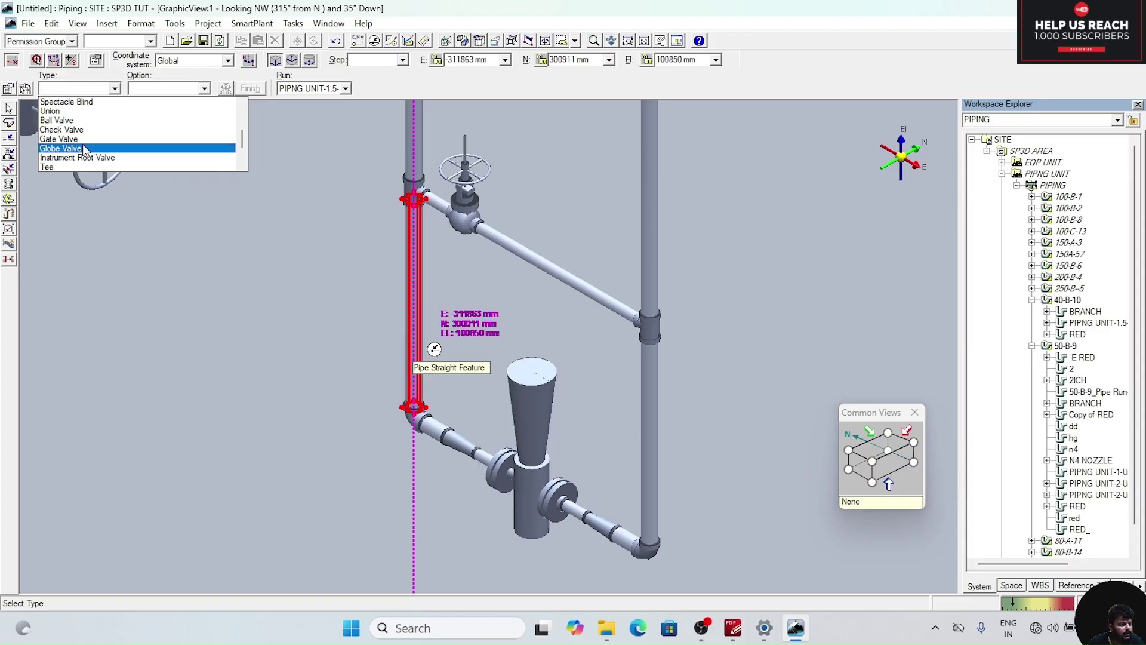
pyautogui.click(76, 139)
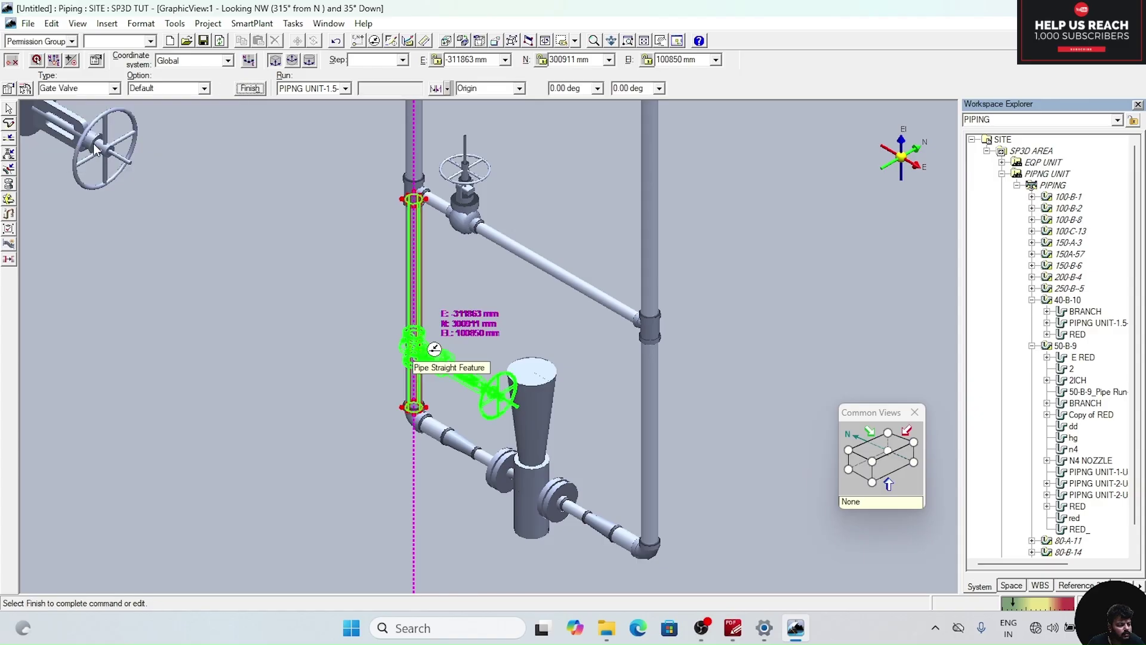
pyautogui.click(588, 87)
pyautogui.write('27')
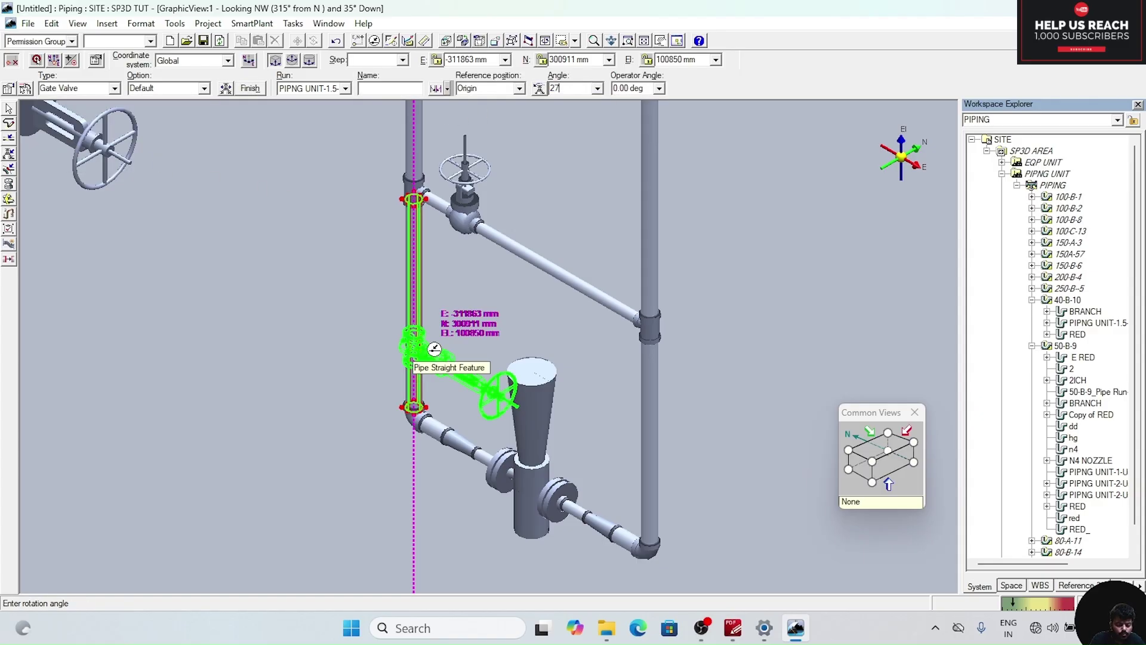
pyautogui.write('0')
pyautogui.press('Return')
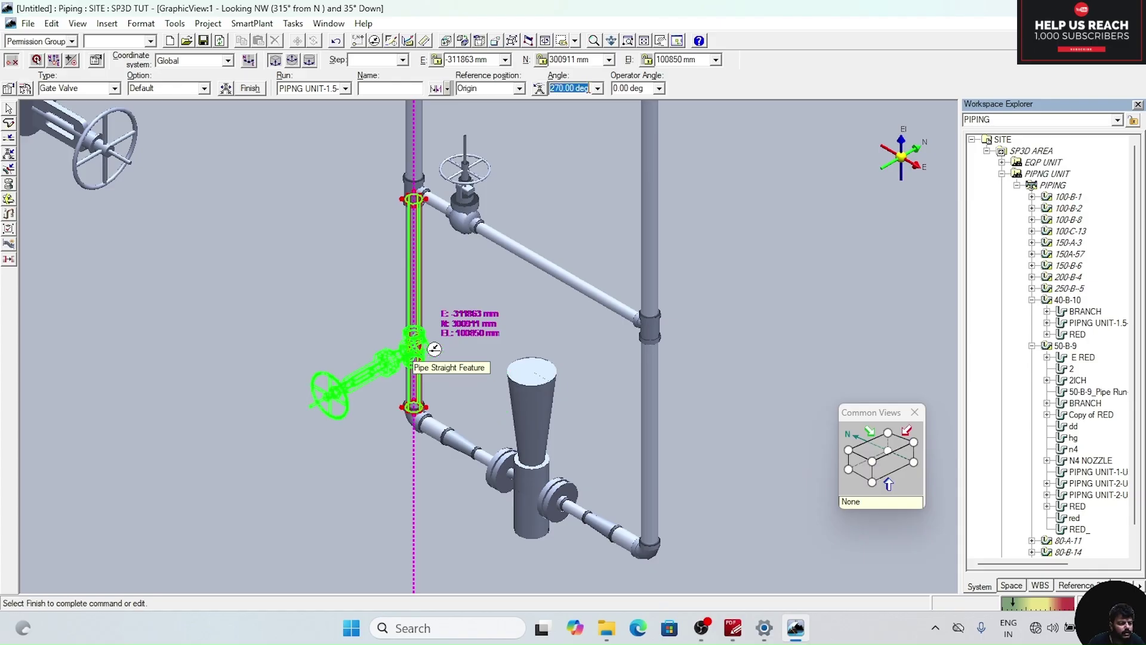
# - Enter 101000 mm as the gate valve's elevation, checking the 40-B-10 detail in PDF-XChange Editor, and finish placing it
pyautogui.click(700, 60)
pyautogui.click(732, 633)
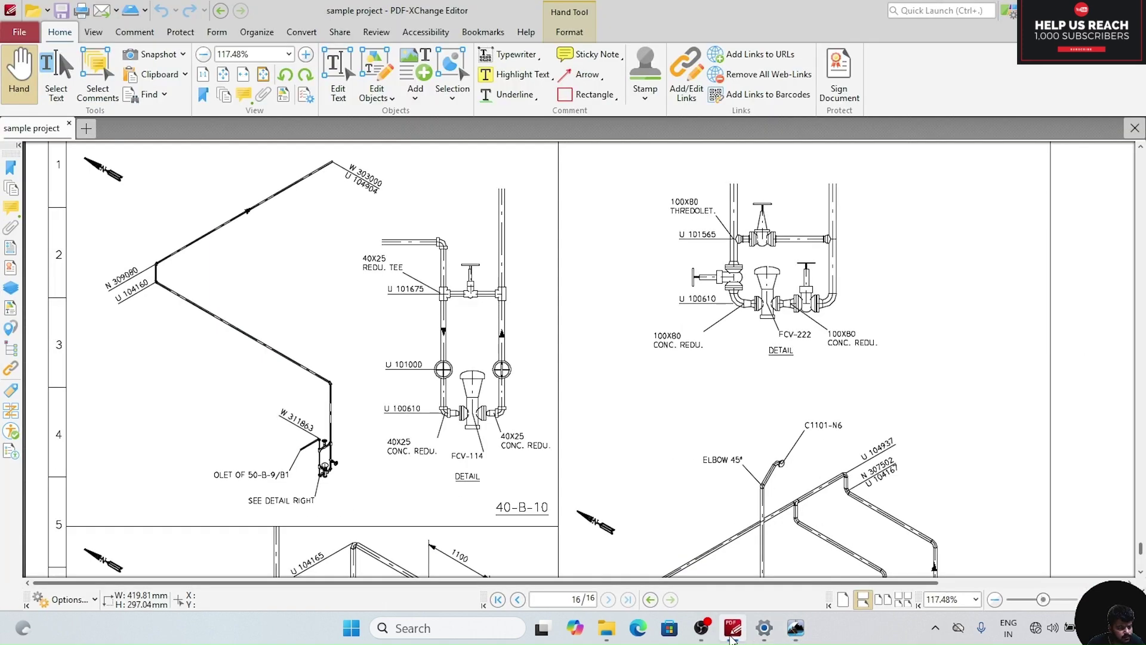
pyautogui.click(733, 633)
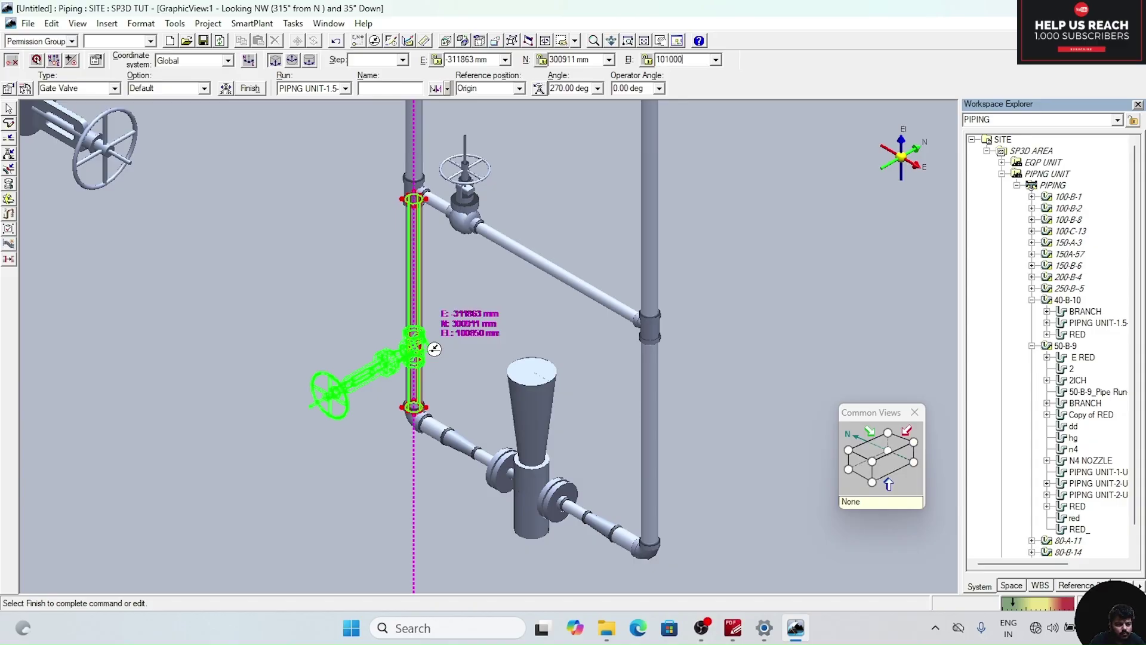
pyautogui.press('Return')
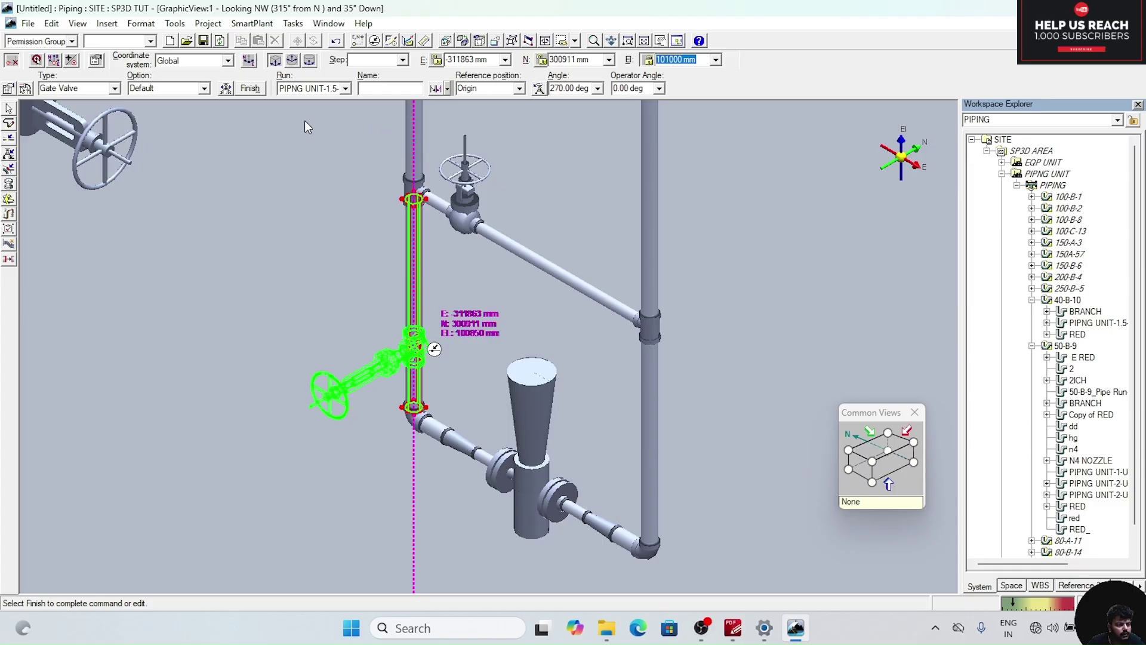
pyautogui.click(251, 89)
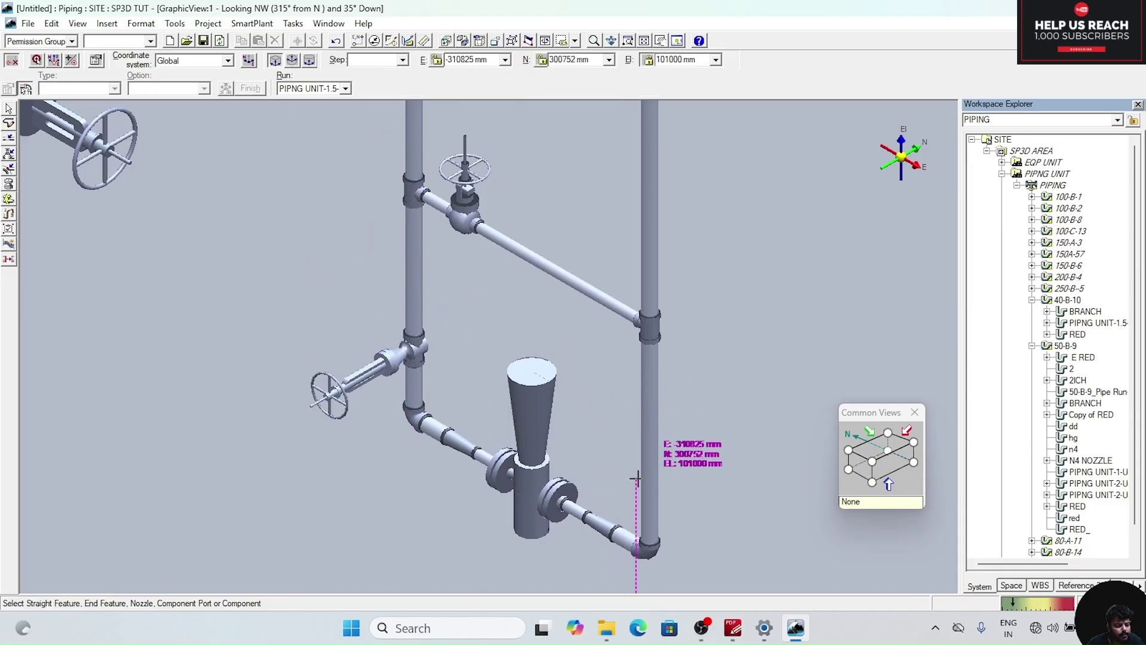
# - Insert a Default Gate Valve on the east vertical pipe at elevation 101000 mm with a 90 degree angle
pyautogui.click(671, 477)
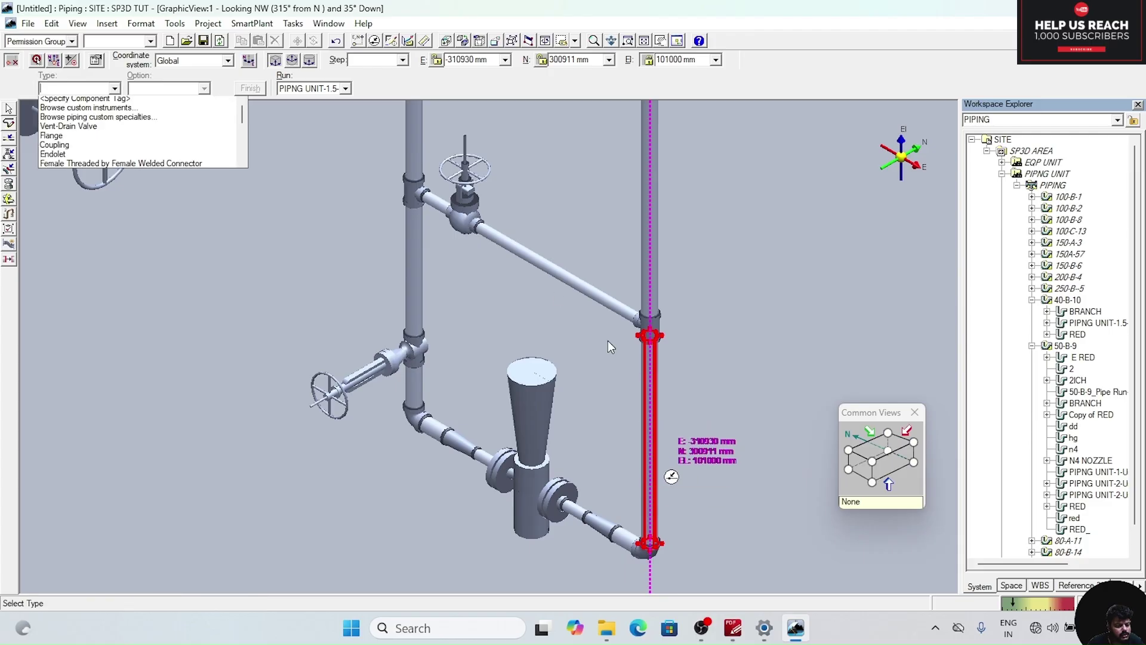
pyautogui.scroll(-2, 89, 154)
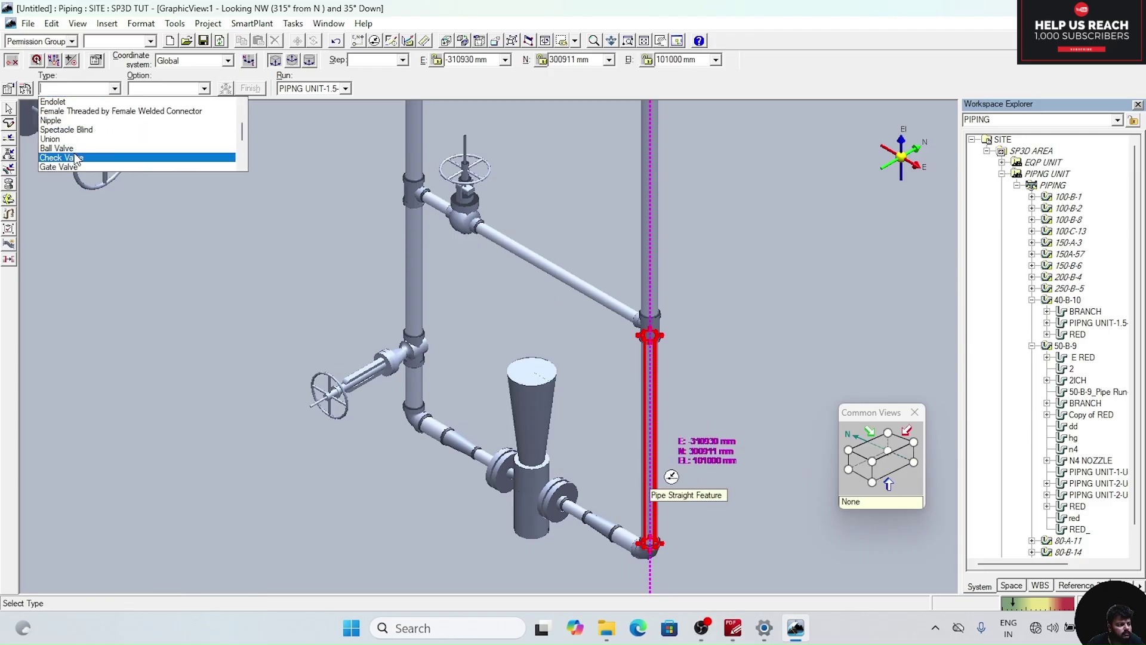
pyautogui.click(74, 167)
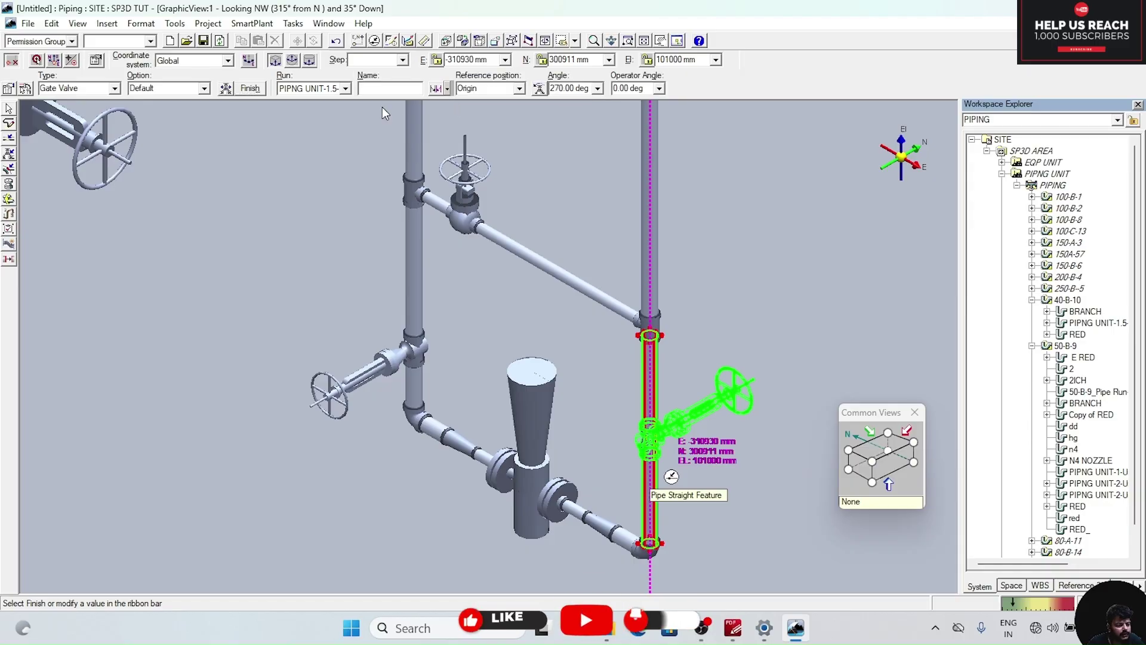
pyautogui.click(594, 88)
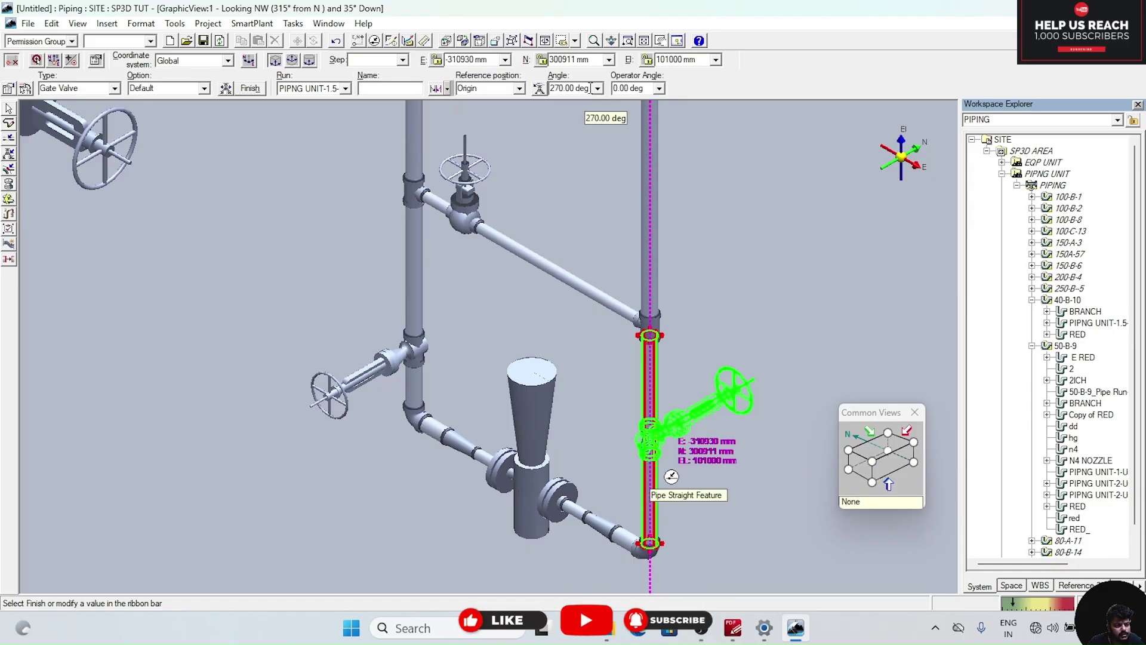
pyautogui.write('90')
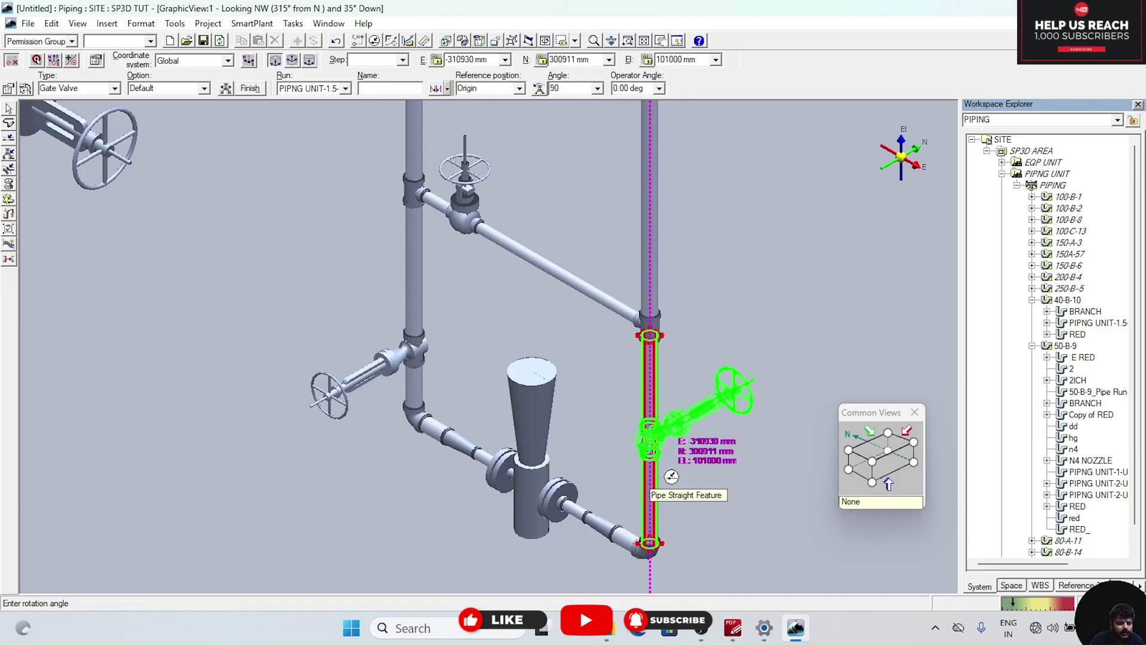
pyautogui.press('Return')
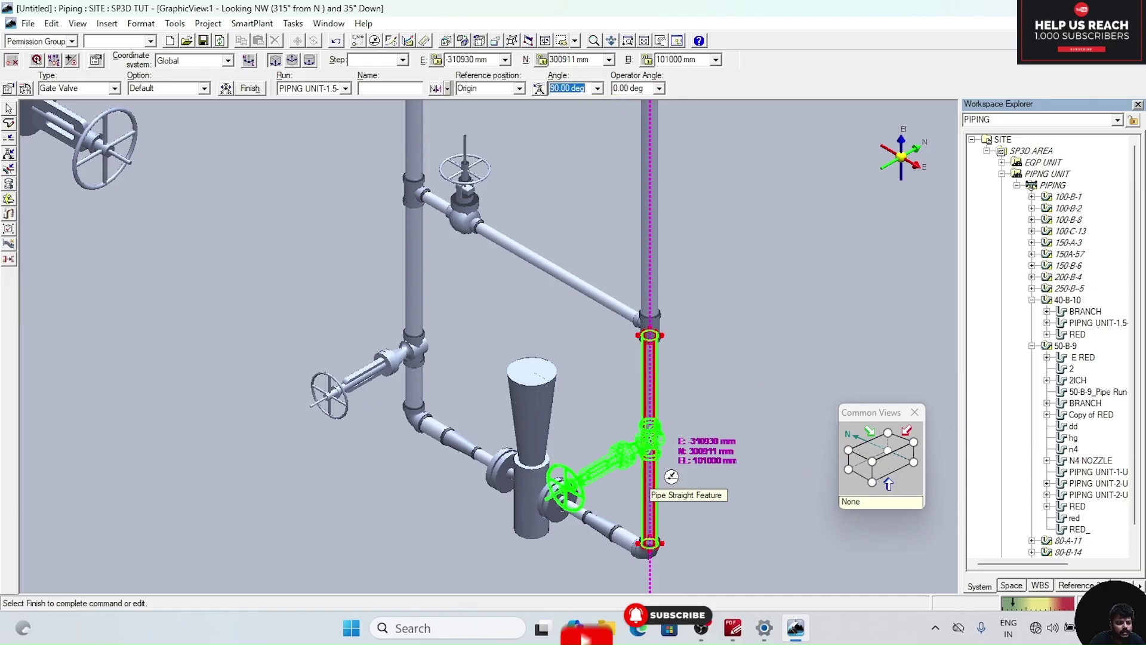
pyautogui.click(245, 90)
pyautogui.scroll(-3, 436, 323)
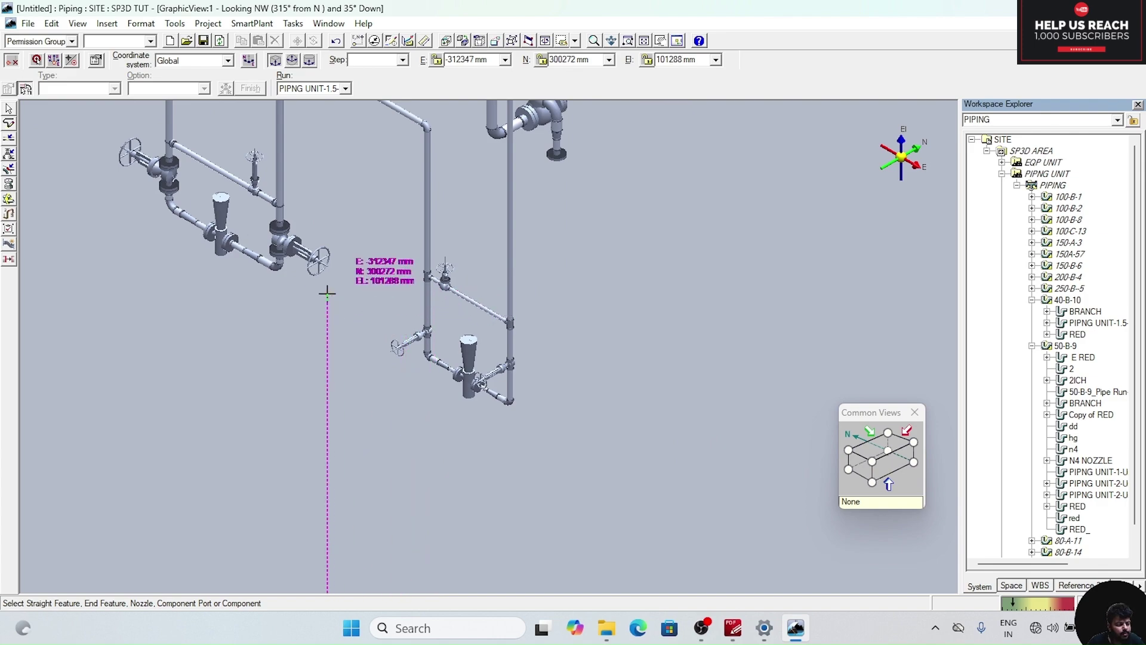
pyautogui.press('Escape')
# - Examine the completed 40-B-10 routing and its control valve station alongside the neighbouring pipelines from the northwest- and northeast-looking isometric views
pyautogui.scroll(-3, 335, 328)
pyautogui.moveTo(335, 330); pyautogui.dragTo(495, 428, button='middle')
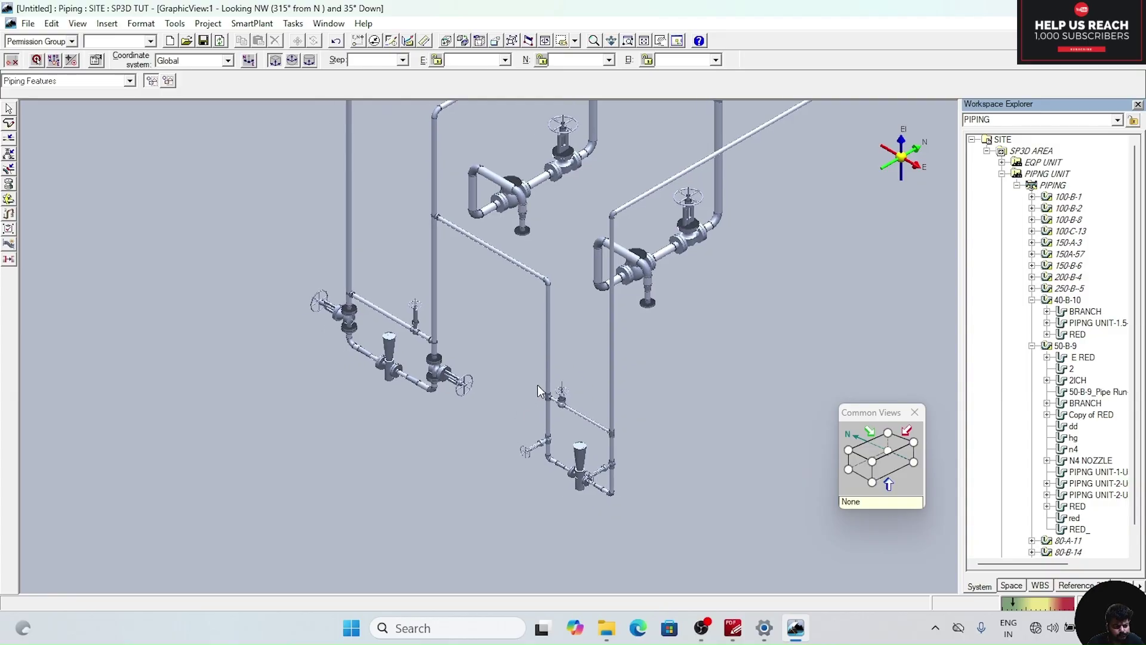
pyautogui.scroll(-3, 634, 369)
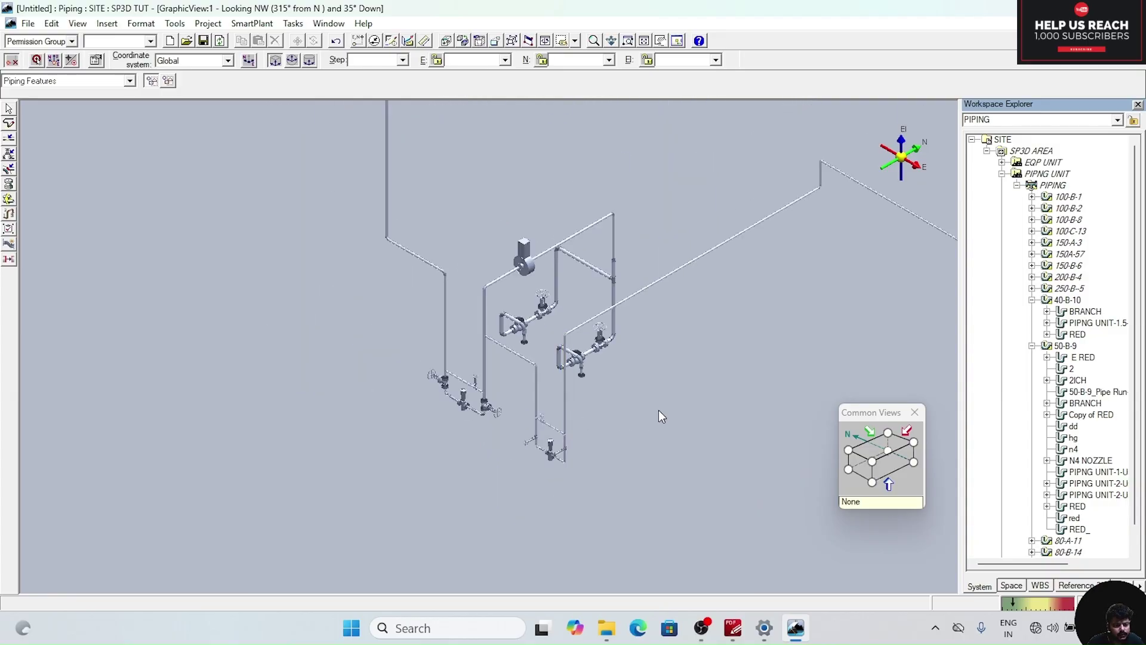
pyautogui.moveTo(660, 416); pyautogui.dragTo(603, 417, button='middle')
pyautogui.click(903, 455)
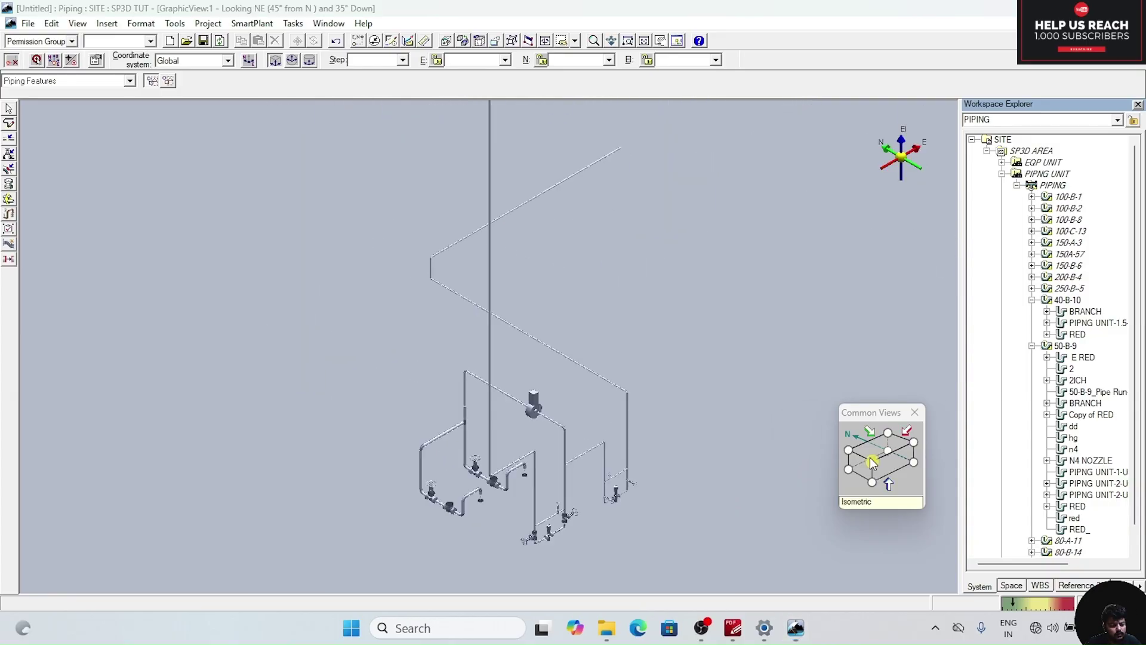
pyautogui.click(915, 442)
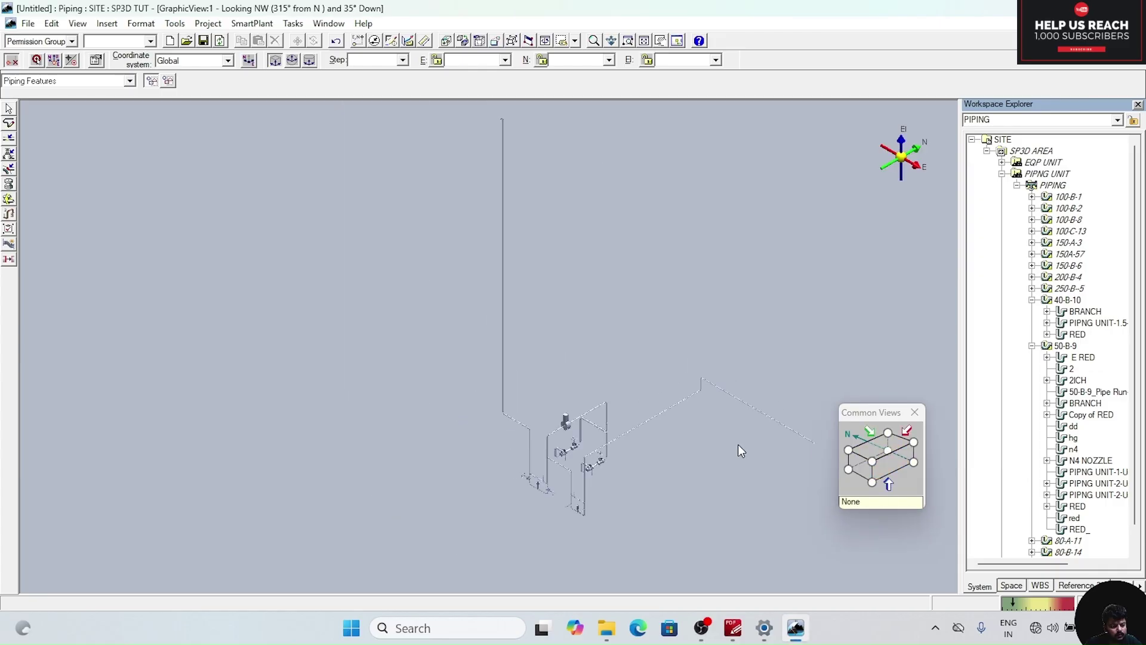
pyautogui.scroll(3, 738, 444)
pyautogui.click(872, 462)
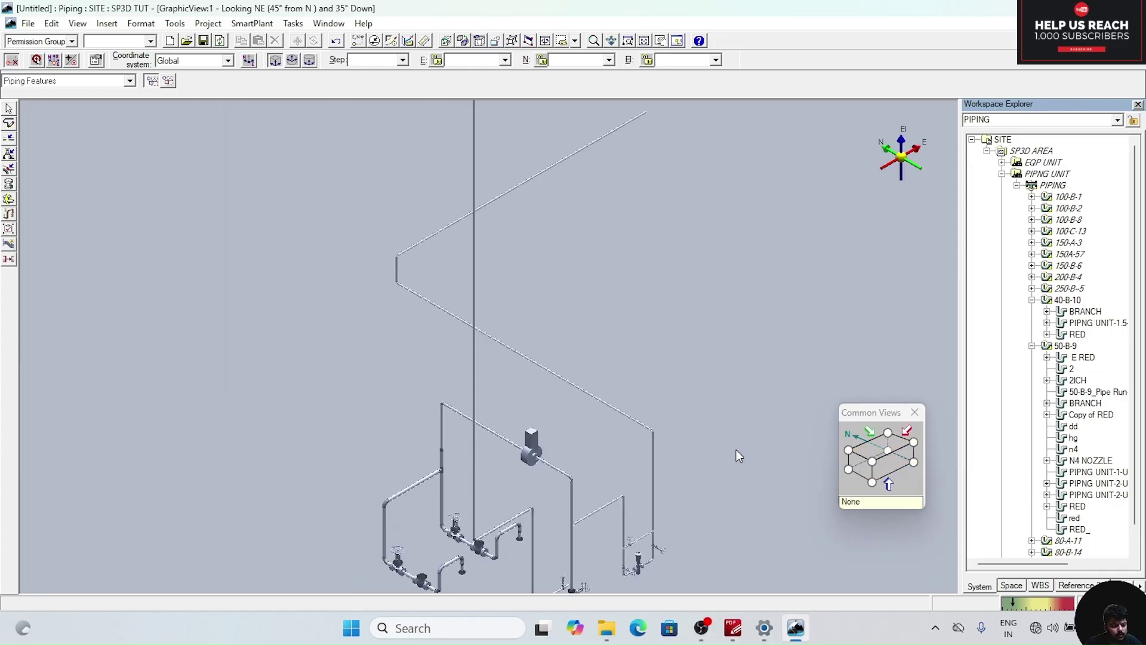
pyautogui.scroll(-5, 736, 449)
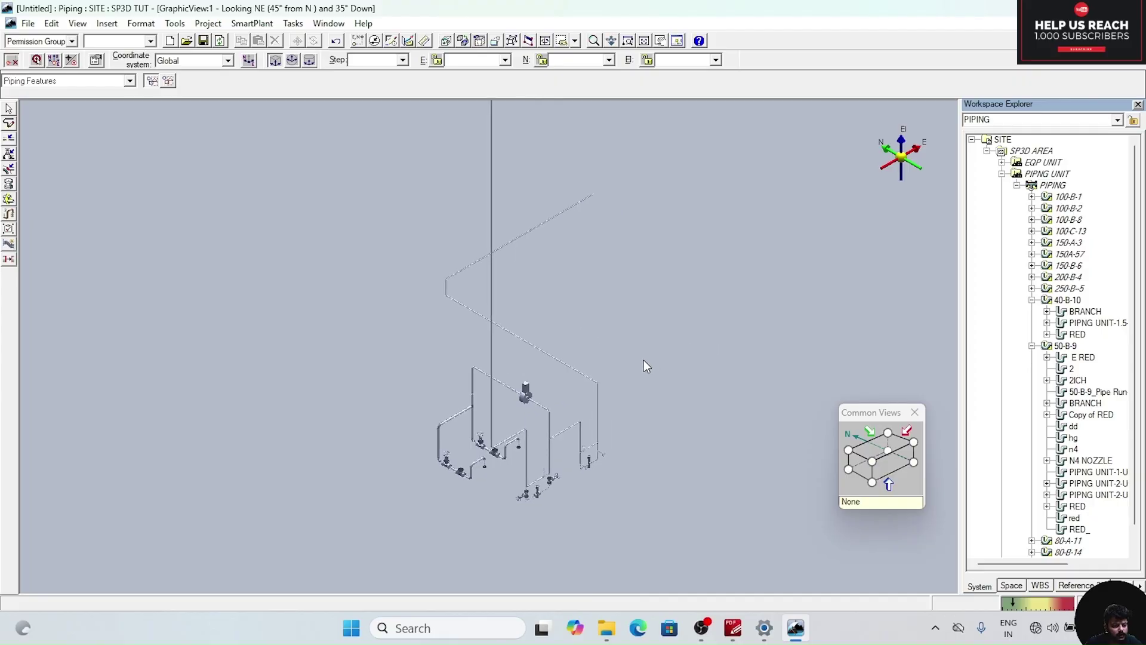
pyautogui.scroll(2, 601, 398)
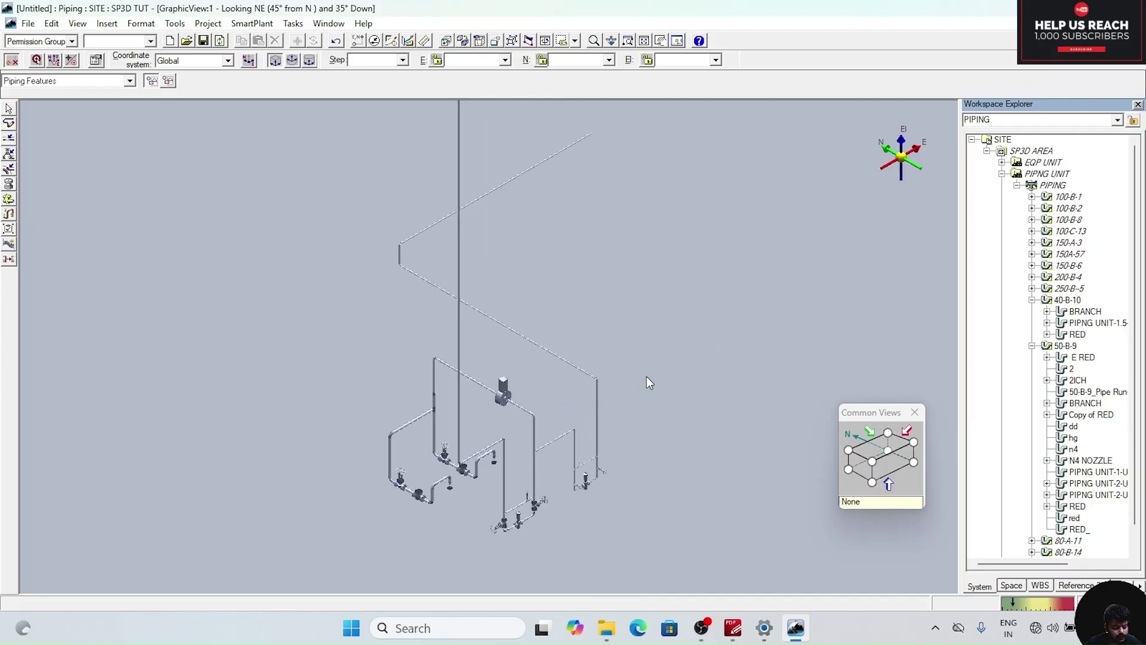